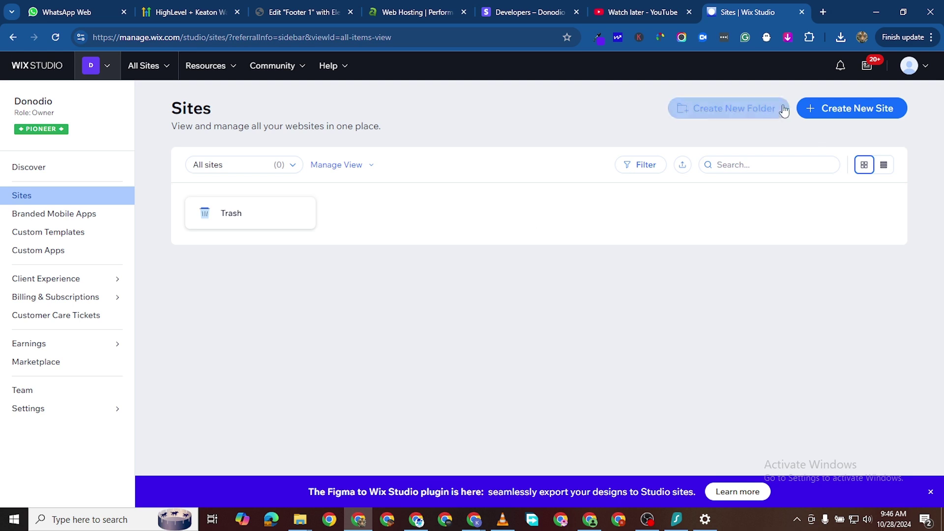
# Step: Create a new site with the Wix Editor and set it up without the AI chat
pyautogui.click(834, 112)
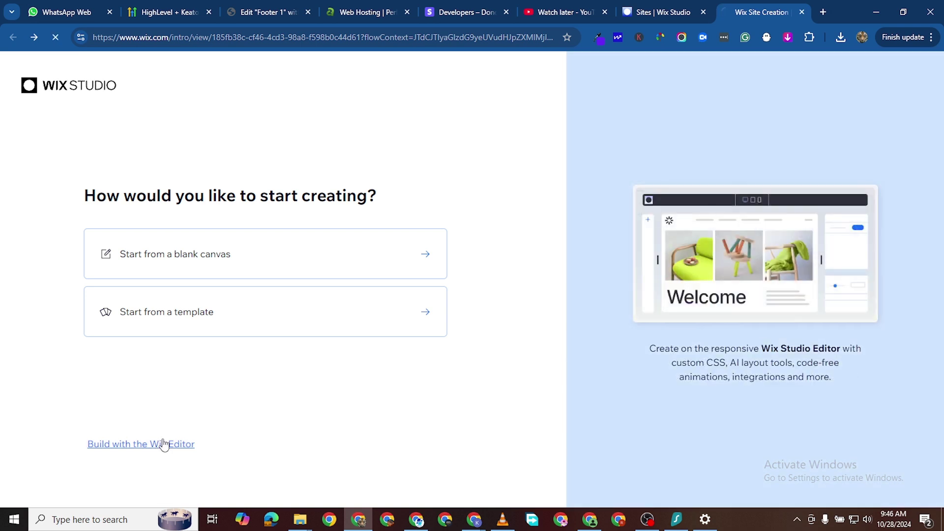
pyautogui.click(158, 447)
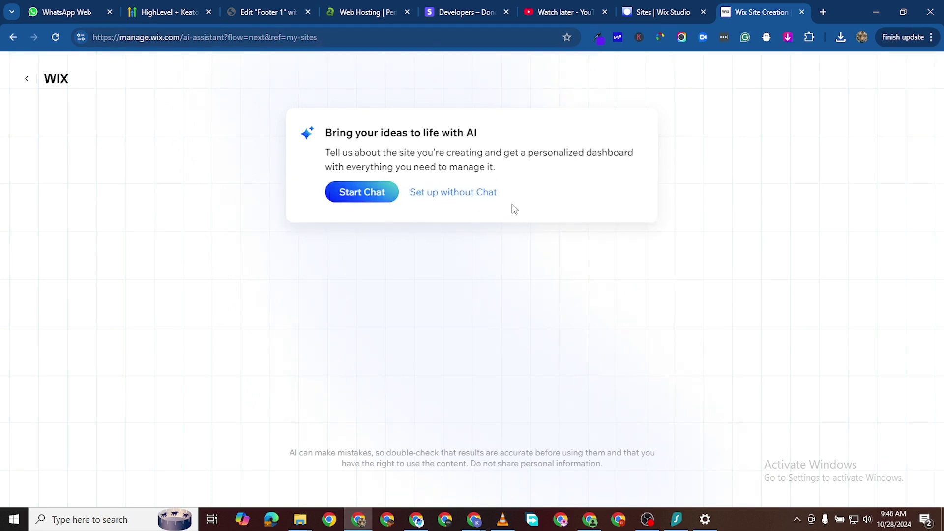
pyautogui.click(461, 193)
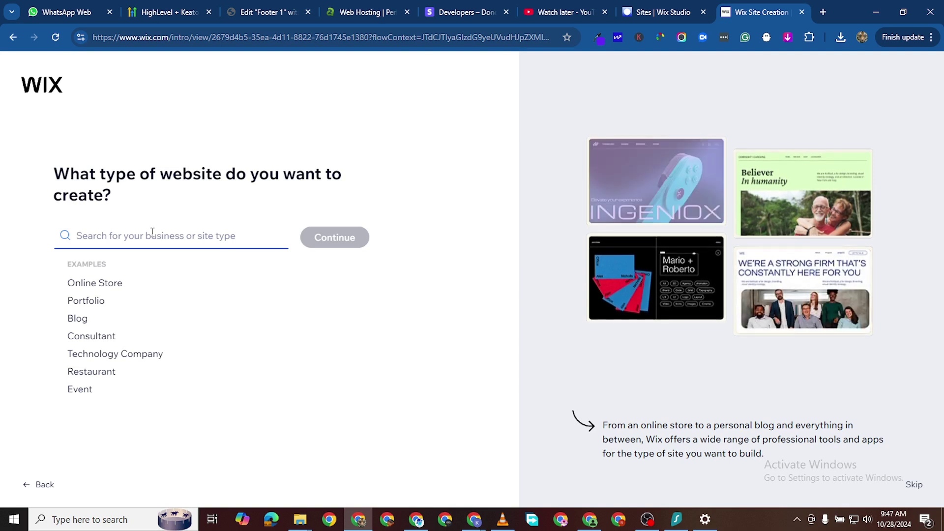
# Step: Set the website type to Hotel and continue with the site creation
pyautogui.write('hotel')
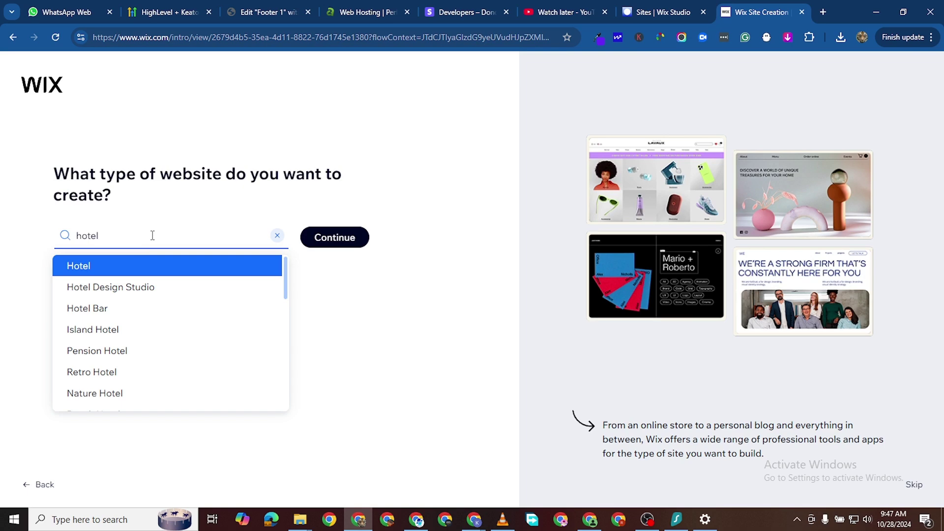
pyautogui.click(129, 270)
pyautogui.write('Hotel')
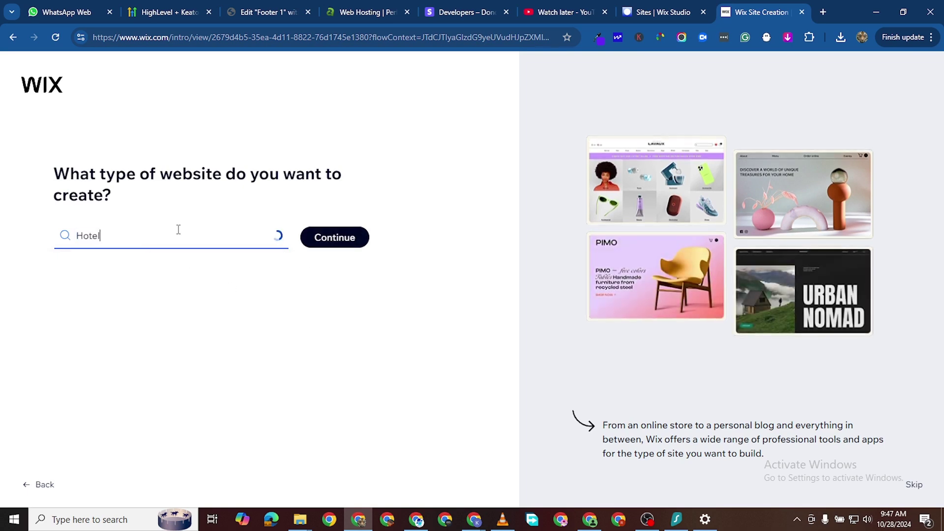
pyautogui.scroll(-7, 142, 363)
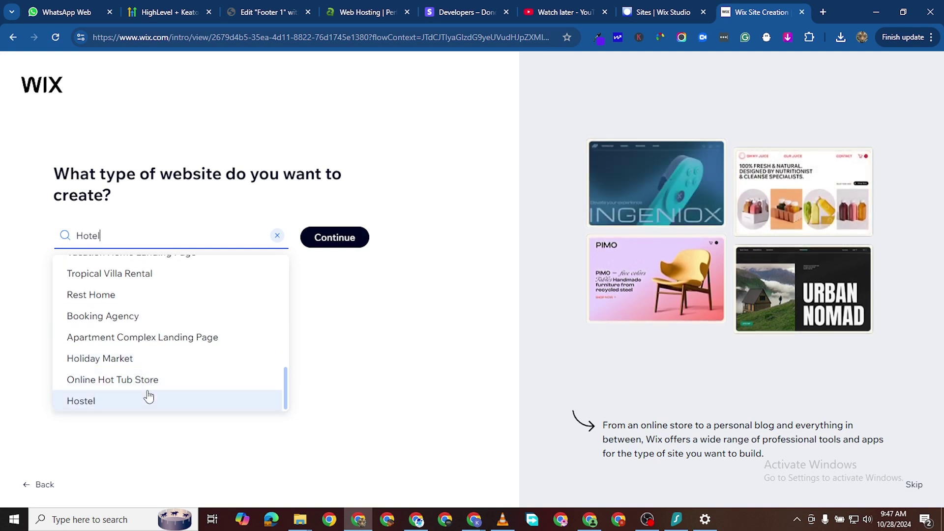
pyautogui.scroll(3, 102, 305)
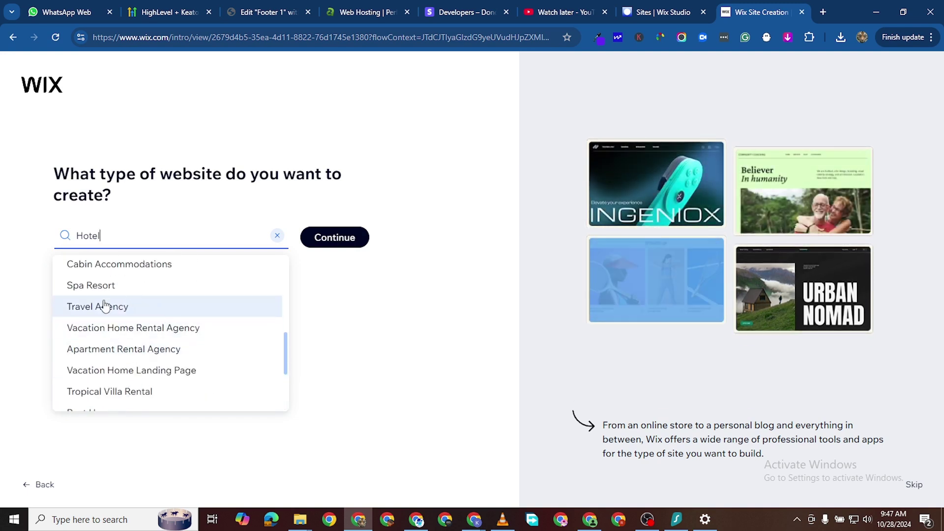
pyautogui.scroll(1, 116, 318)
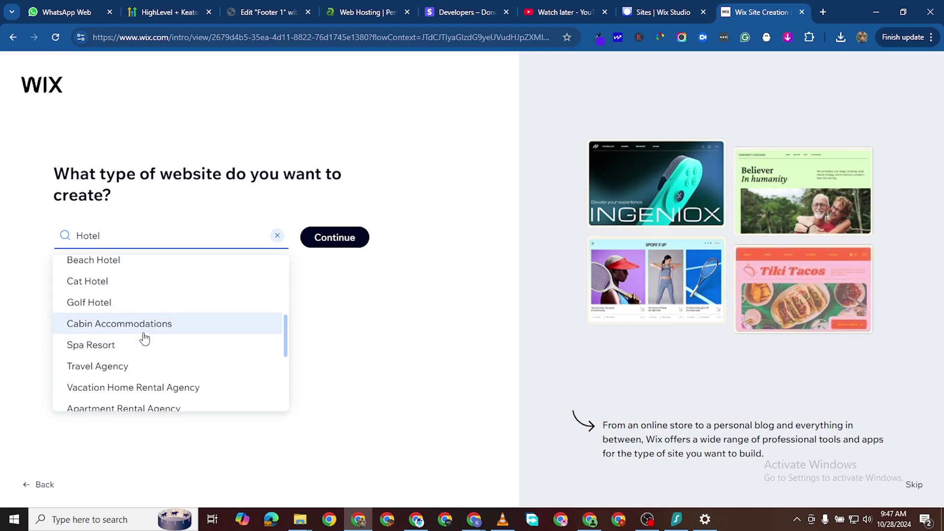
pyautogui.scroll(2, 98, 338)
pyautogui.scroll(3, 105, 326)
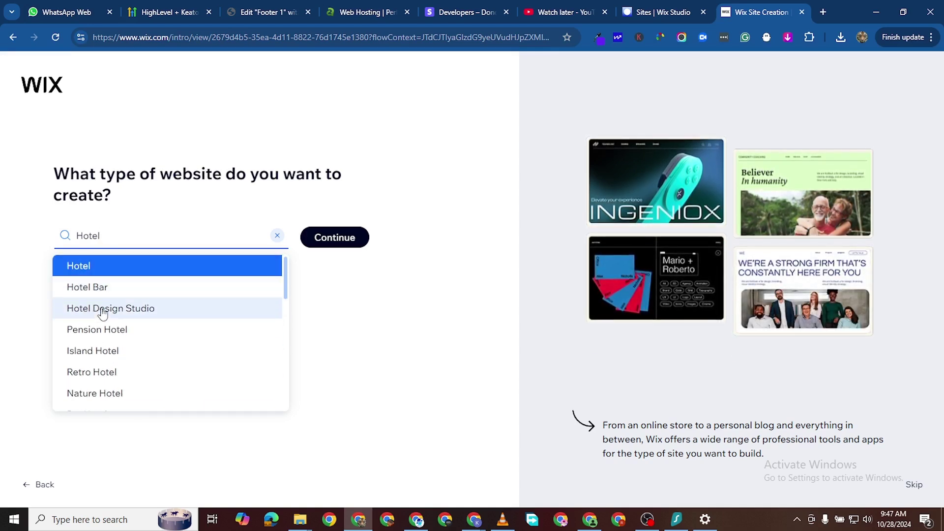
pyautogui.click(345, 241)
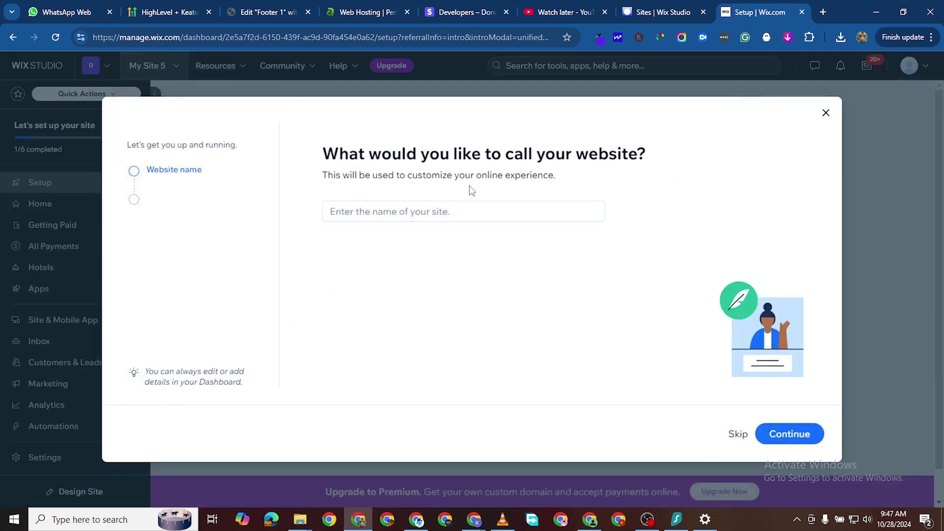
# Step: Name the website "Maverick Hotel" and proceed to the app selection
pyautogui.click(393, 209)
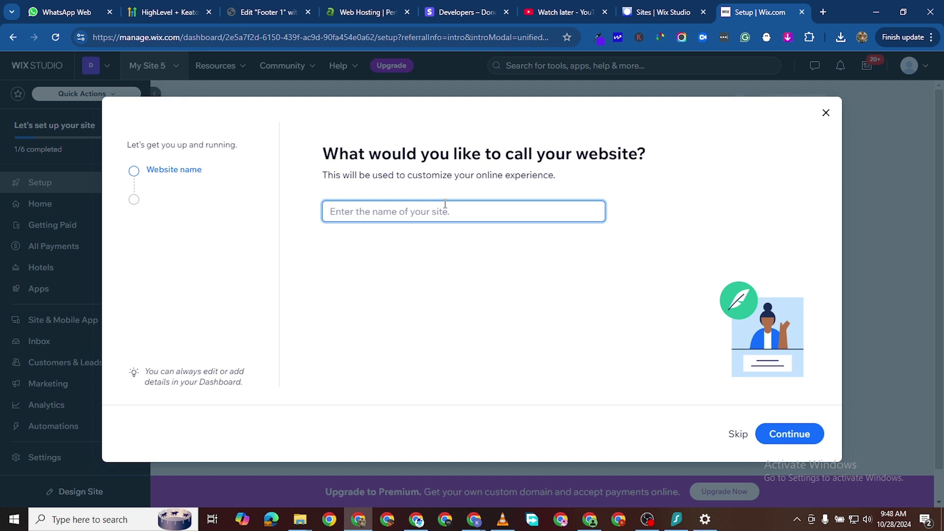
pyautogui.write('Maverick Hotel')
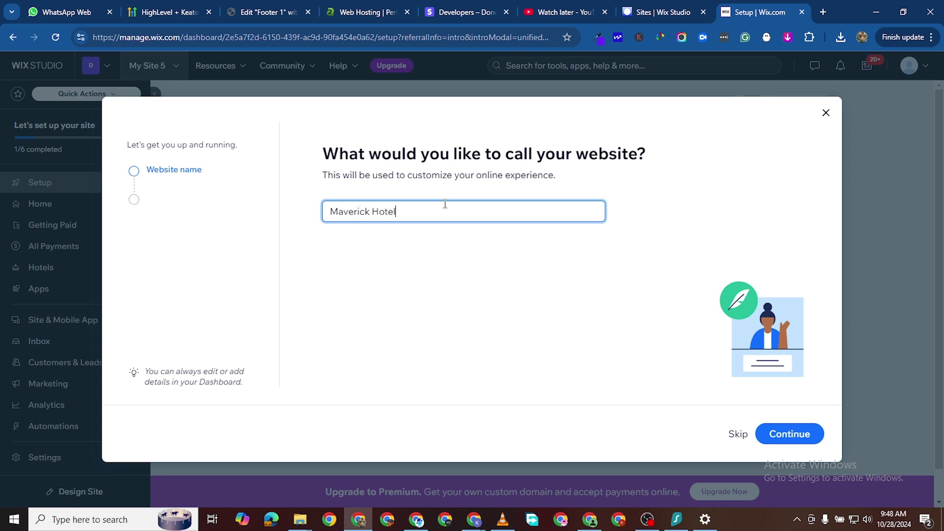
pyautogui.click(808, 434)
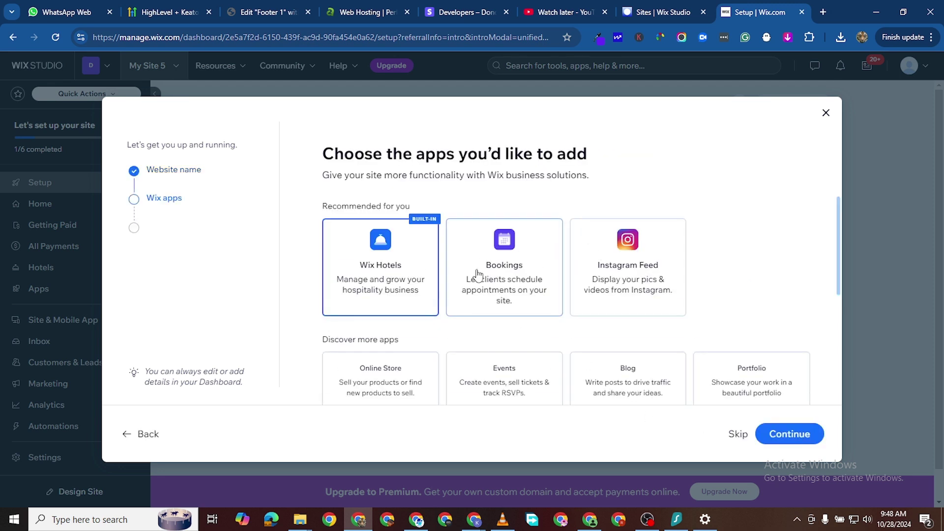
# Step: Select the recommended Bookings and Instagram Feed apps for the site
pyautogui.click(491, 283)
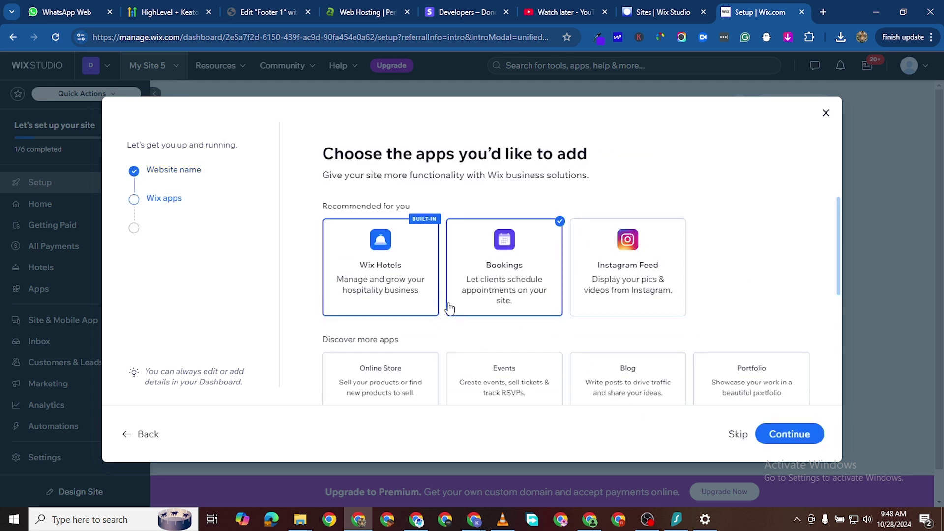
pyautogui.click(526, 276)
pyautogui.scroll(-2, 412, 331)
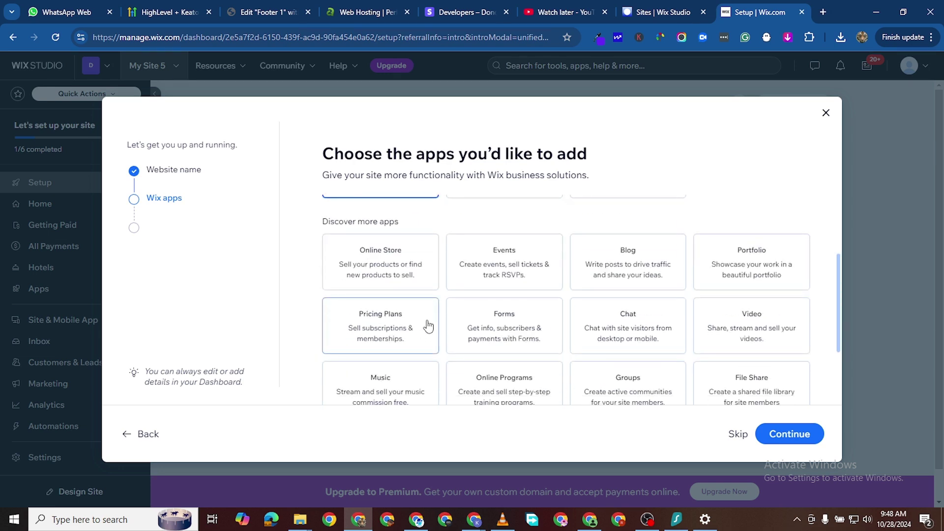
pyautogui.scroll(-2, 510, 297)
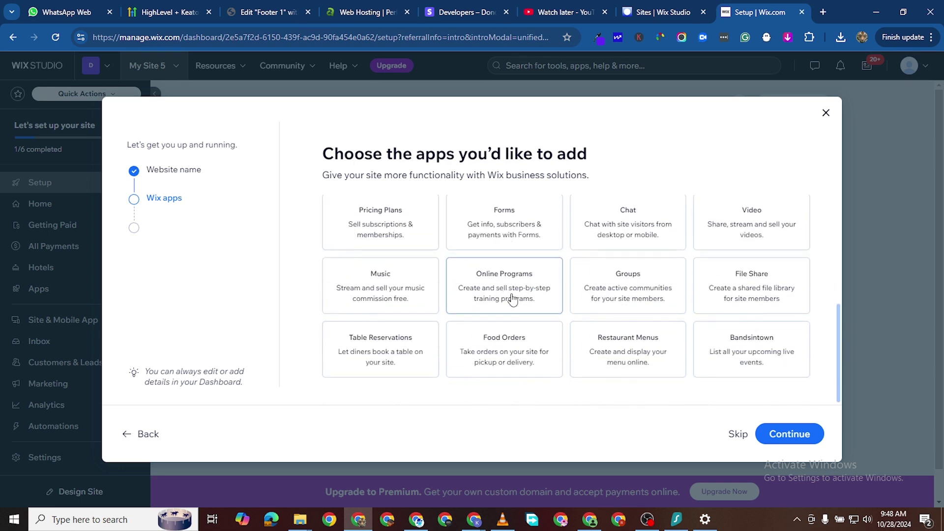
pyautogui.scroll(4, 509, 297)
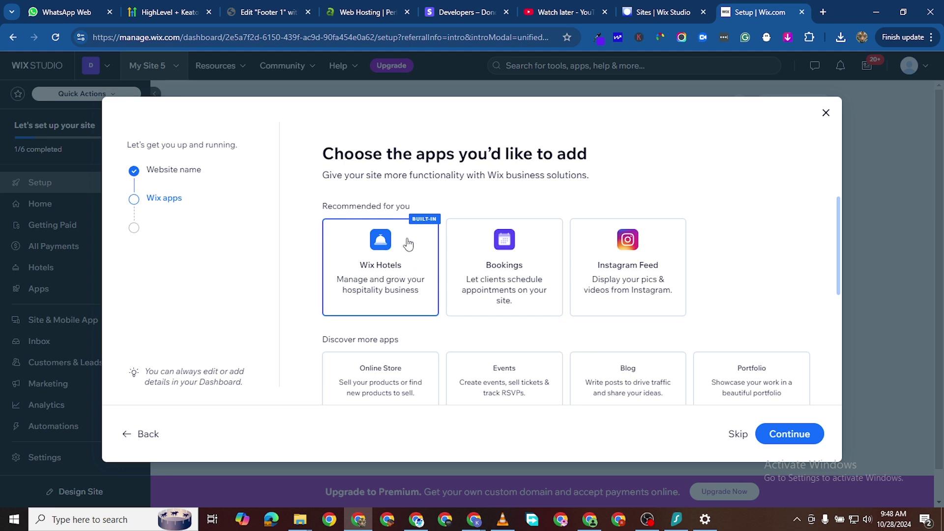
pyautogui.click(497, 273)
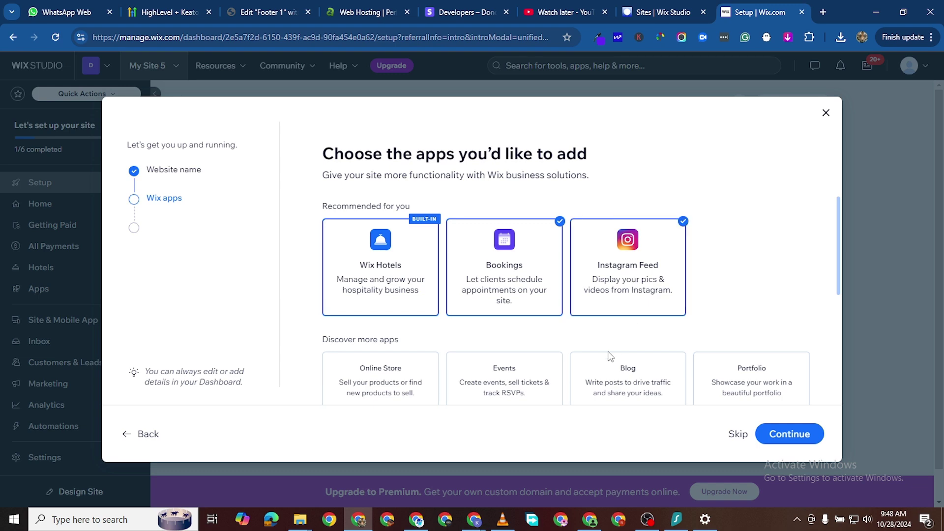
pyautogui.scroll(-3, 537, 400)
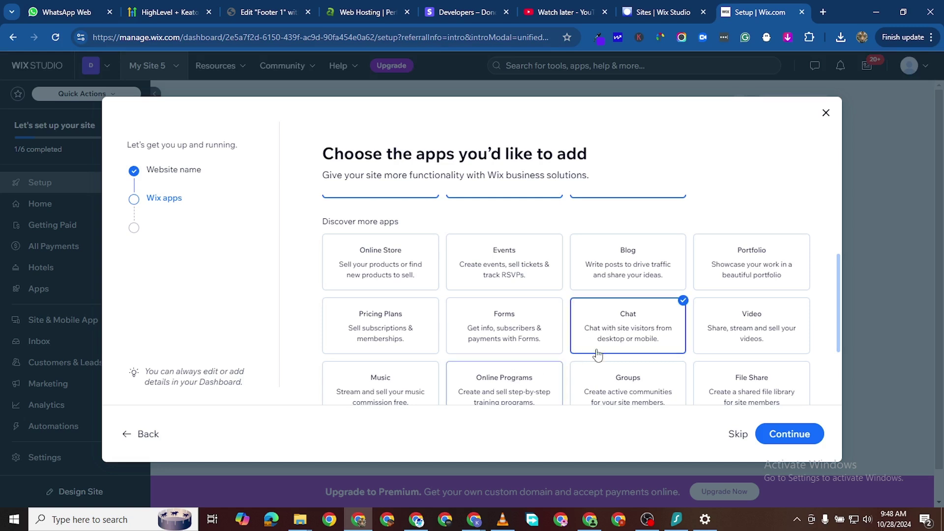
pyautogui.click(516, 336)
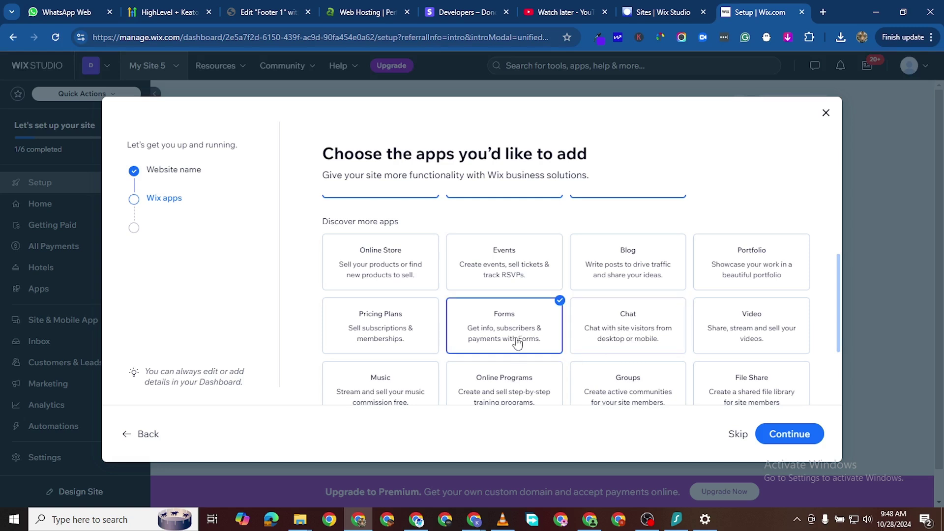
pyautogui.click(519, 339)
# Step: Look through the additional apps on offer, from Online Store and Pricing Plans to Table Reservations and Restaurant Menus
pyautogui.scroll(-2, 683, 335)
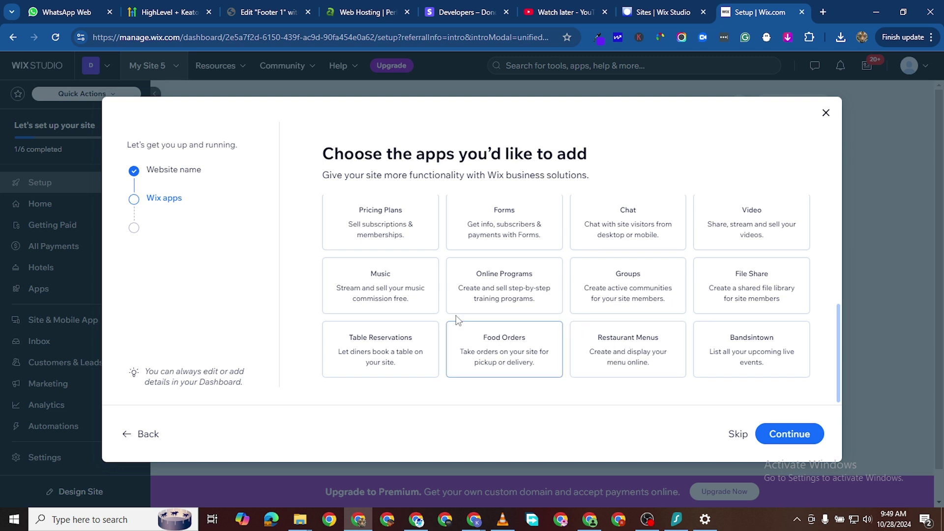
pyautogui.scroll(1, 511, 312)
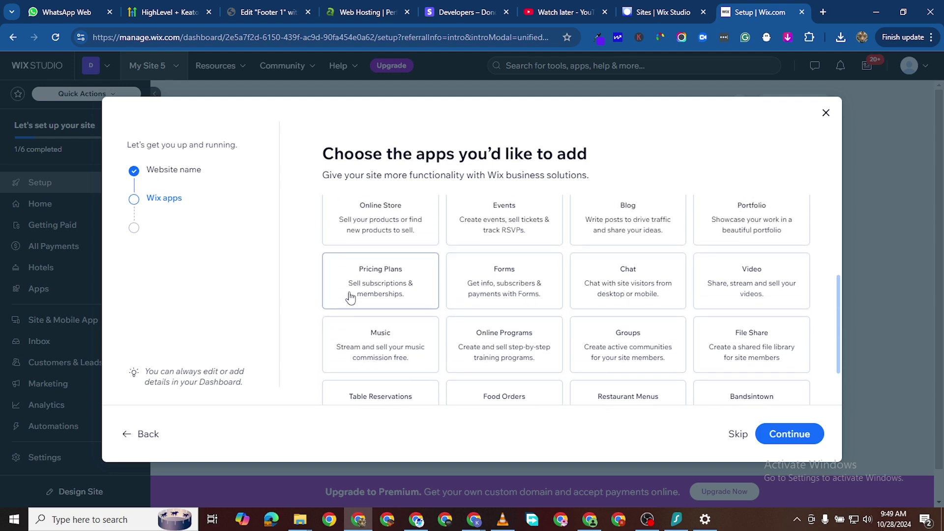
pyautogui.scroll(2, 366, 334)
pyautogui.scroll(-3, 368, 305)
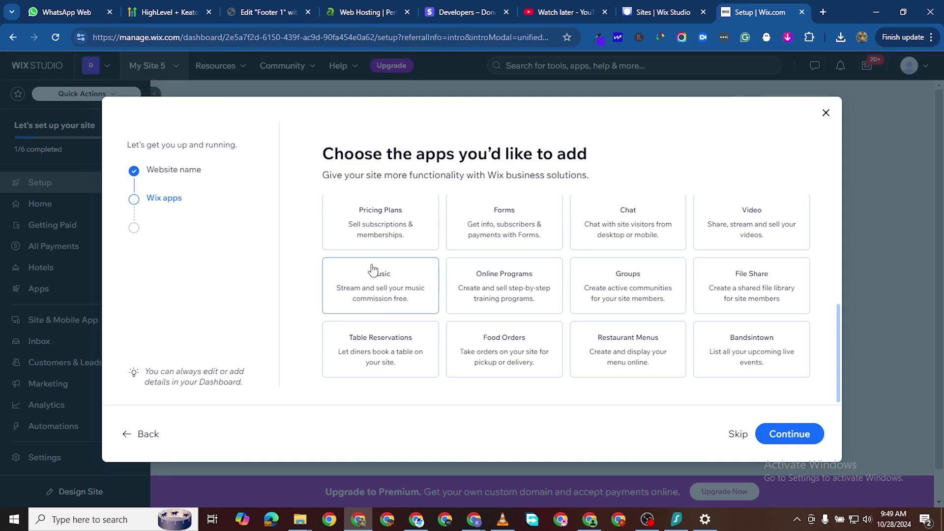
pyautogui.scroll(1, 371, 269)
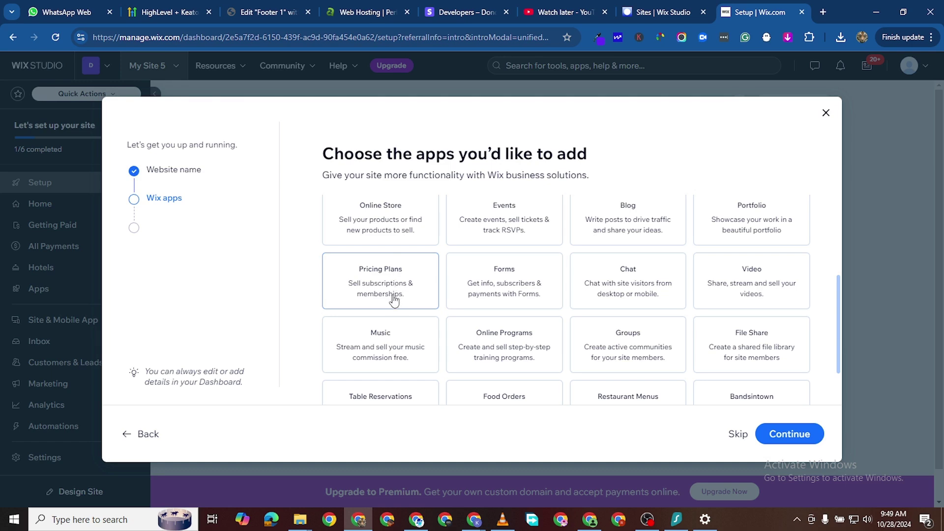
pyautogui.scroll(2, 388, 300)
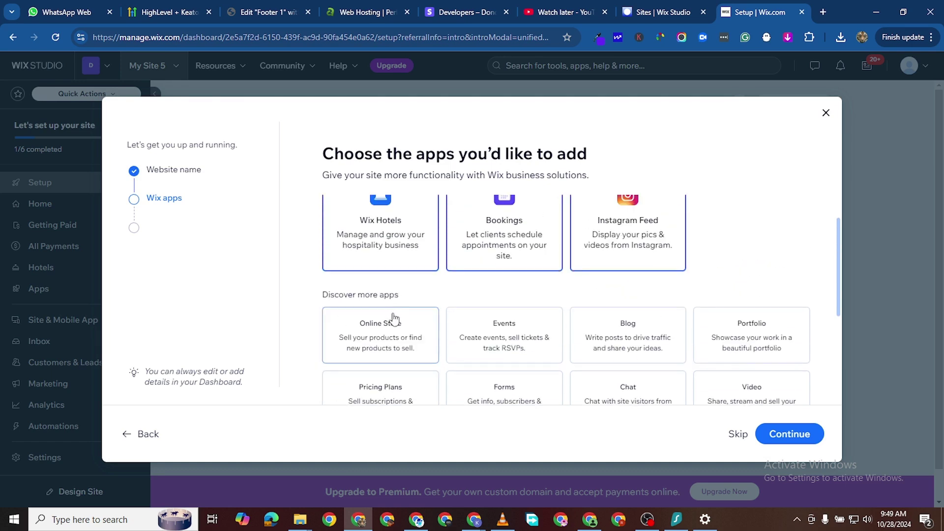
pyautogui.scroll(-2, 394, 324)
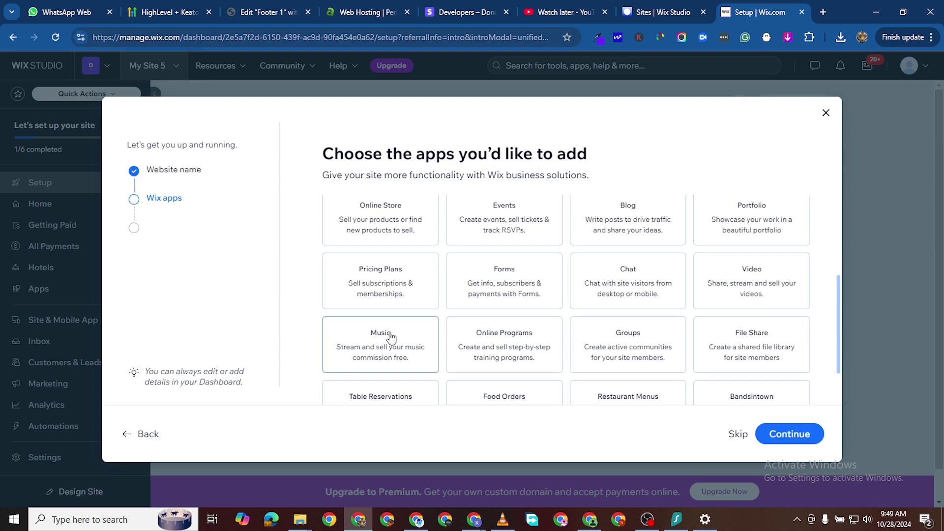
pyautogui.scroll(-1, 384, 338)
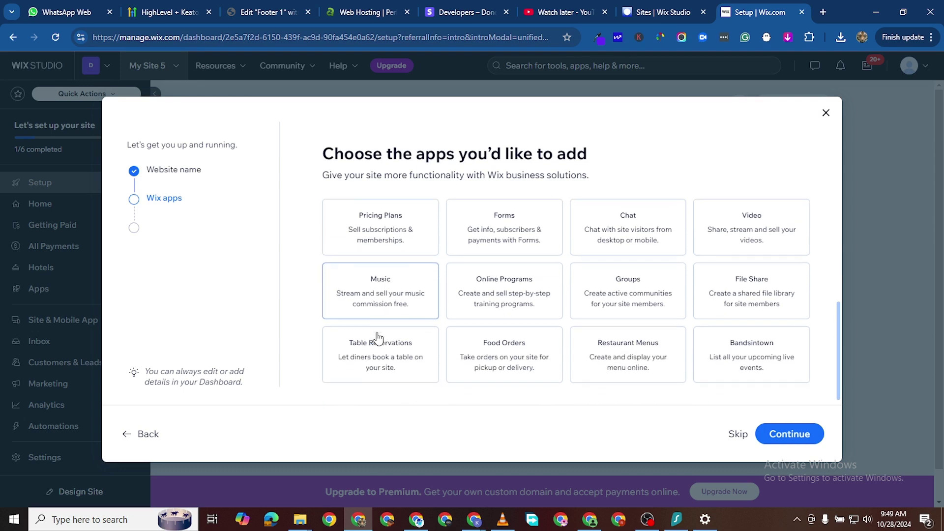
pyautogui.scroll(3, 398, 341)
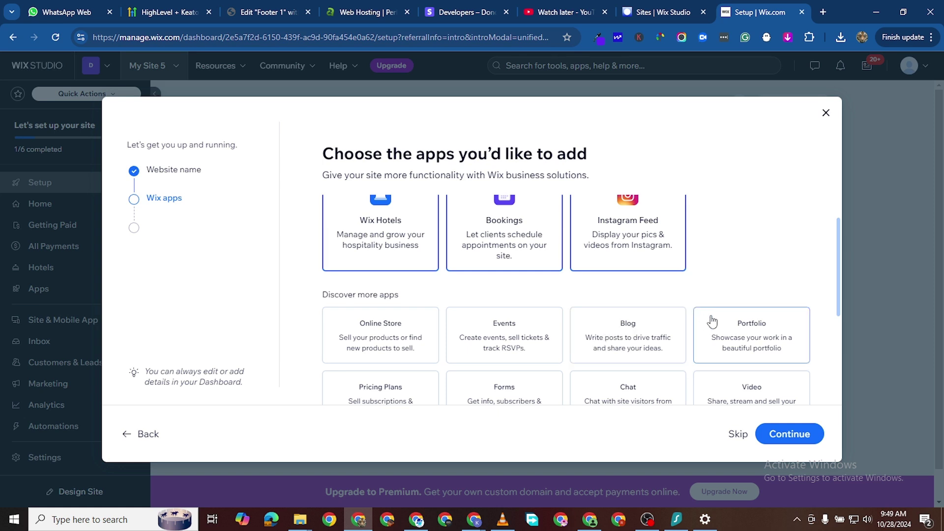
pyautogui.scroll(-1, 713, 320)
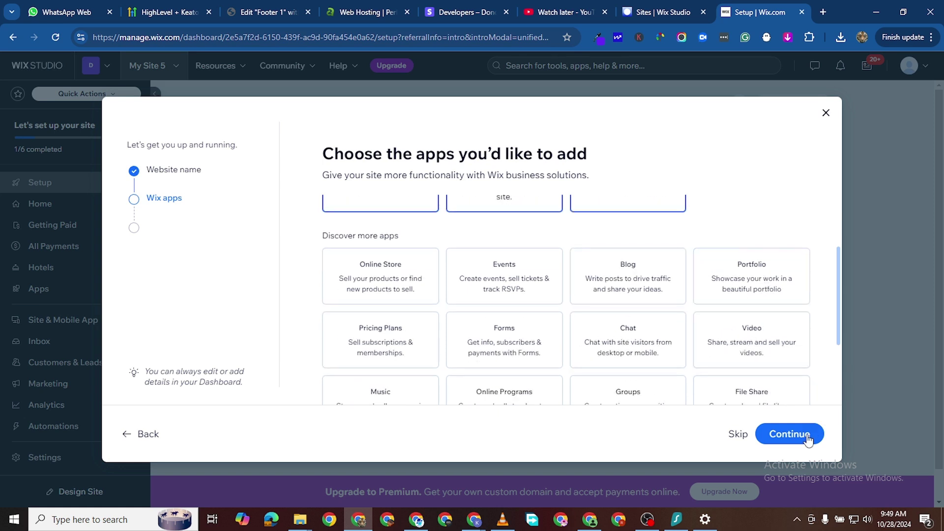
# Step: Finish the app setup and start designing the site from a template instead of an AI-generated design
pyautogui.click(786, 433)
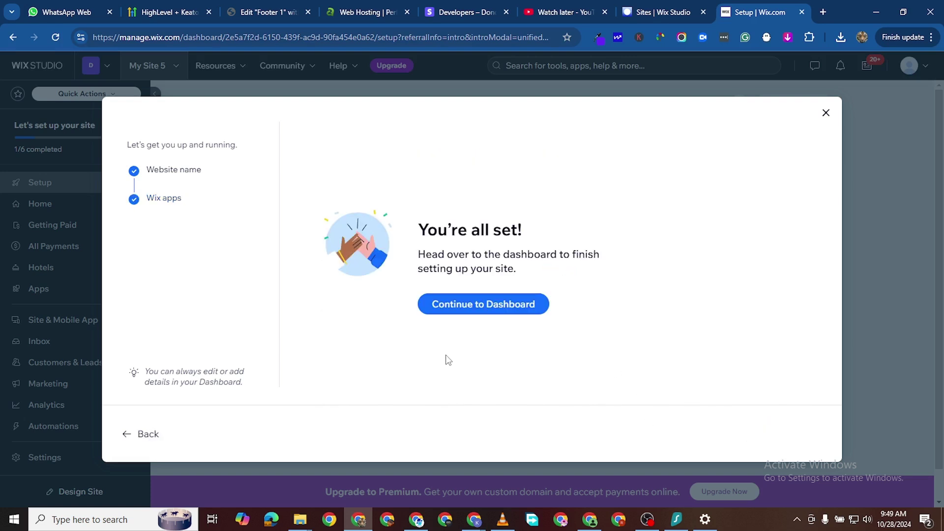
pyautogui.click(481, 304)
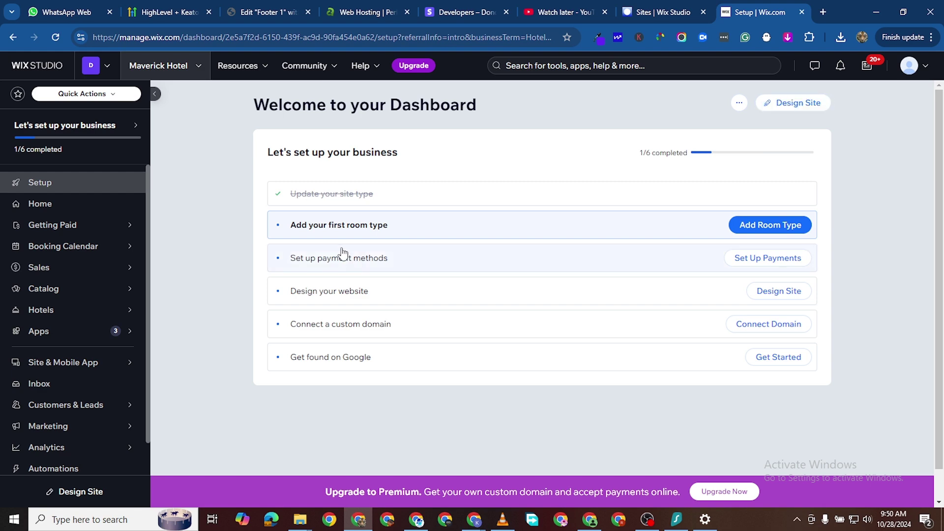
pyautogui.click(795, 103)
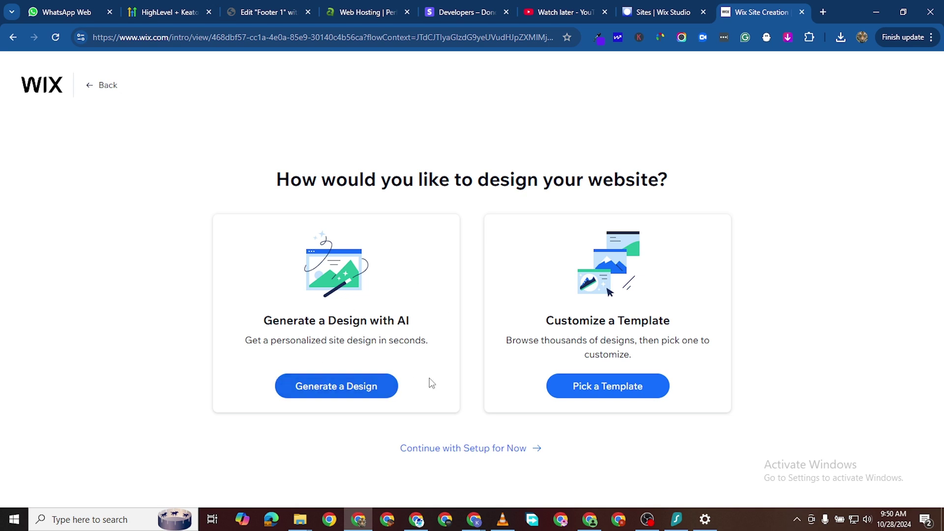
pyautogui.click(607, 391)
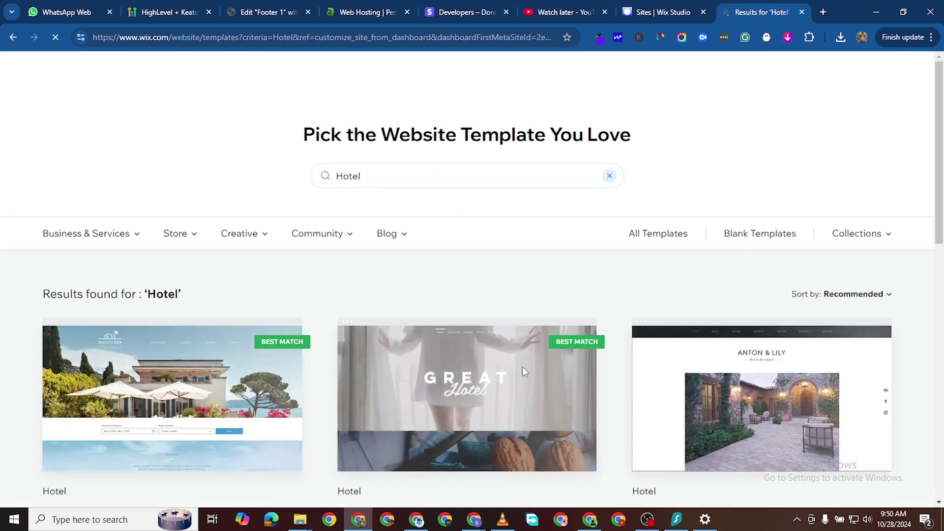
# Step: Look through the hotel template results, from the best matches to the resort, hostel and vacation rental designs
pyautogui.scroll(-1, 339, 224)
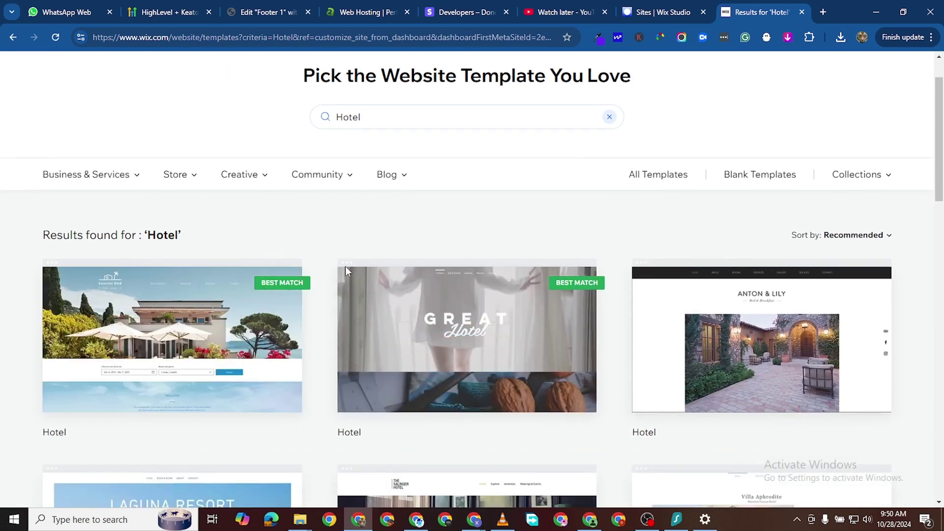
pyautogui.moveTo(763, 305)
pyautogui.scroll(-5, 268, 348)
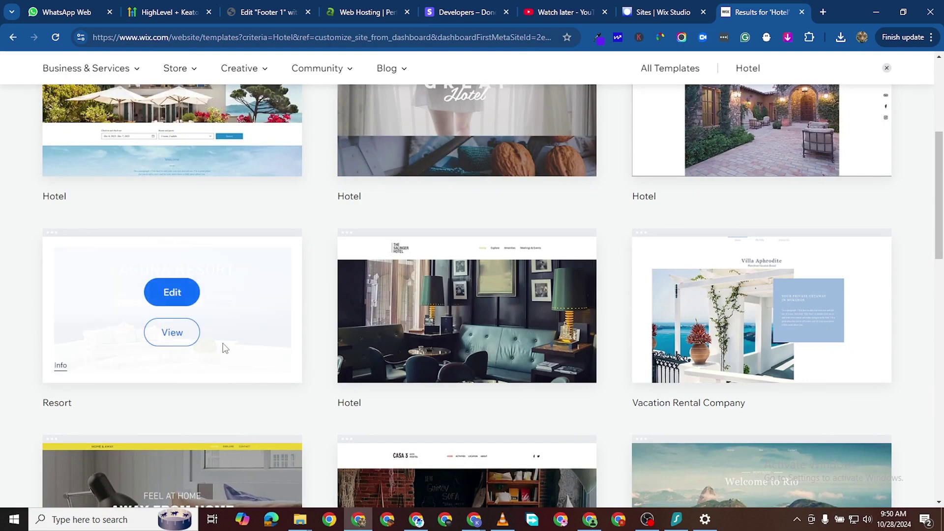
pyautogui.moveTo(566, 336)
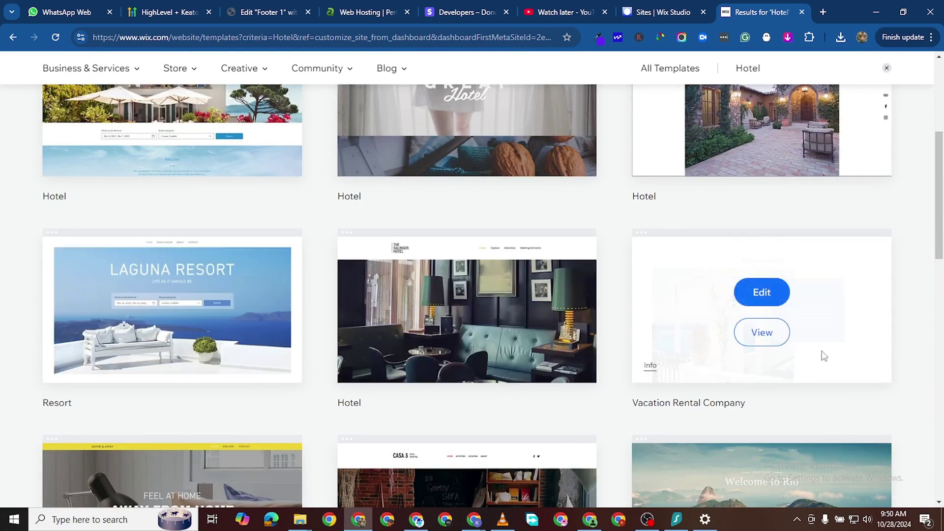
pyautogui.scroll(-3, 508, 396)
pyautogui.scroll(8, 415, 381)
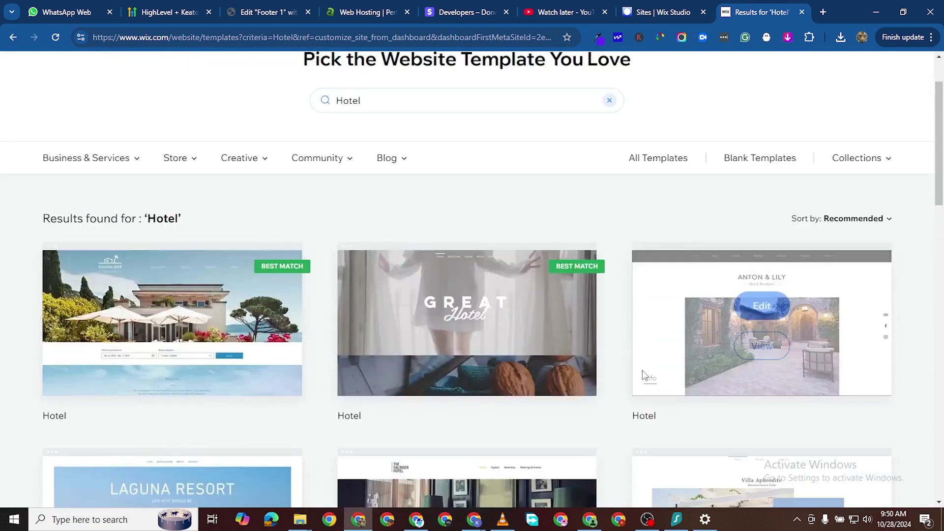
pyautogui.scroll(-2, 340, 336)
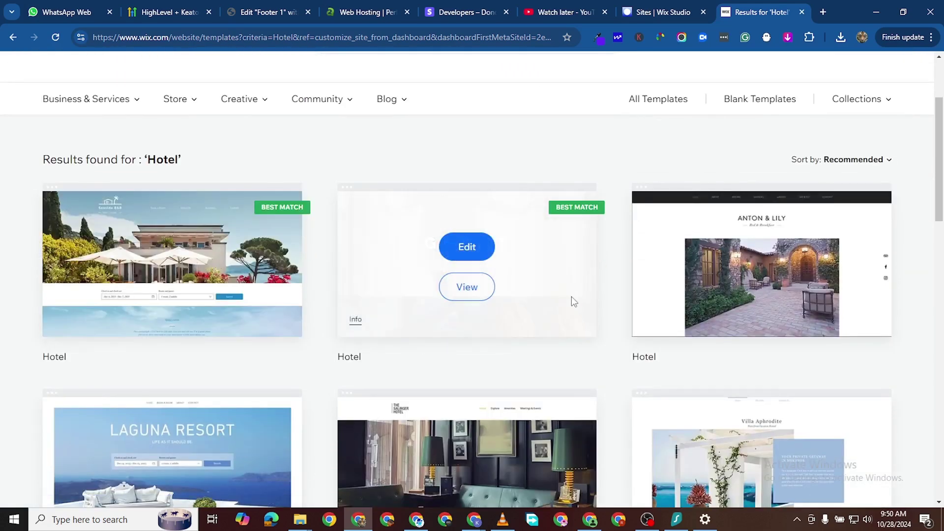
pyautogui.scroll(-2, 571, 296)
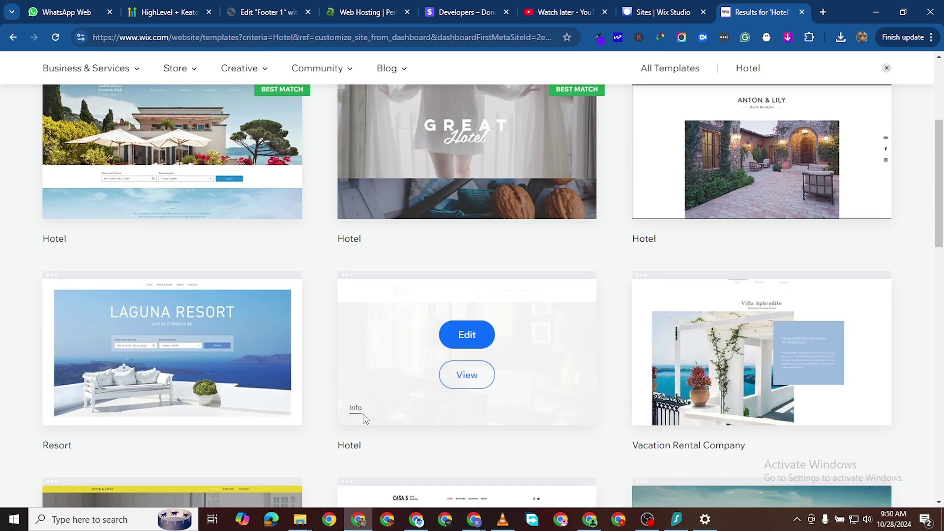
pyautogui.scroll(-4, 362, 413)
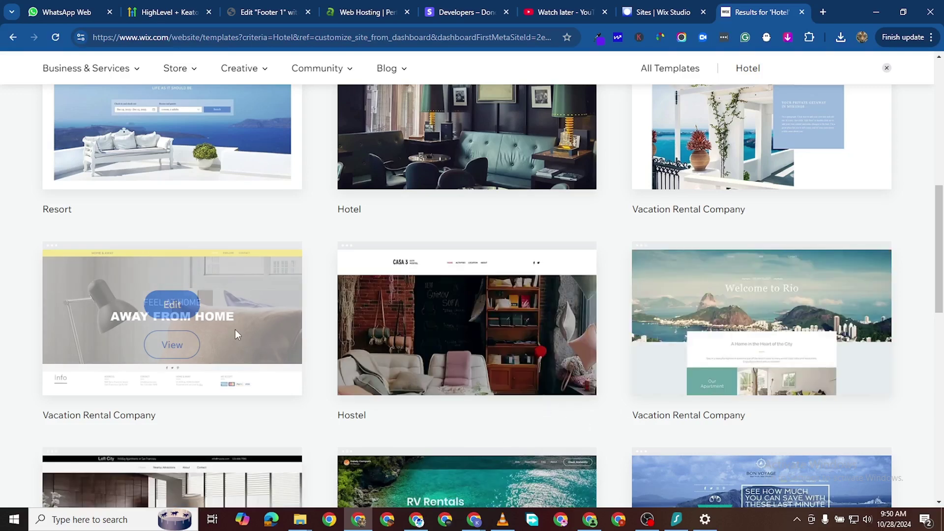
pyautogui.scroll(2, 235, 329)
pyautogui.scroll(1, 226, 230)
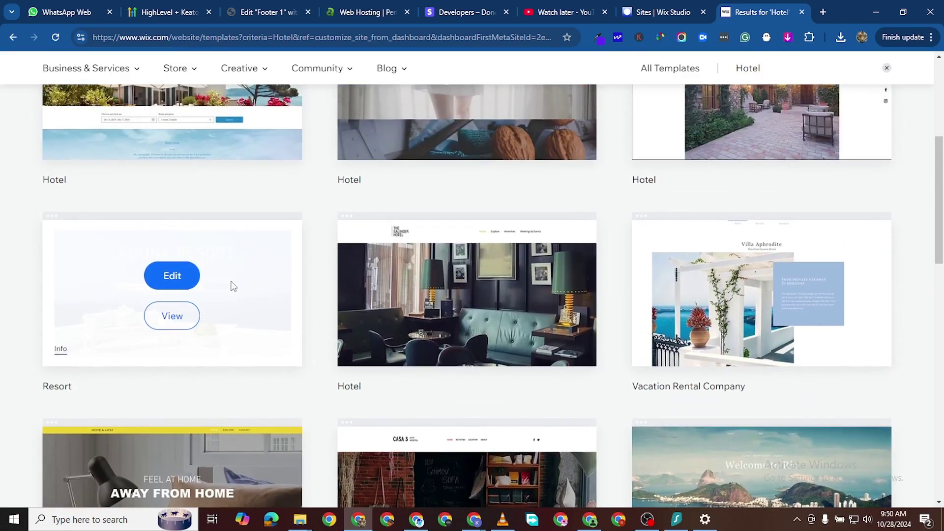
# Step: Preview the Laguna Resort template's home page down to the footer, and return to the template results
pyautogui.click(168, 318)
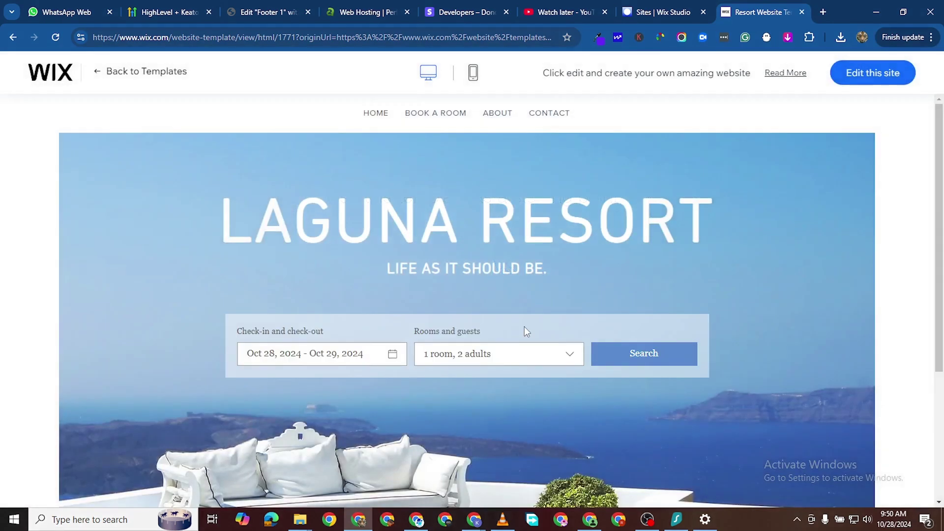
pyautogui.scroll(-3, 335, 241)
pyautogui.scroll(-2, 335, 246)
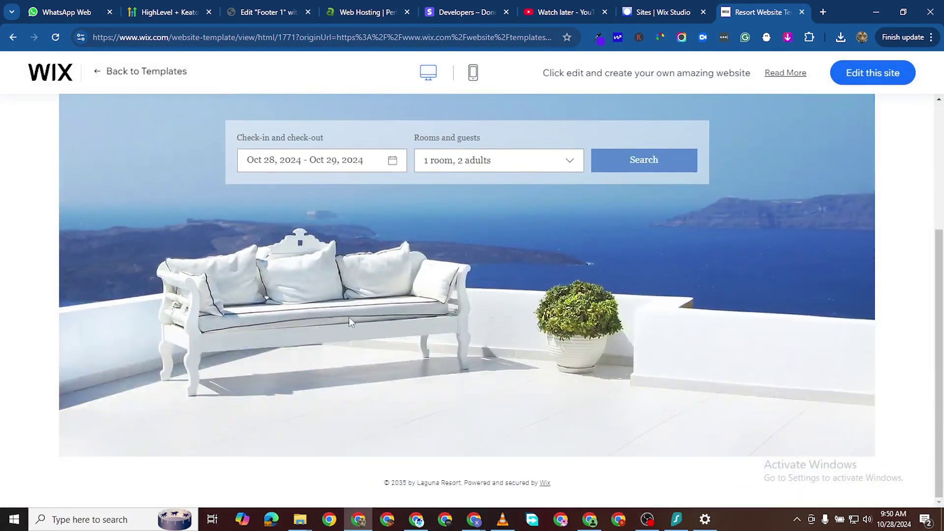
pyautogui.scroll(5, 349, 317)
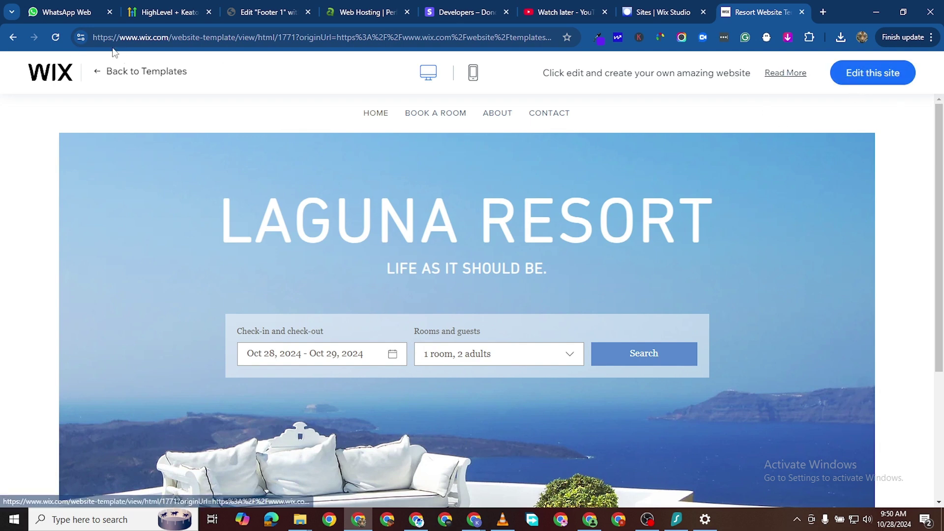
pyautogui.click(93, 72)
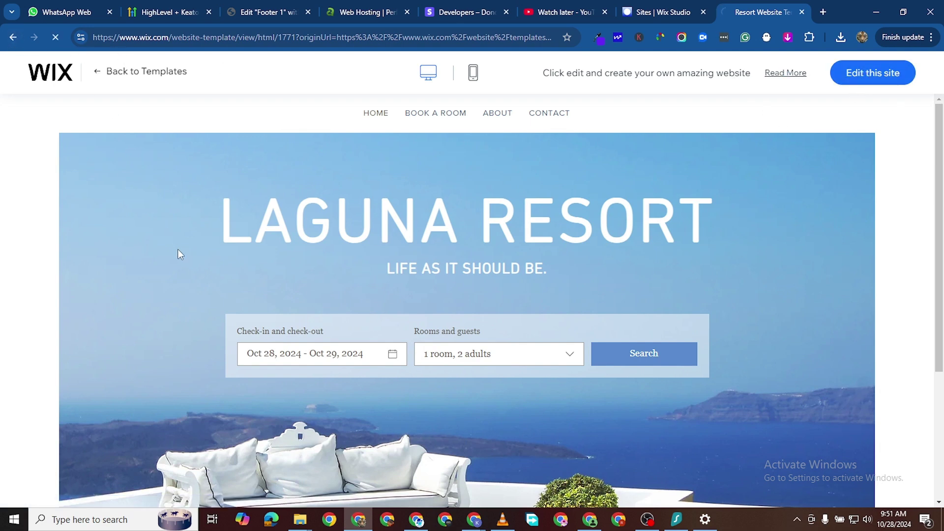
# Step: Choose the Laguna Resort template and open it for editing
pyautogui.scroll(-8, 182, 192)
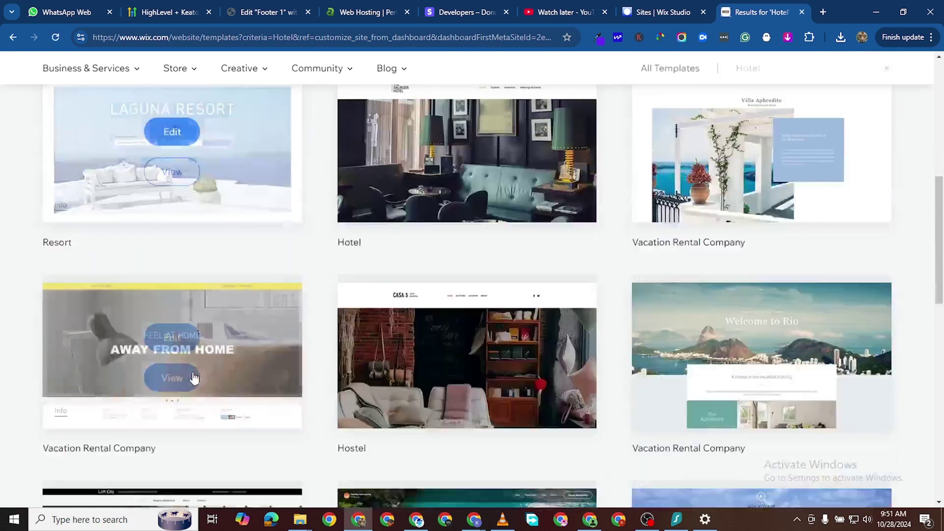
pyautogui.scroll(1, 182, 204)
pyautogui.click(176, 194)
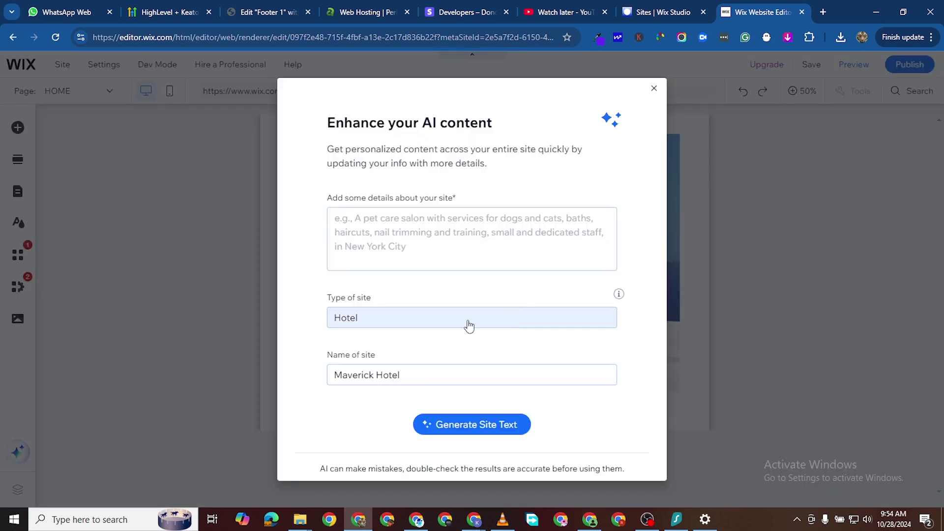
# Step: Describe the site for the AI content as "A medieval resort at the center of Milan, Spain"
pyautogui.click(391, 225)
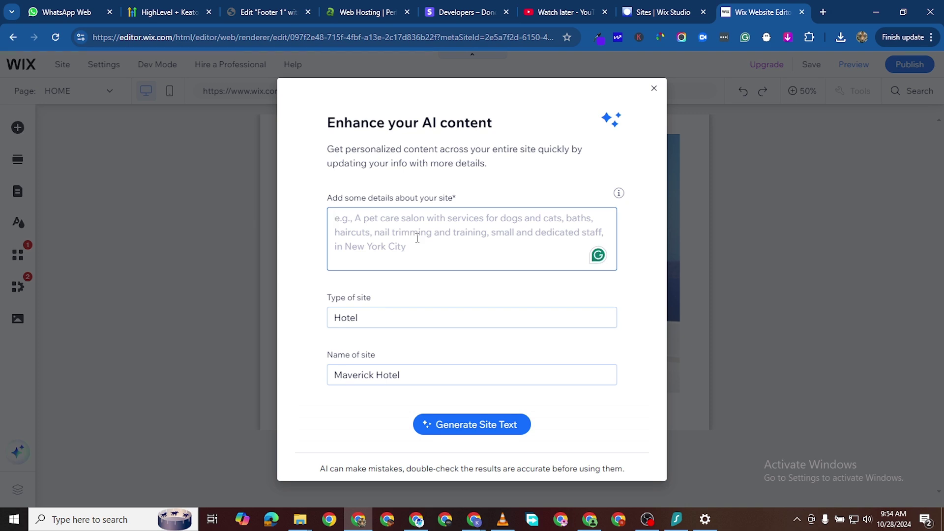
pyautogui.write('A me')
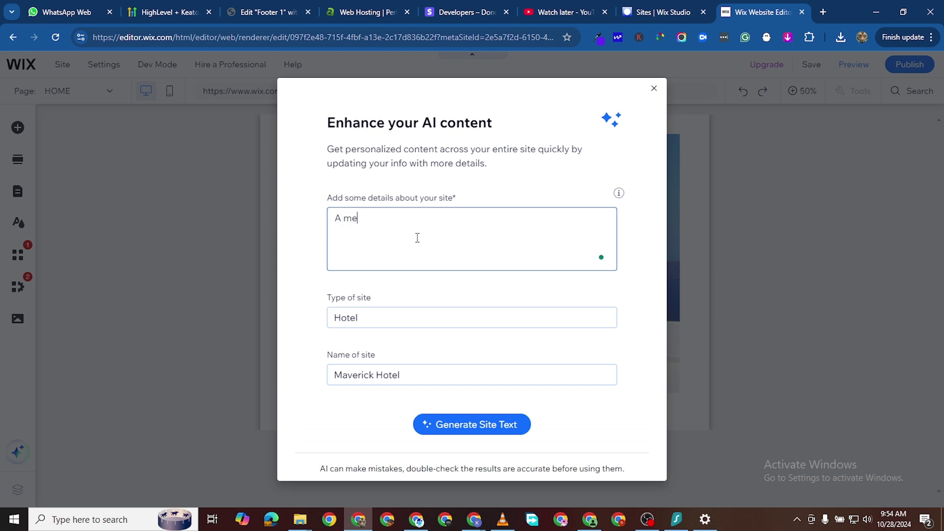
pyautogui.write('dieval re')
pyautogui.press('BackSpace')
pyautogui.press('BackSpace')
pyautogui.press('BackSpace')
pyautogui.press('BackSpace')
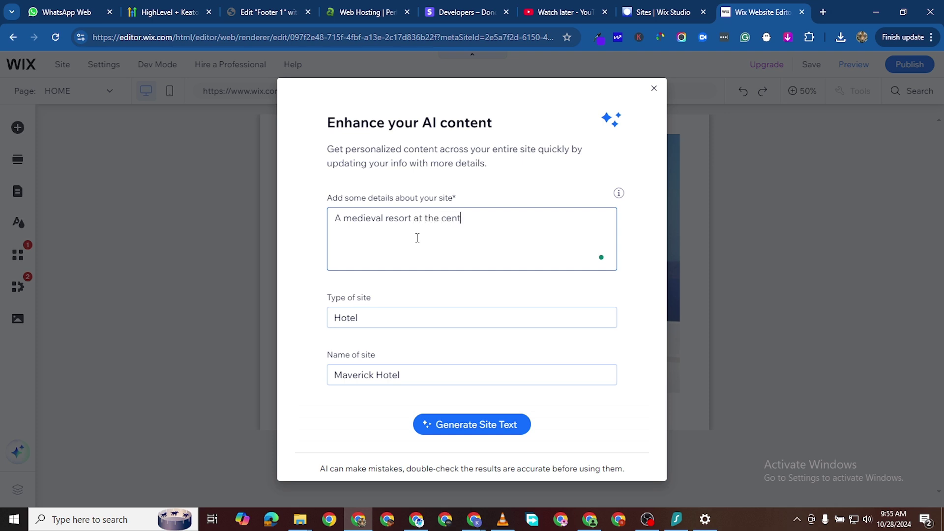
pyautogui.write('Mi')
# Step: Change the city in the site description to Barcelona
pyautogui.press('Left')
pyautogui.press('Left')
pyautogui.press('Left')
pyautogui.press('Left')
pyautogui.press('Left')
pyautogui.press('Left')
pyautogui.press('Left')
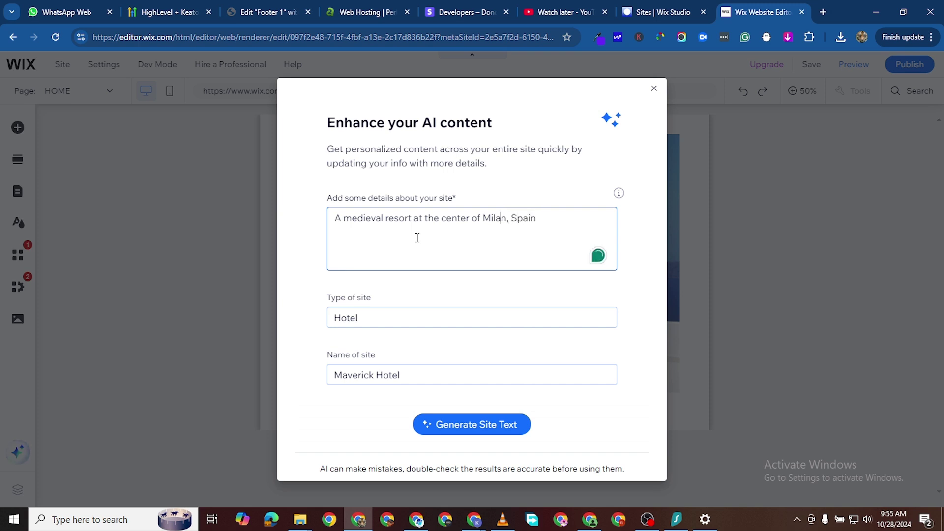
pyautogui.press('BackSpace')
pyautogui.press('BackSpace')
pyautogui.press('BackSpace')
pyautogui.press('BackSpace')
pyautogui.press('BackSpace')
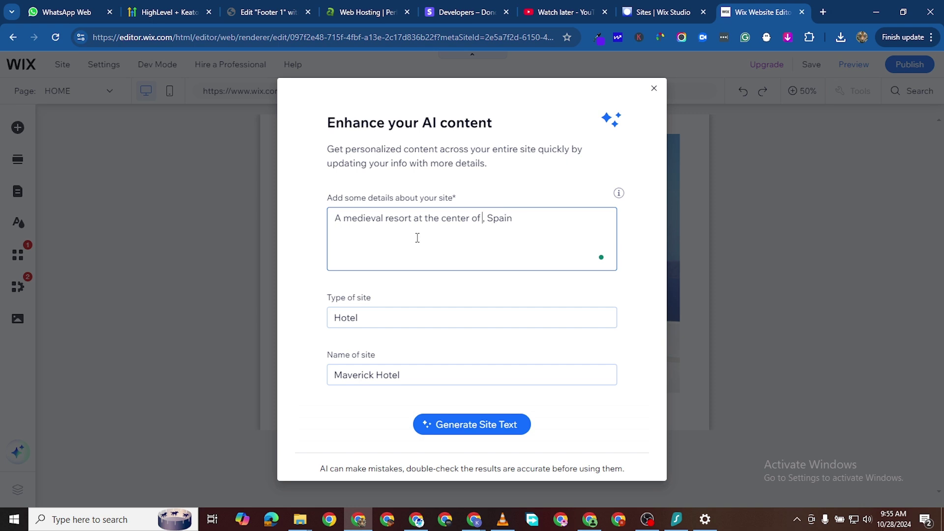
pyautogui.write('Bar')
pyautogui.write('ed')
pyautogui.press('BackSpace')
pyautogui.press('BackSpace')
pyautogui.write('celona')
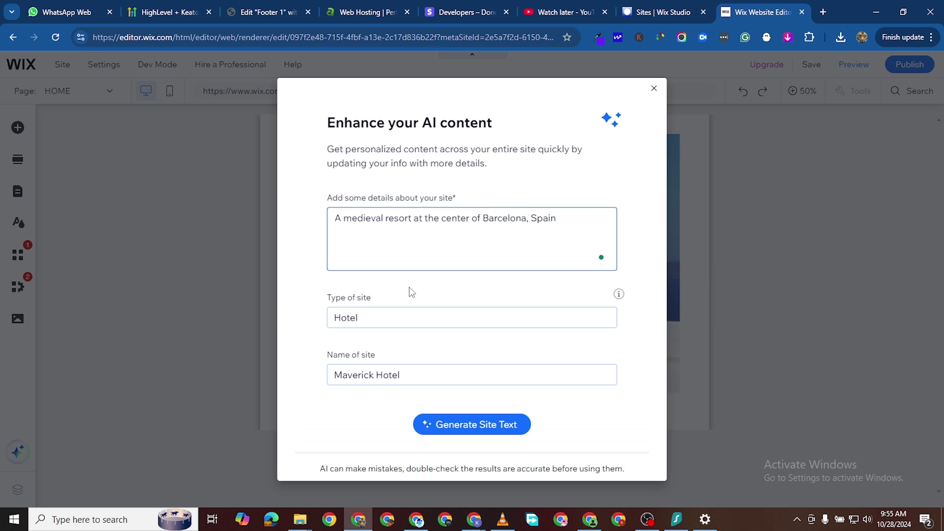
# Step: Generate the AI site text, keeping Hotel as the site type, and dismiss the editor's introductory overlay
pyautogui.click(394, 321)
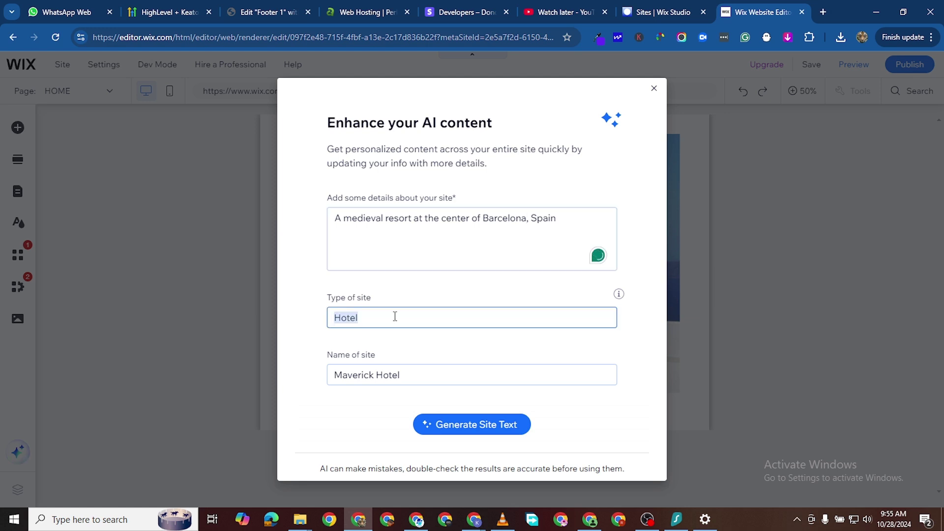
pyautogui.click(511, 432)
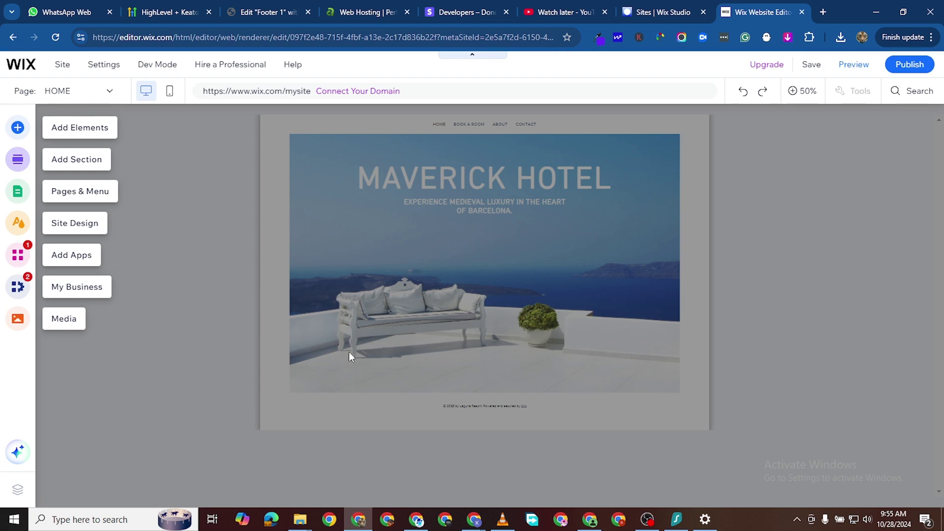
pyautogui.click(240, 309)
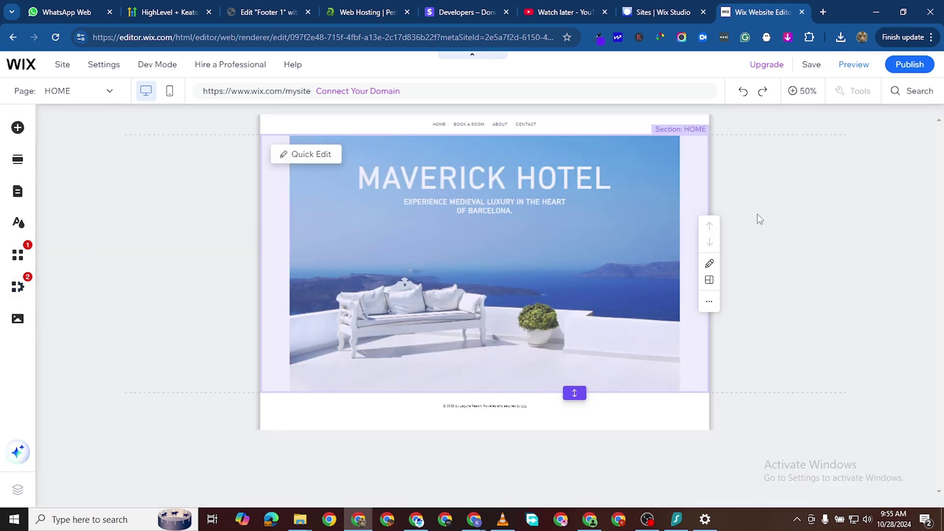
# Step: Set the editor canvas to 100% zoom and review the homepage with its generated text
pyautogui.click(808, 94)
pyautogui.scroll(-3, 625, 340)
pyautogui.scroll(3, 625, 339)
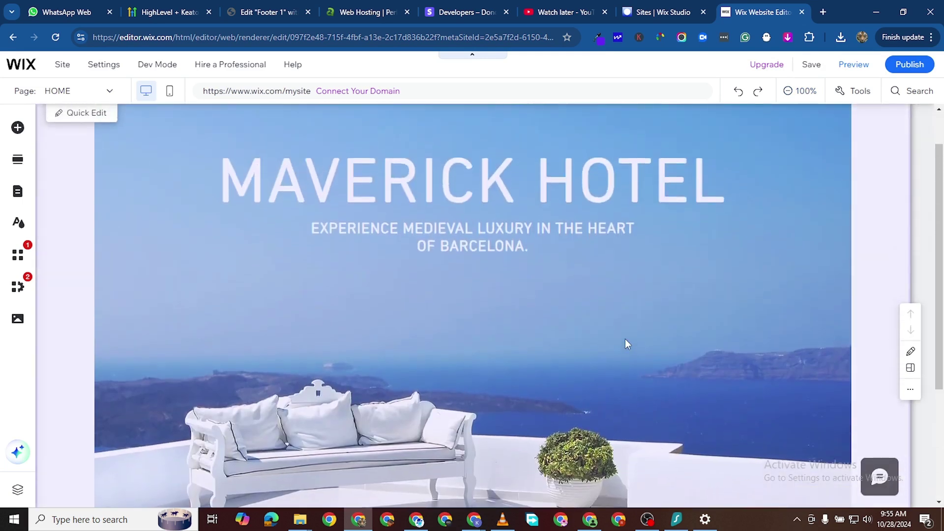
pyautogui.scroll(-3, 625, 339)
pyautogui.scroll(3, 514, 388)
pyautogui.scroll(1, 520, 373)
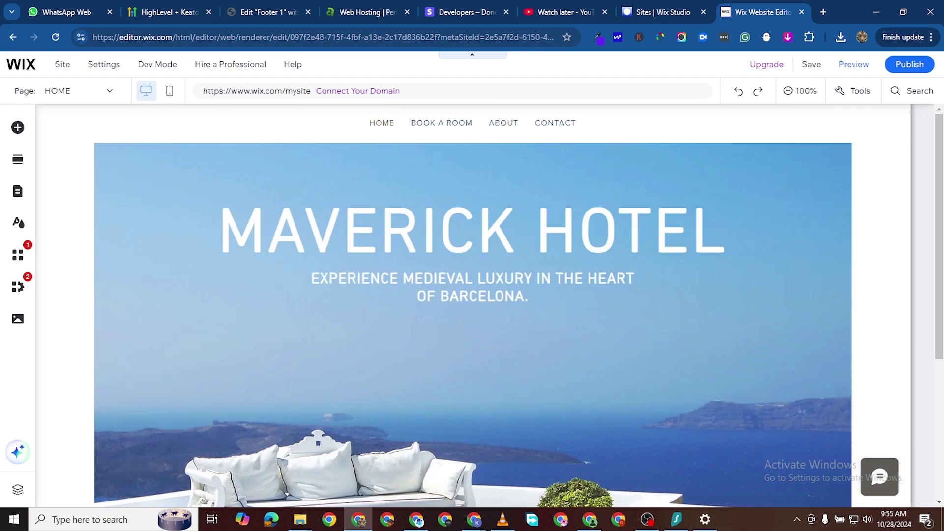
# Step: Save and publish the site on the free Wix.com domain with the address ending in "maverick-hotel"
pyautogui.click(910, 66)
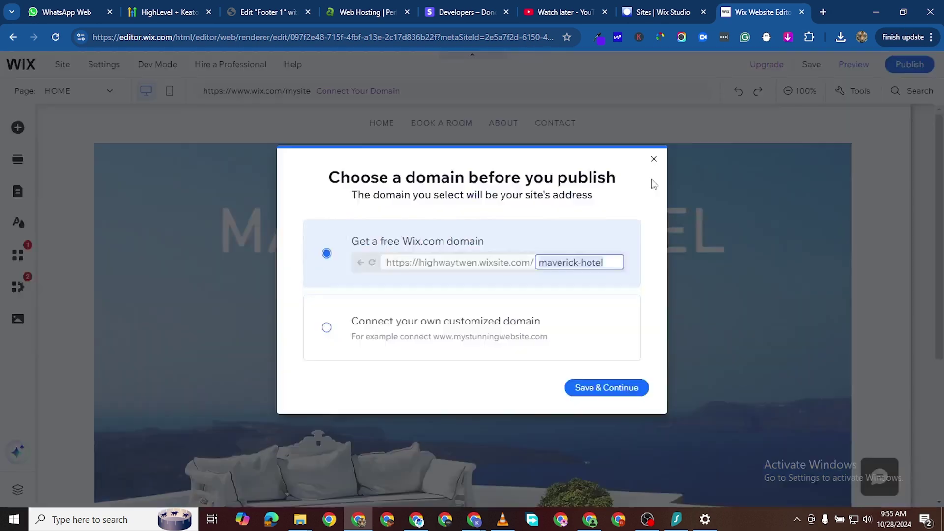
pyautogui.click(606, 389)
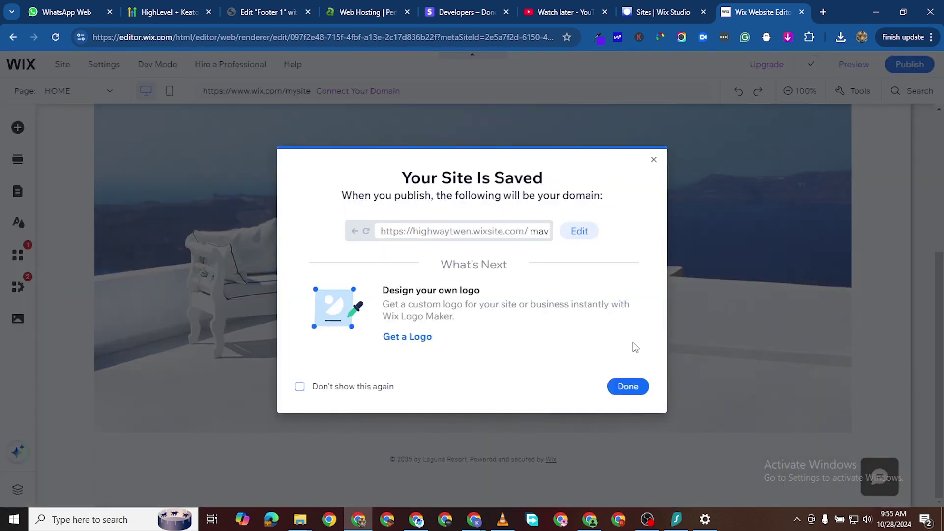
pyautogui.click(623, 386)
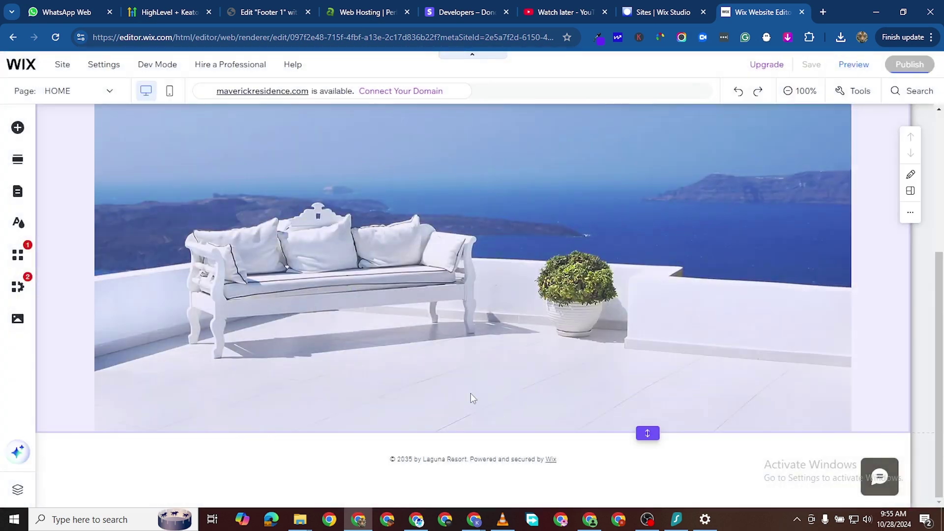
pyautogui.scroll(-5, 556, 281)
pyautogui.scroll(5, 505, 352)
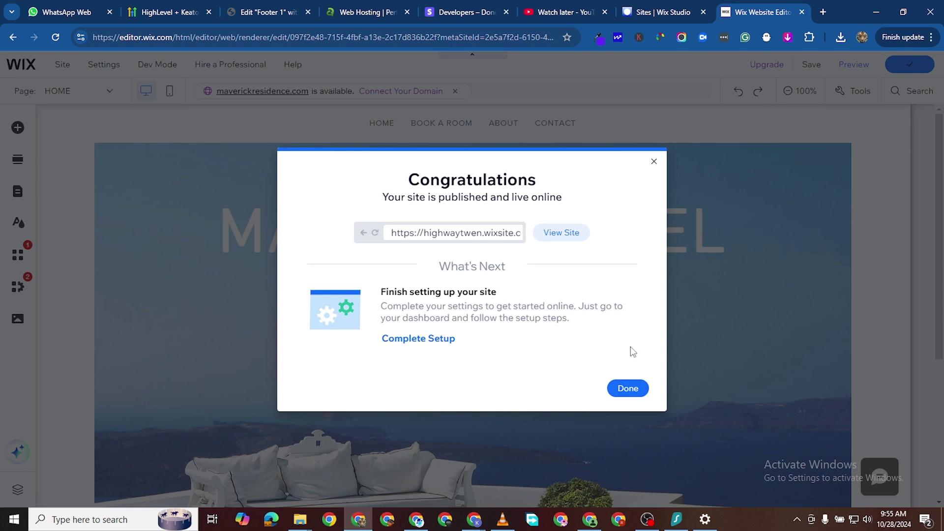
# Step: Open the published Maverick Hotel site and check its live homepage
pyautogui.click(561, 233)
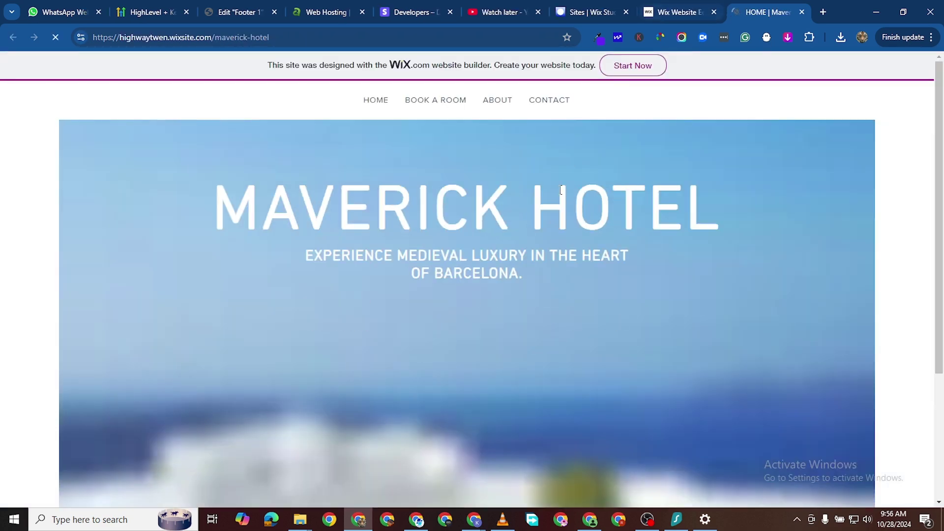
pyautogui.scroll(-4, 515, 314)
pyautogui.scroll(4, 527, 348)
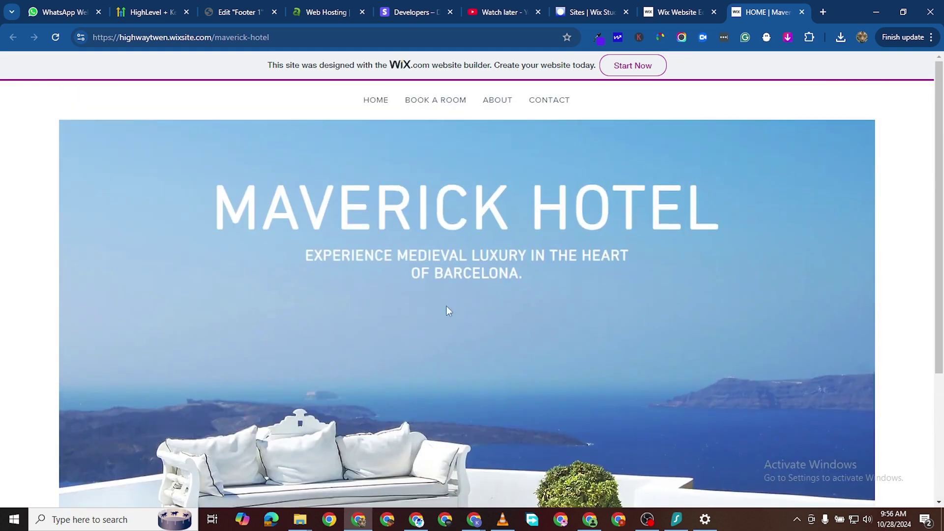
# Step: Return to the site editor and dismiss the publishing confirmation, the mobile editing offer and the domain suggestion
pyautogui.click(676, 13)
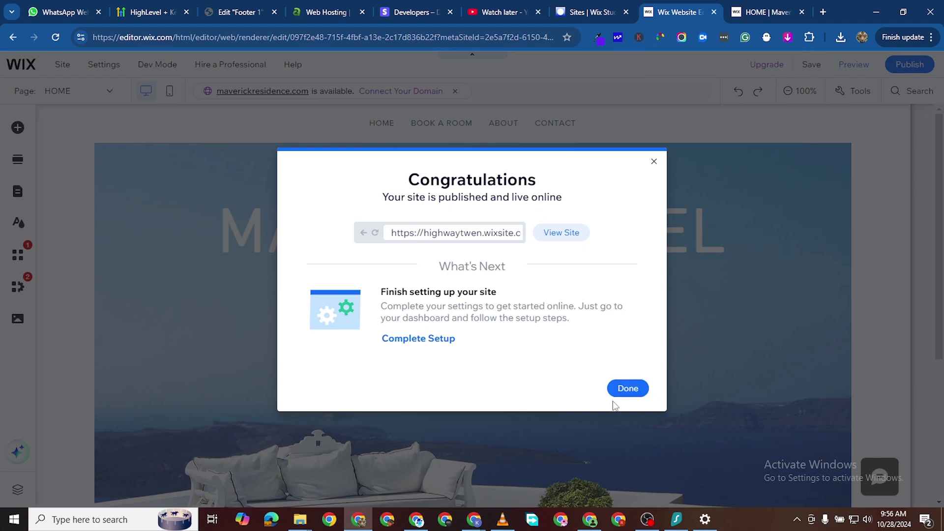
pyautogui.click(626, 391)
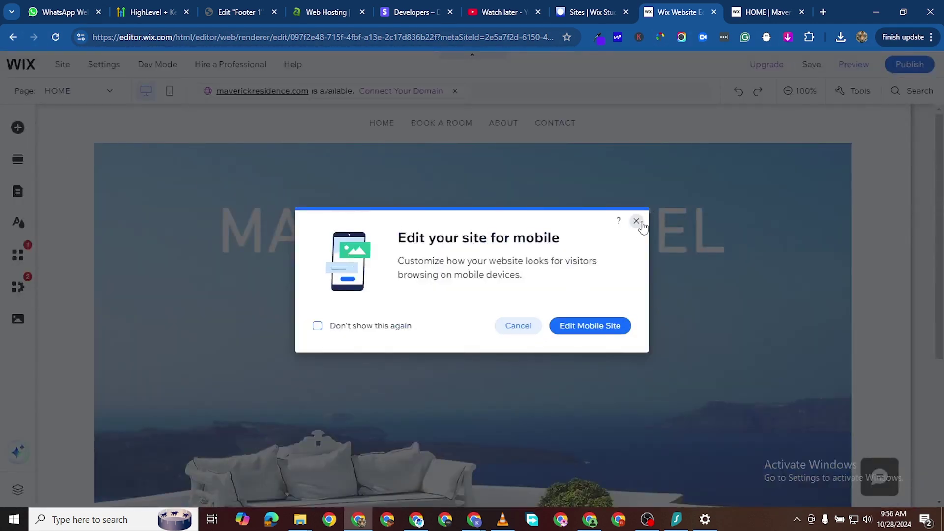
pyautogui.click(526, 328)
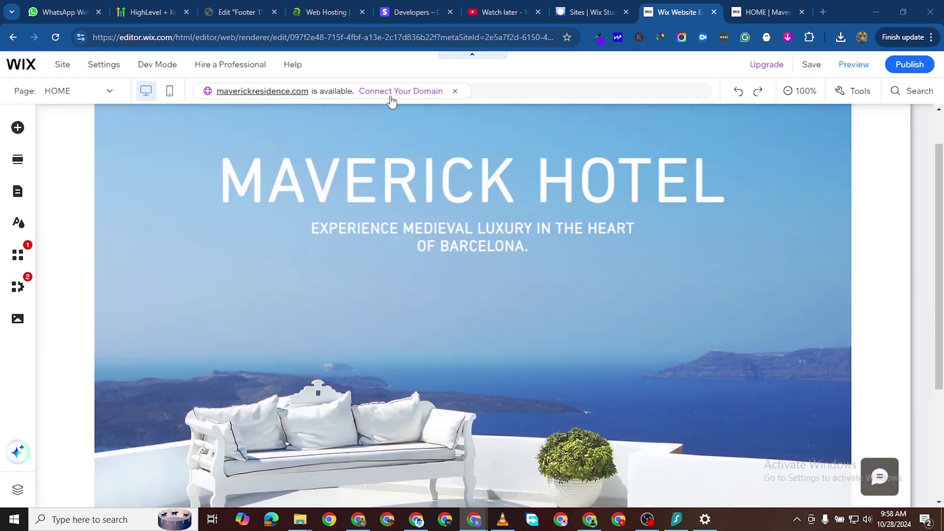
pyautogui.click(454, 92)
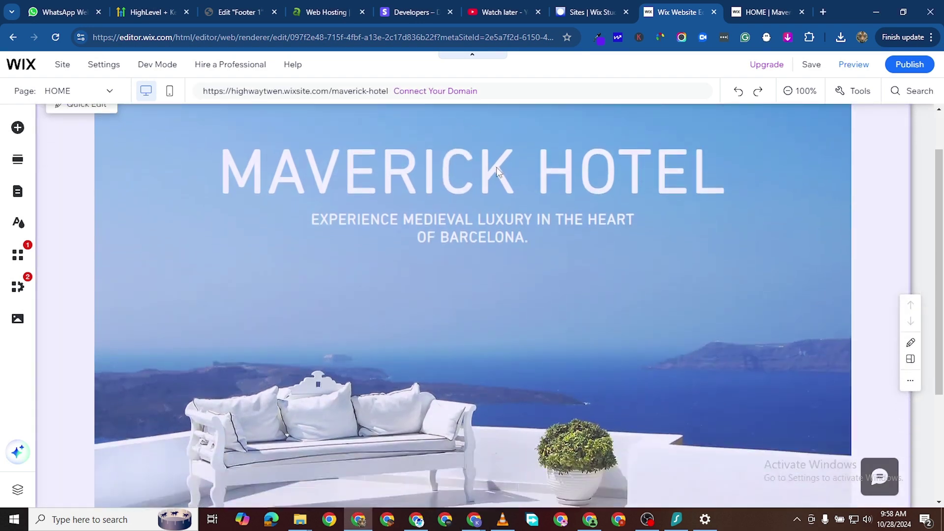
# Step: Open the page management for the horizontal menu in the site header
pyautogui.click(526, 135)
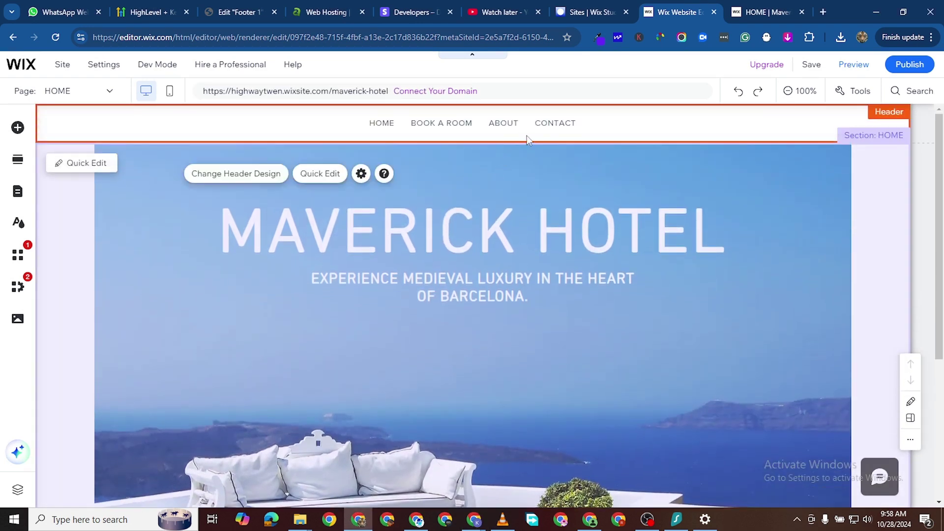
pyautogui.doubleClick(583, 123)
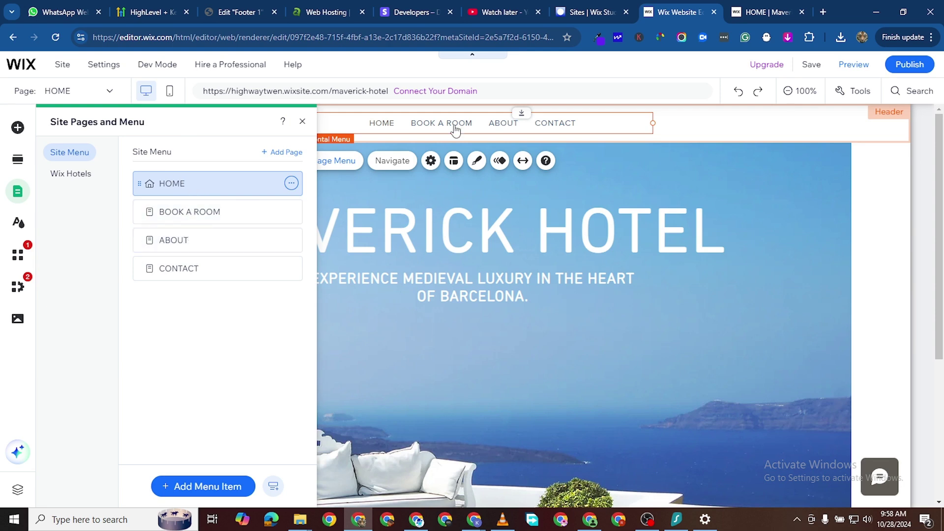
# Step: Check the Contact, About and Book a Room pages on the live Maverick Hotel site
pyautogui.click(734, 13)
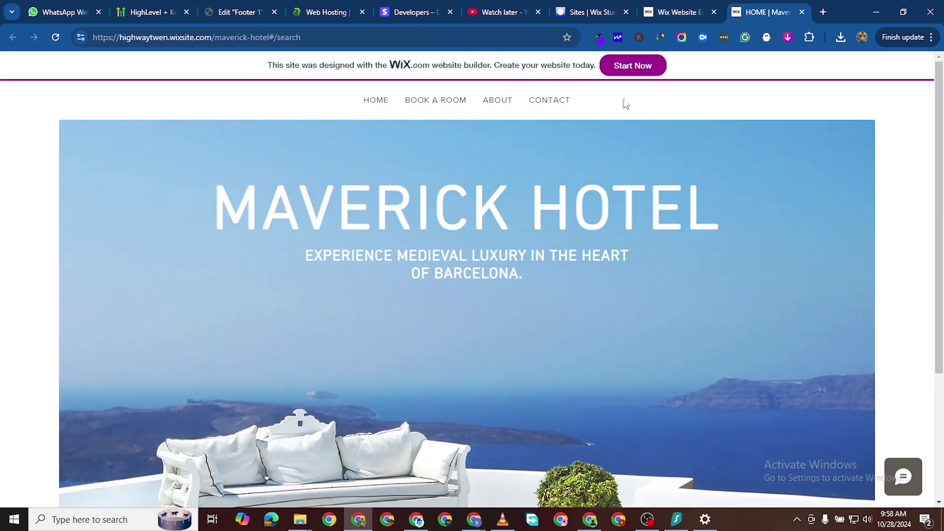
pyautogui.click(543, 101)
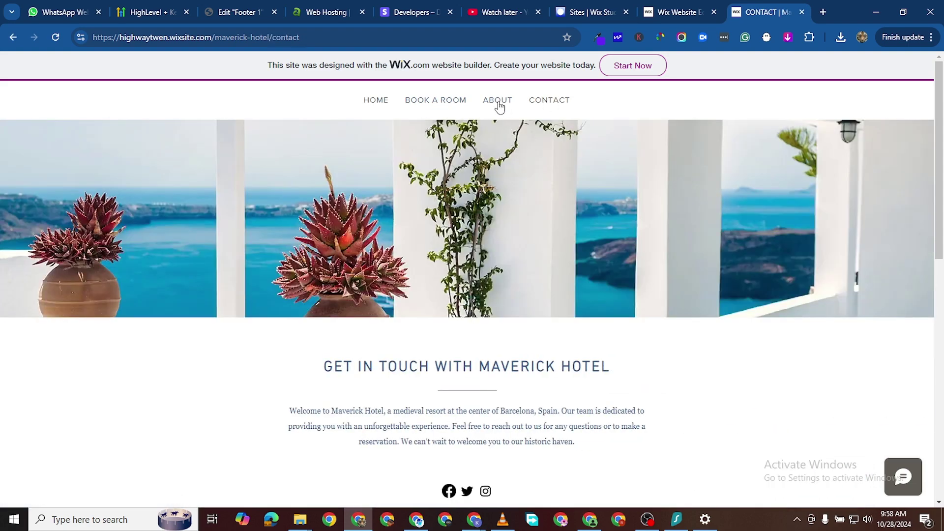
pyautogui.scroll(-15, 466, 280)
pyautogui.scroll(14, 475, 162)
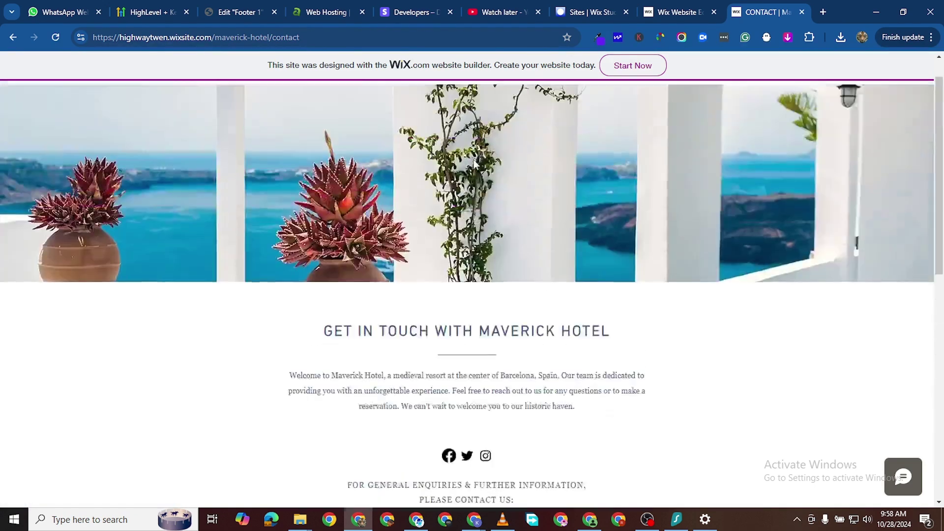
pyautogui.scroll(1, 475, 162)
pyautogui.click(497, 101)
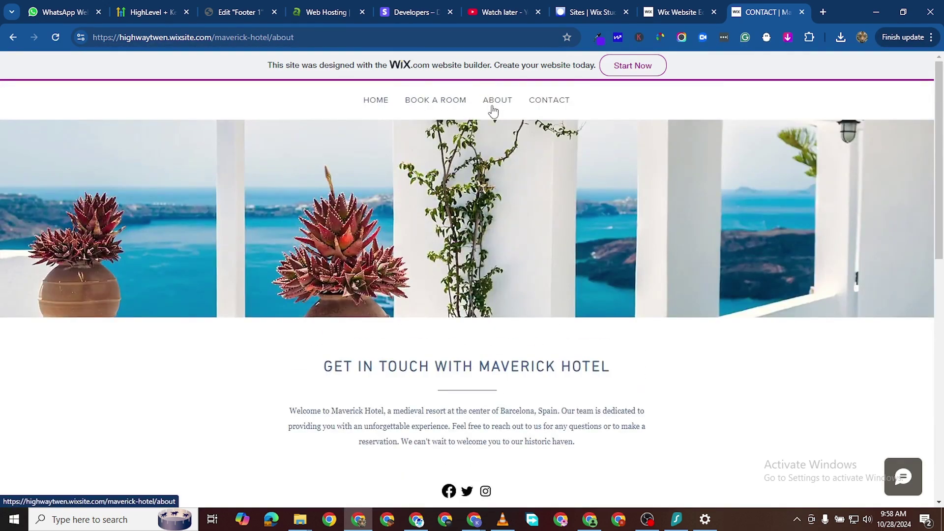
pyautogui.scroll(-10, 423, 212)
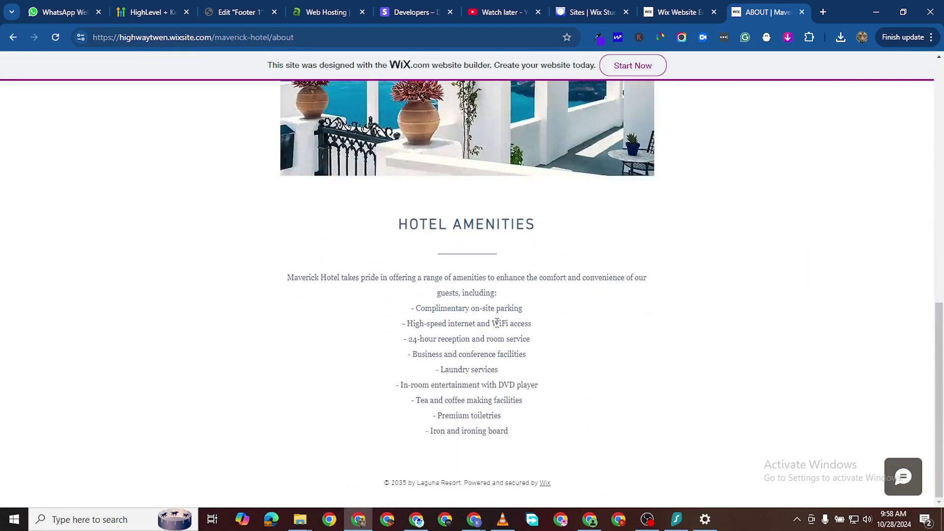
pyautogui.scroll(10, 497, 323)
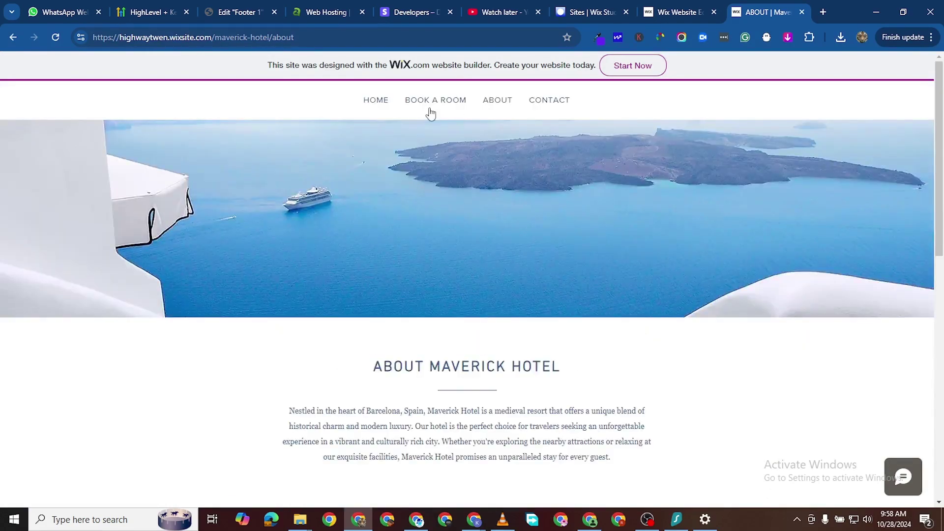
pyautogui.click(434, 104)
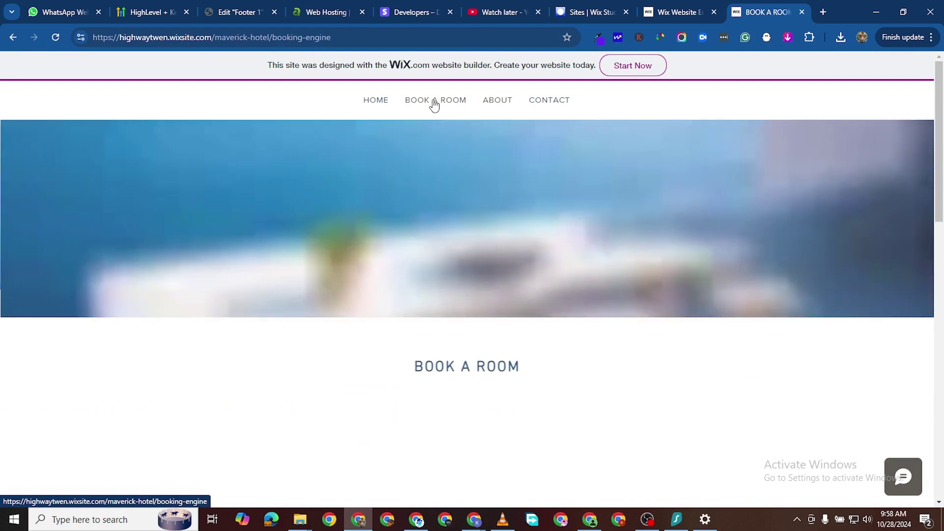
pyautogui.scroll(-5, 537, 385)
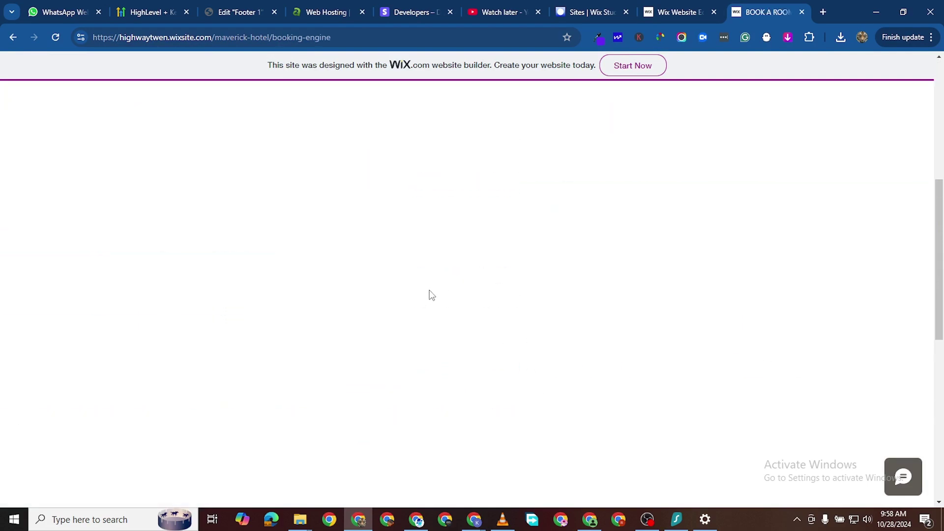
pyautogui.scroll(-6, 470, 384)
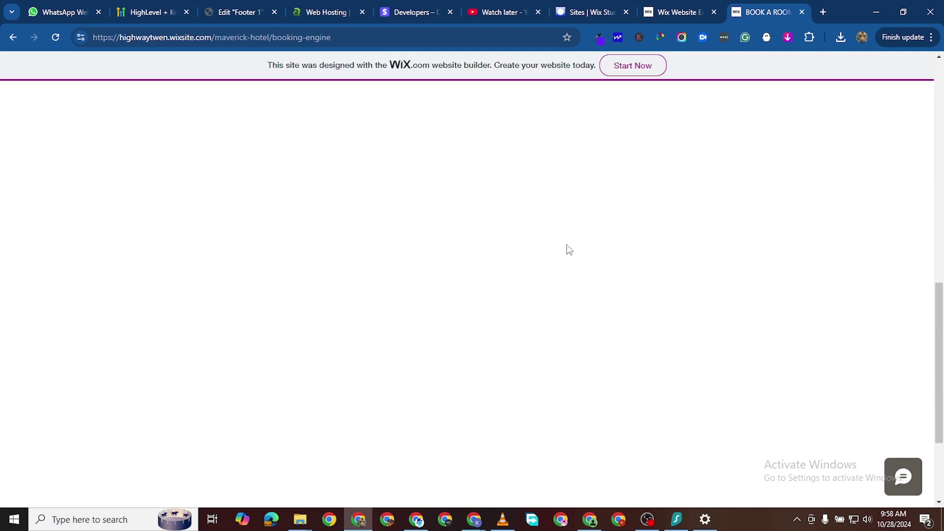
pyautogui.scroll(2, 569, 249)
# Step: Return to the site editor and delete the CONTACT page from the site menu
pyautogui.click(676, 15)
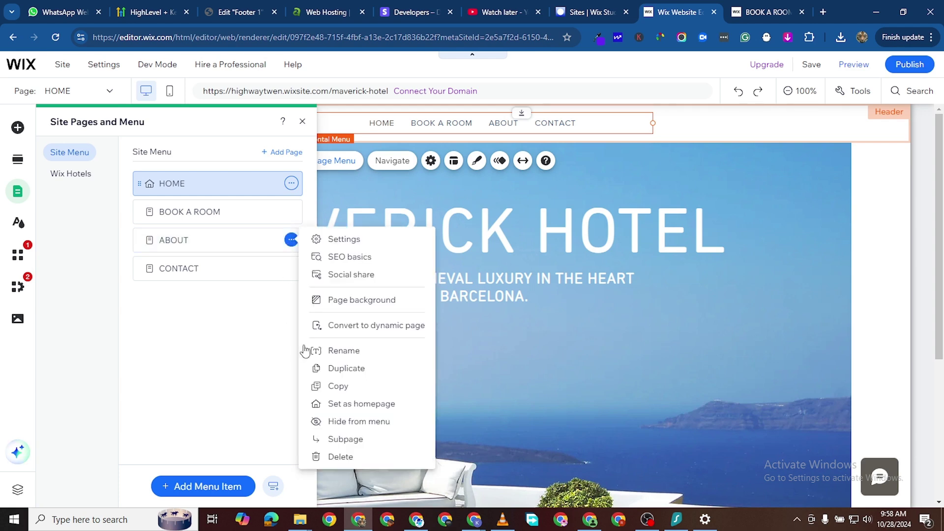
pyautogui.click(247, 310)
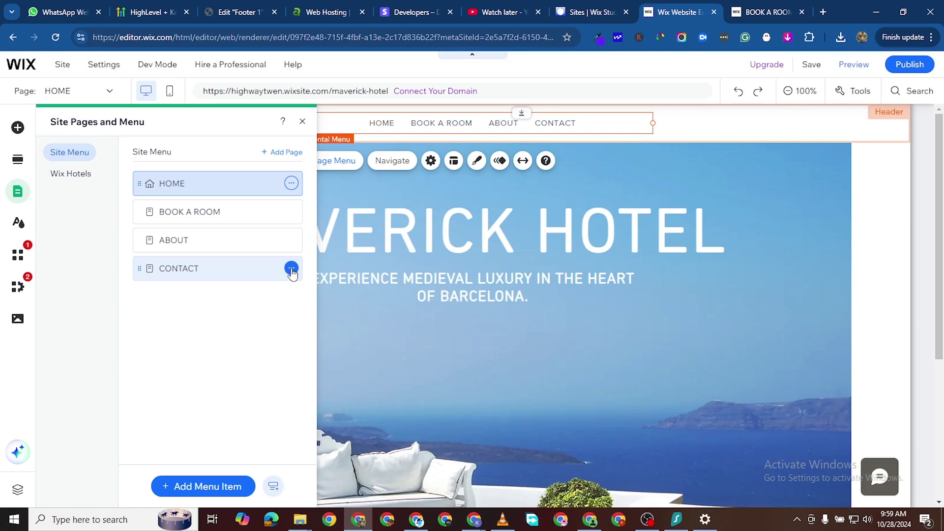
pyautogui.click(291, 268)
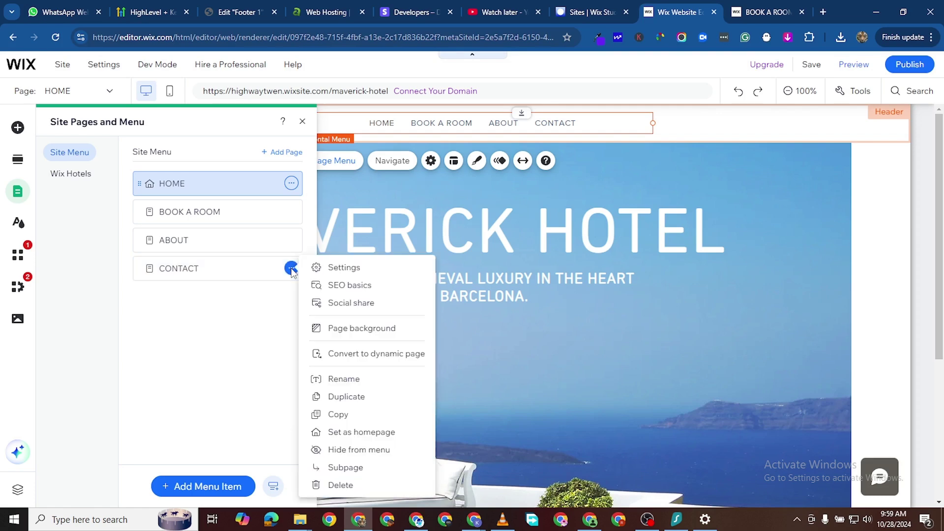
pyautogui.click(340, 486)
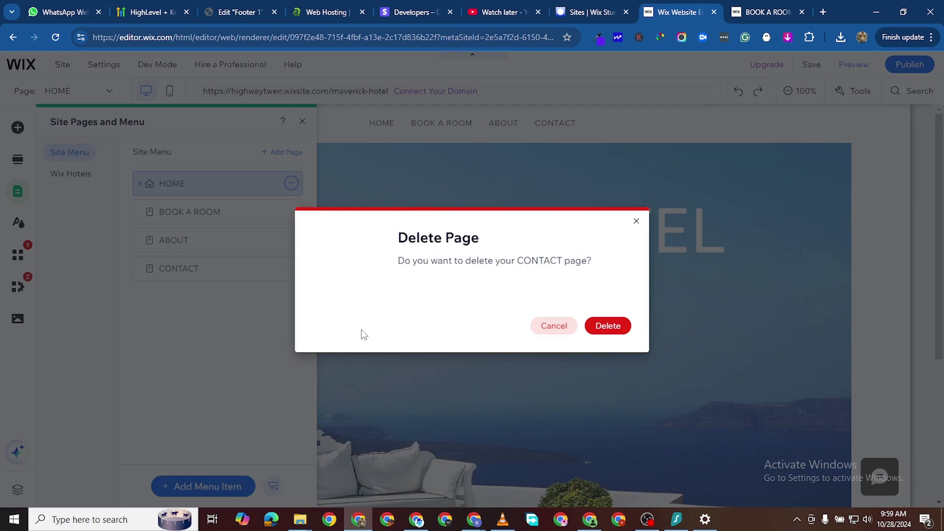
pyautogui.click(608, 325)
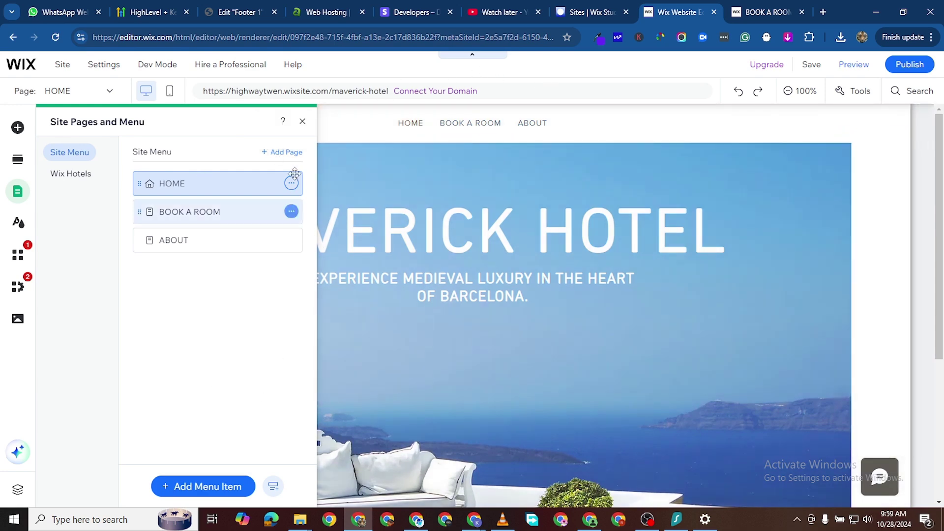
# Step: Start a new site menu item that links to a web address
pyautogui.click(184, 493)
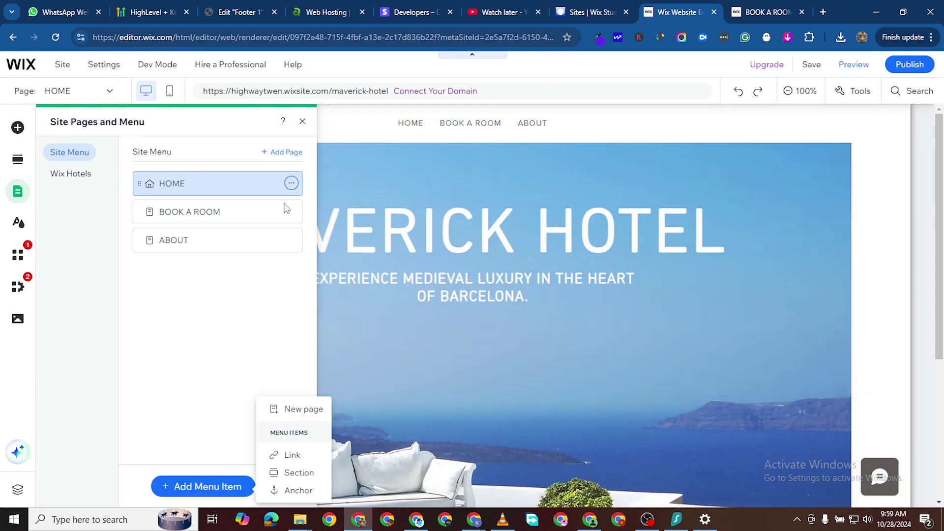
pyautogui.click(293, 455)
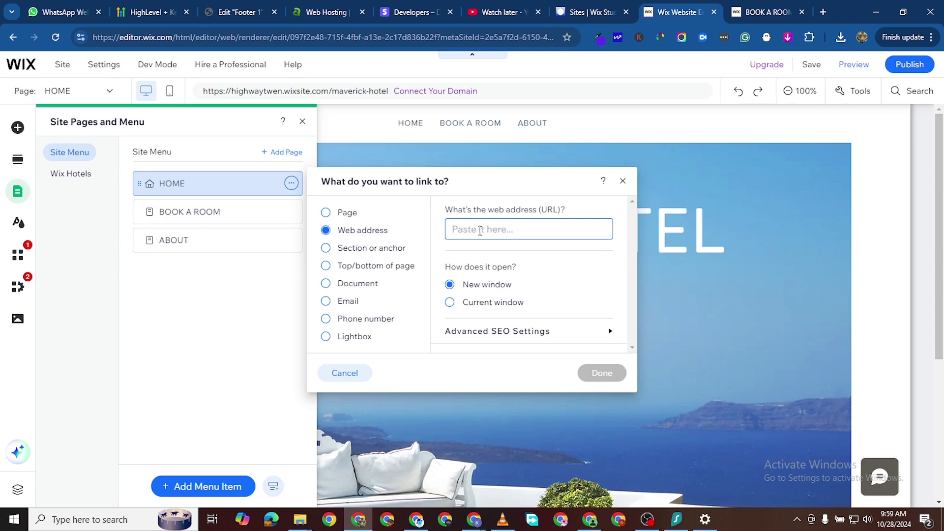
# Step: Try "YouTube" as the menu link's web address and clear the entry
pyautogui.write('YouTube')
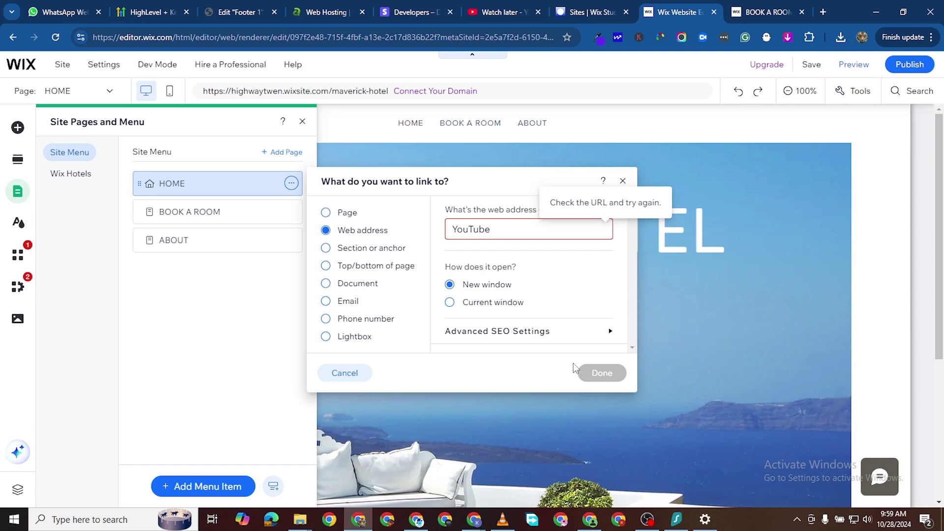
pyautogui.doubleClick(485, 234)
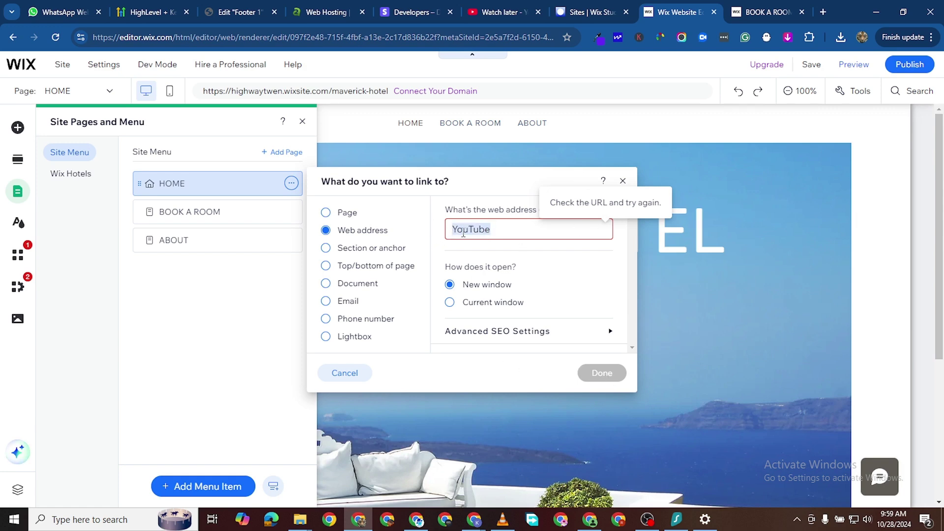
pyautogui.rightClick(473, 231)
pyautogui.click(497, 281)
pyautogui.doubleClick(486, 226)
pyautogui.press('BackSpace')
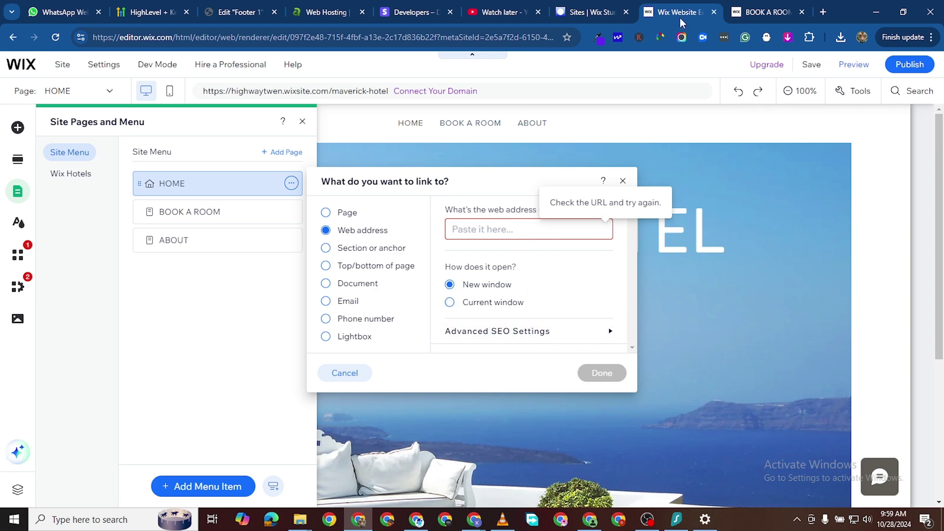
pyautogui.click(487, 13)
pyautogui.click(214, 37)
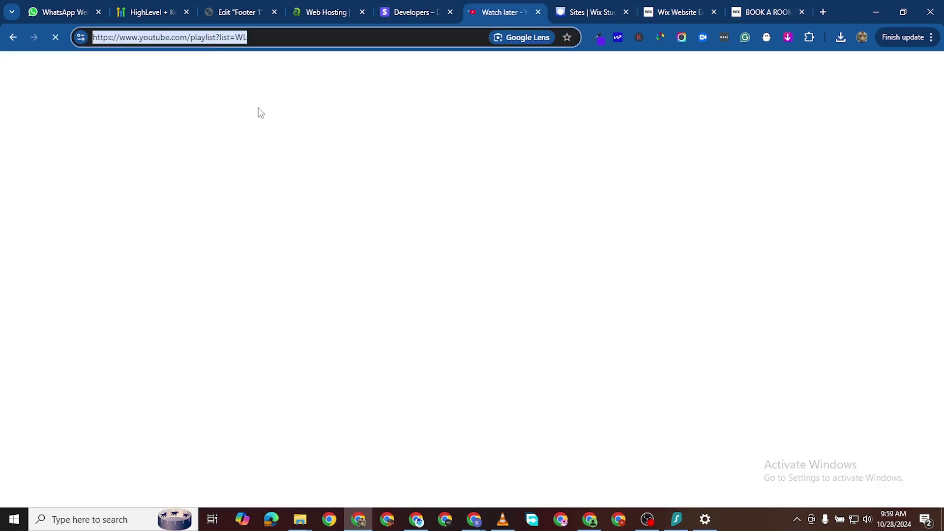
pyautogui.rightClick(212, 38)
pyautogui.click(259, 149)
pyautogui.click(748, 13)
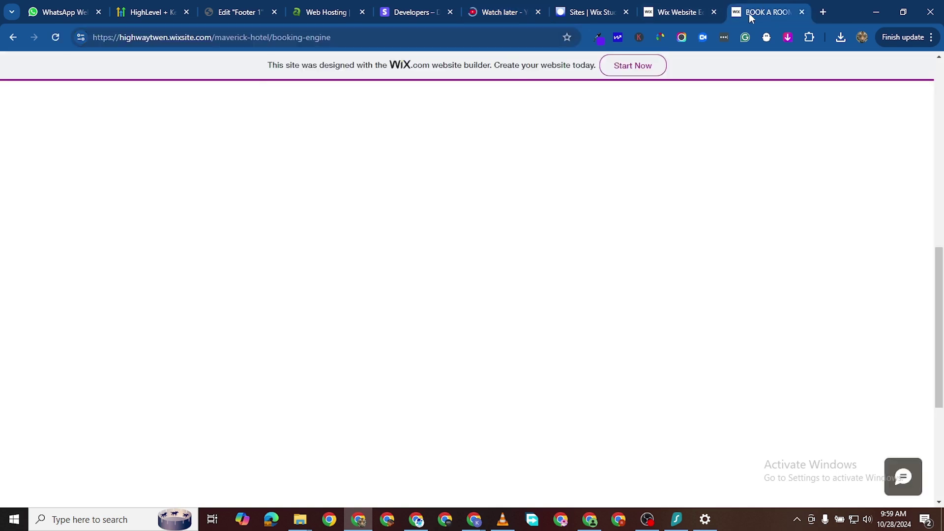
pyautogui.click(680, 15)
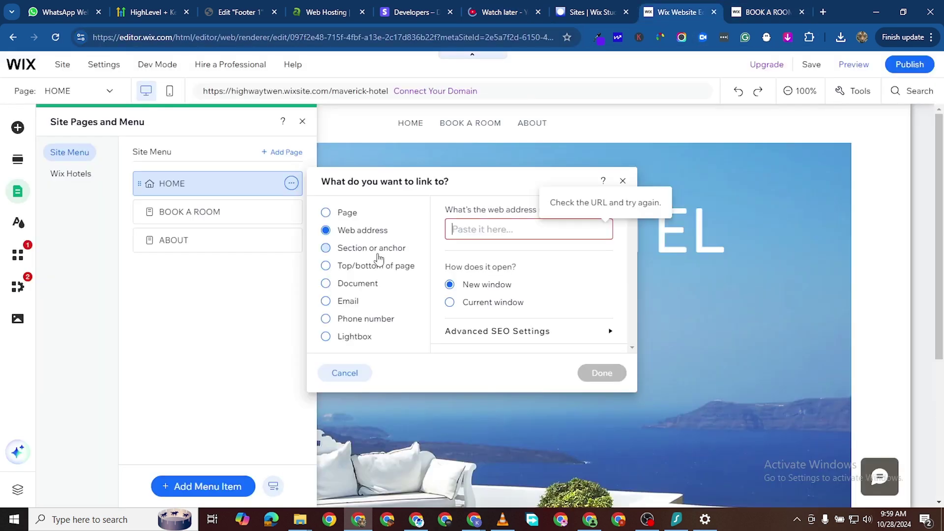
pyautogui.rightClick(460, 227)
pyautogui.click(514, 341)
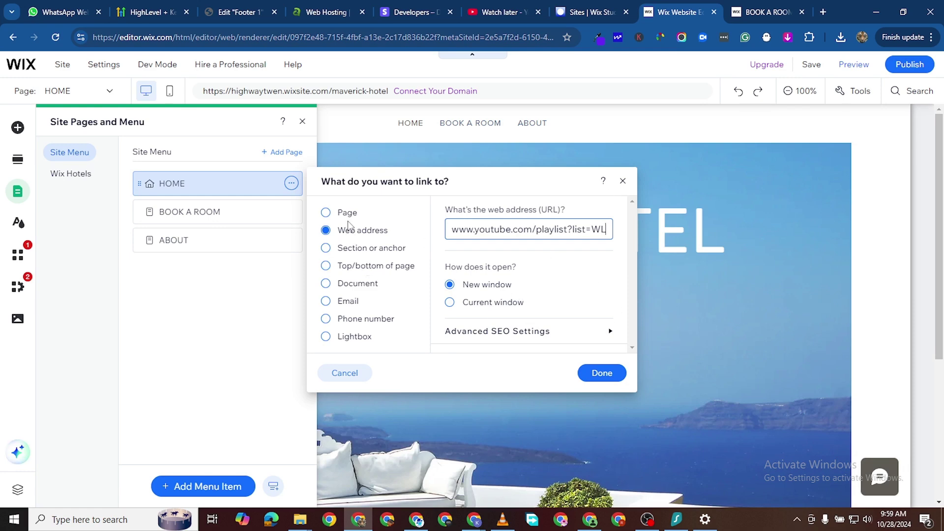
pyautogui.click(600, 372)
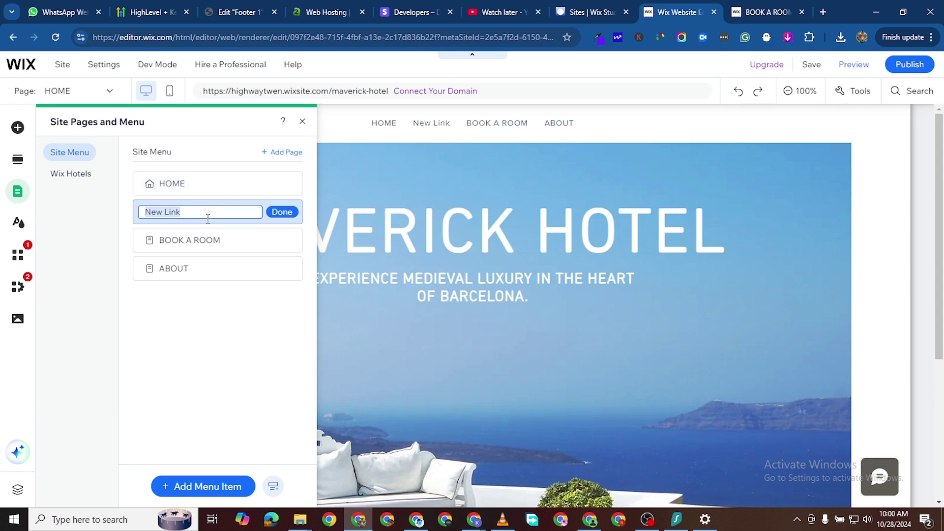
# Step: Name the new menu link YOUTUBE and move it below ABOUT as the last menu item
pyautogui.write('YOUTUBE')
pyautogui.click(282, 211)
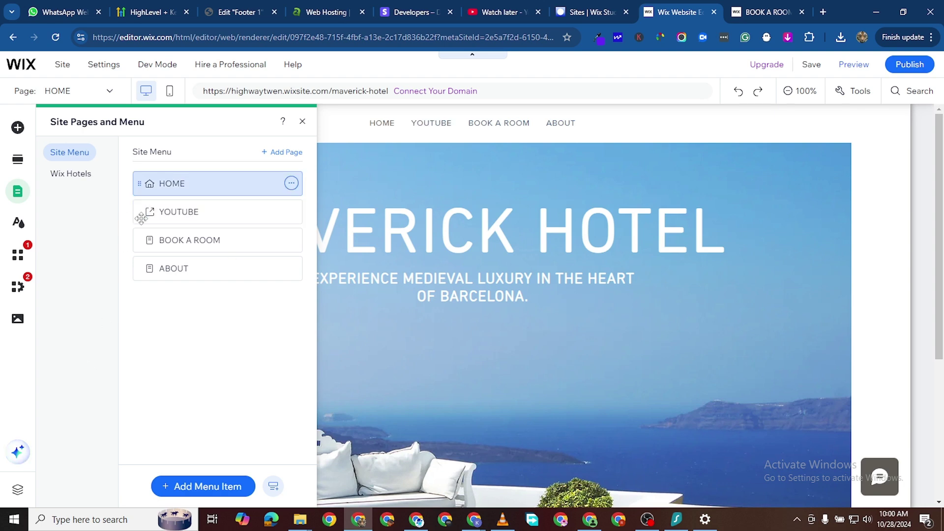
pyautogui.moveTo(141, 213); pyautogui.dragTo(162, 271)
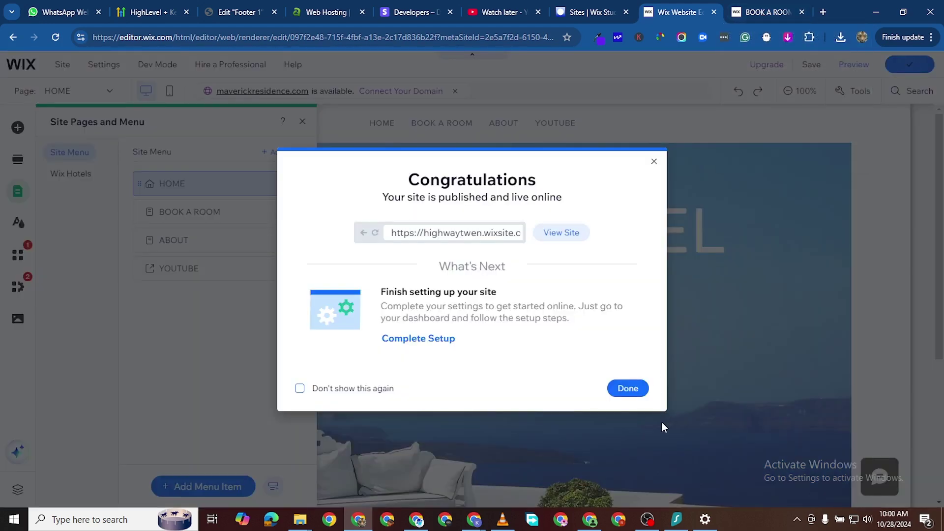
# Step: Publish the menu changes, reload the live site and test its YOUTUBE menu link
pyautogui.click(627, 388)
pyautogui.click(767, 12)
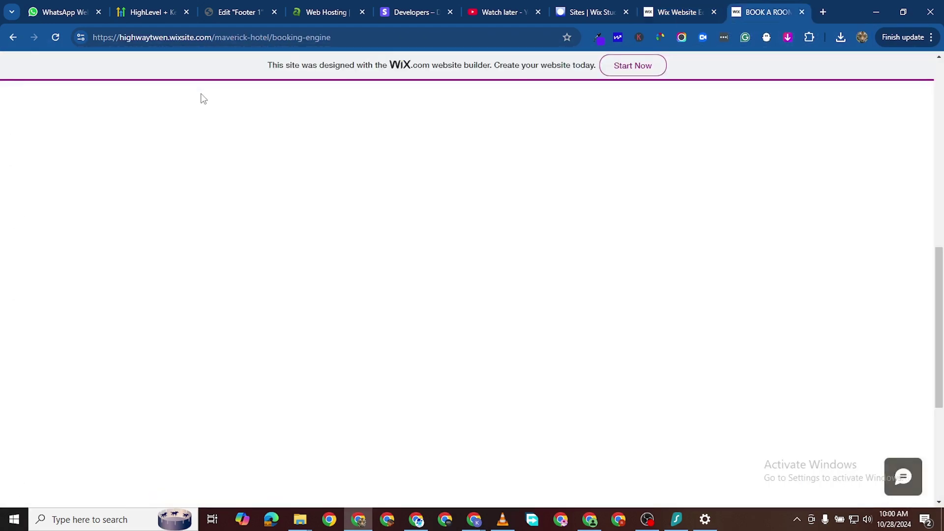
pyautogui.click(58, 37)
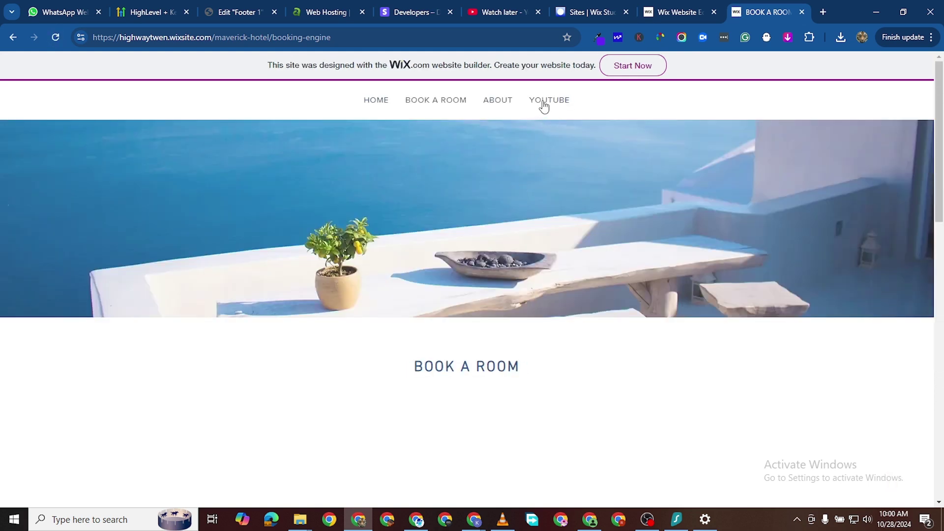
pyautogui.click(552, 101)
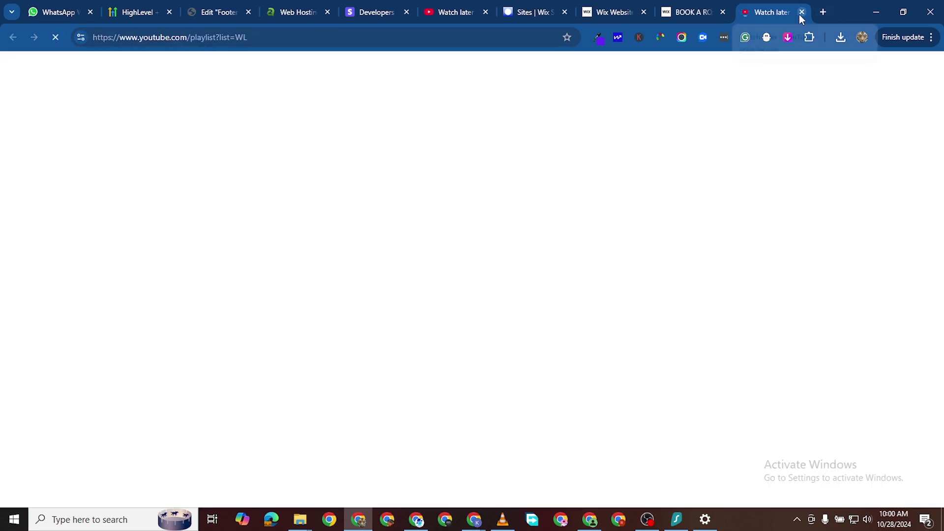
pyautogui.hotkey('ctrl', 'w')
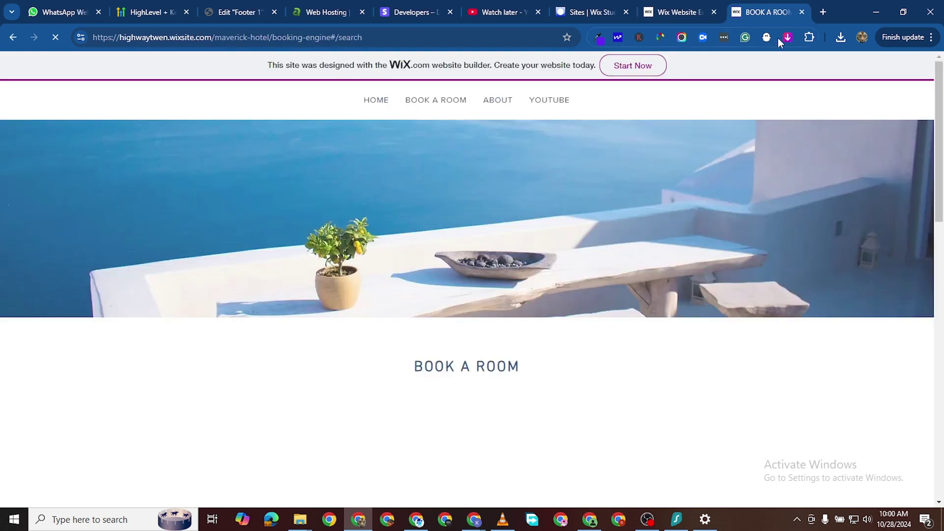
# Step: Return to the site editor, close the site pages management and review the homepage down to the footer
pyautogui.hotkey('ctrl', 'shift', 'Tab')
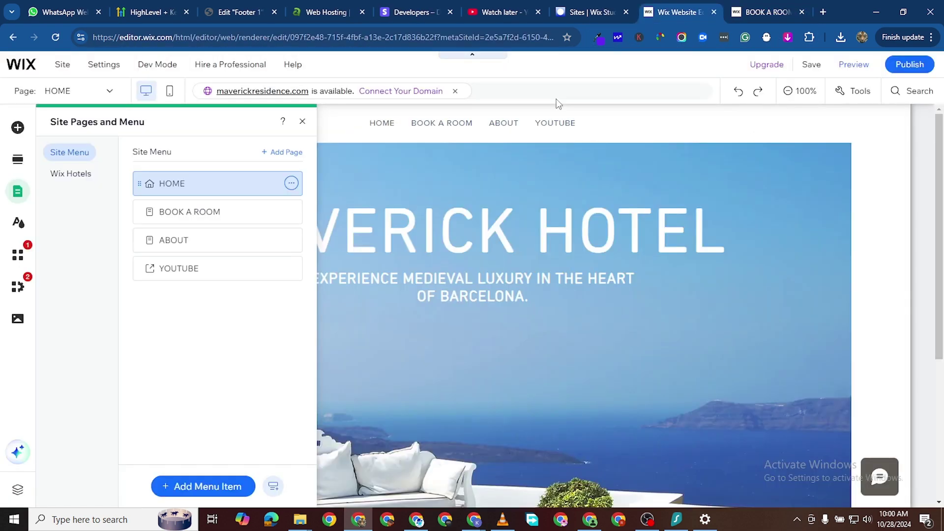
pyautogui.click(302, 121)
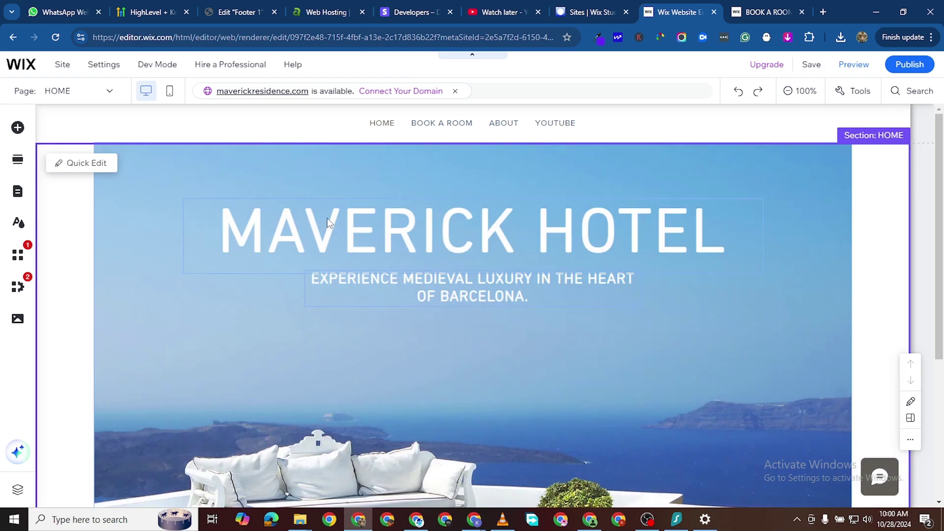
pyautogui.scroll(-5, 375, 379)
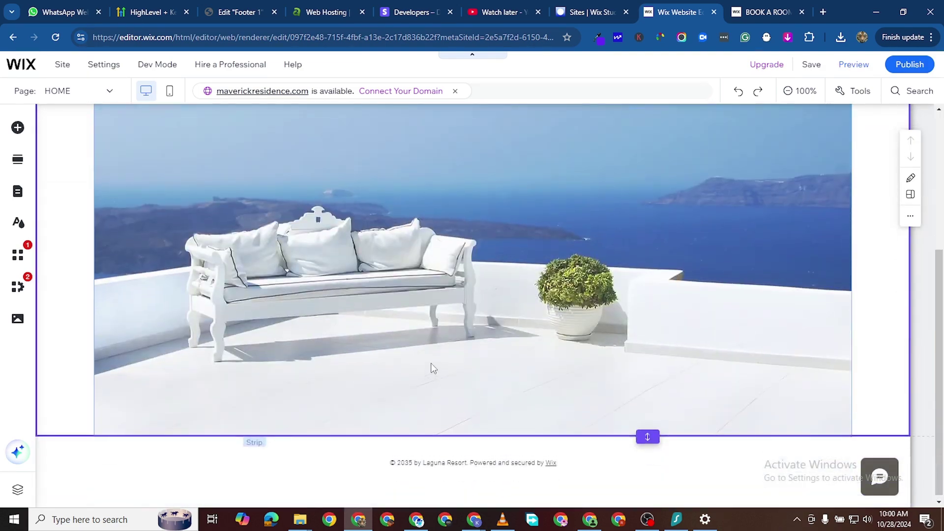
# Step: Upload the Pexels photo of the twin-bed hotel room from Downloads as a background image option for the homepage hero strip
pyautogui.scroll(5, 431, 364)
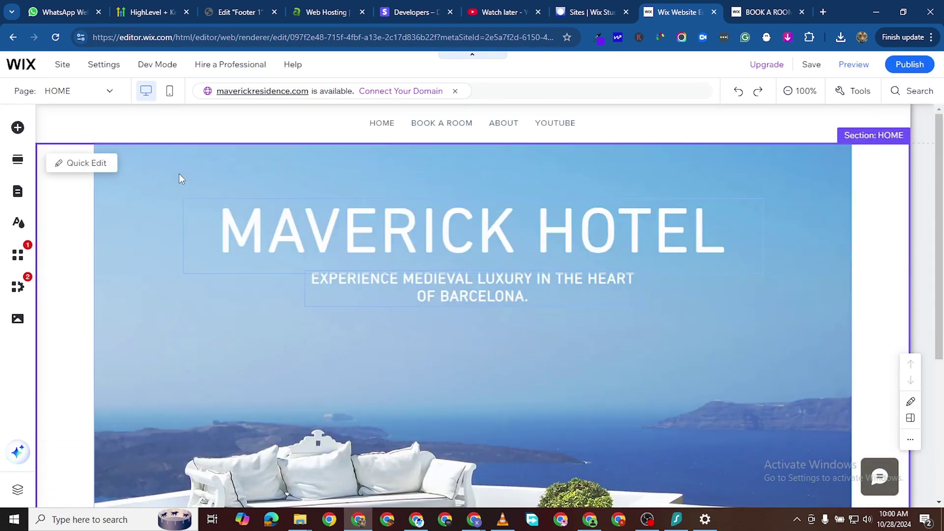
pyautogui.click(318, 180)
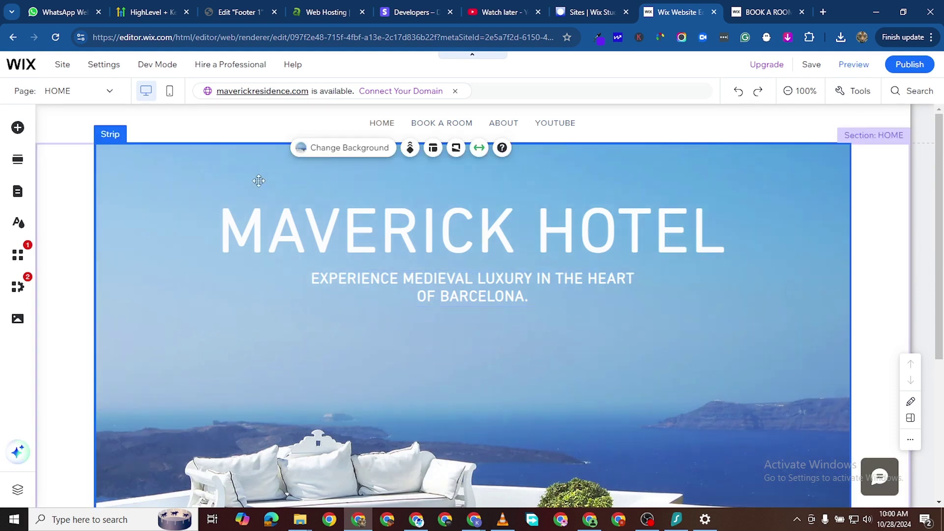
pyautogui.click(347, 152)
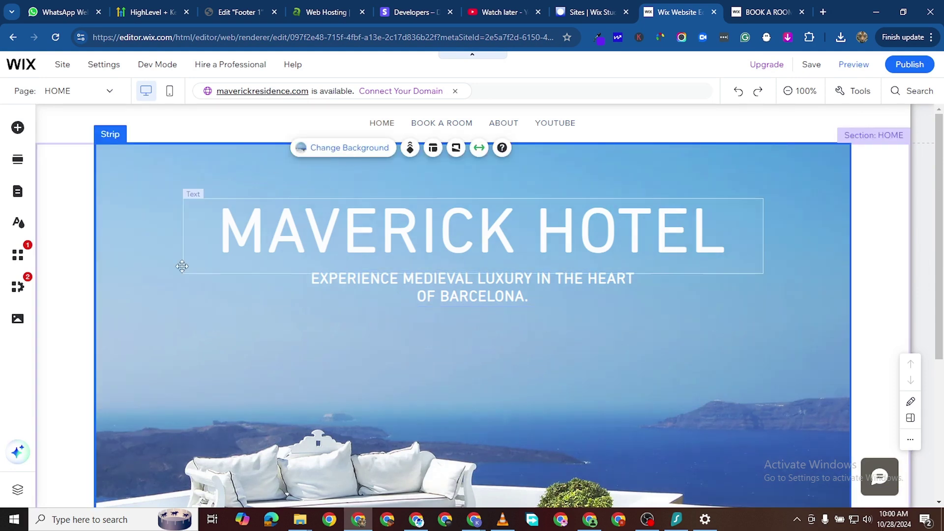
pyautogui.scroll(-3, 799, 363)
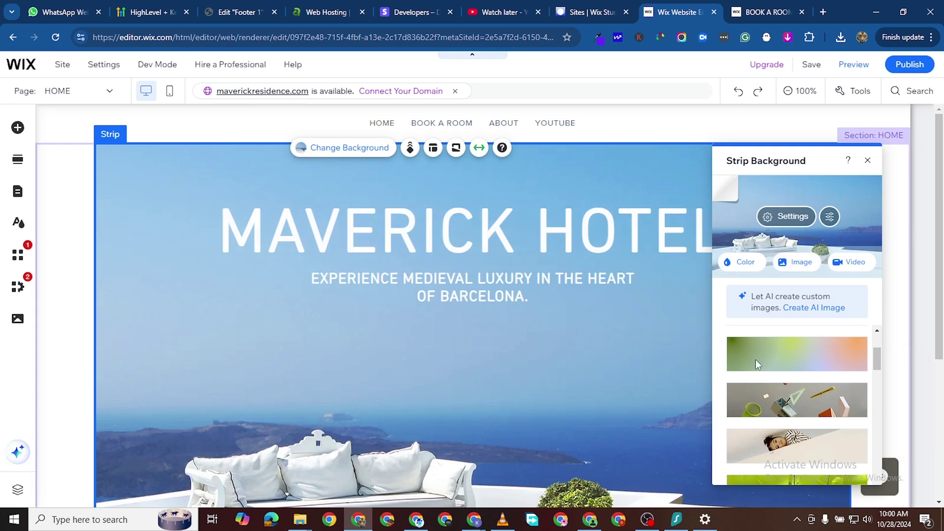
pyautogui.click(790, 265)
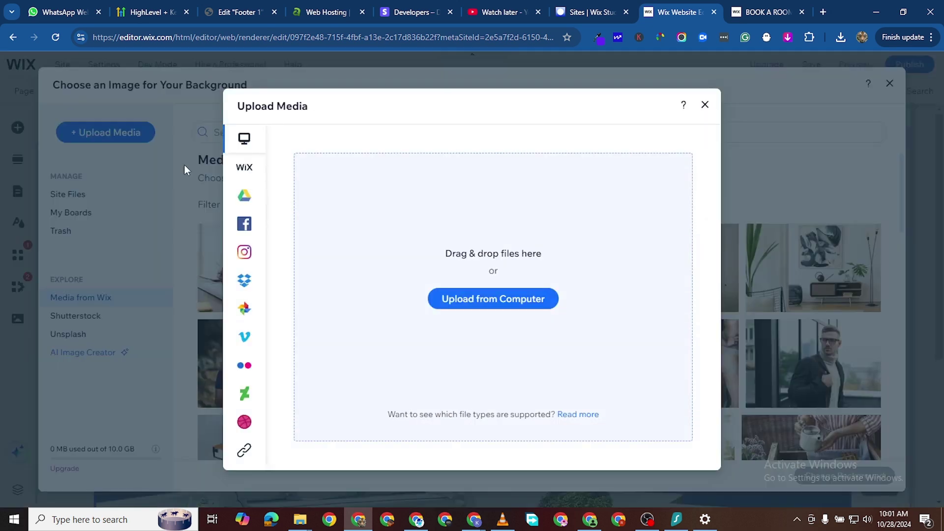
pyautogui.click(489, 305)
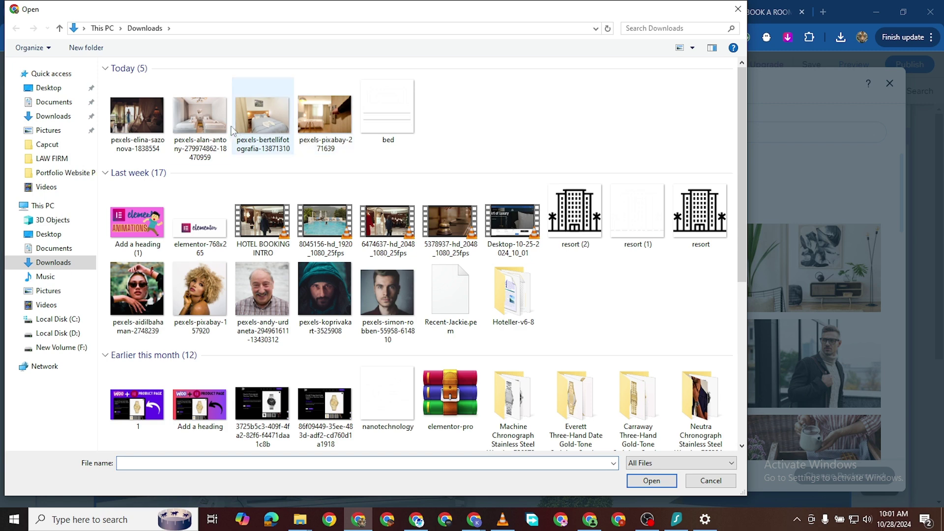
pyautogui.click(209, 108)
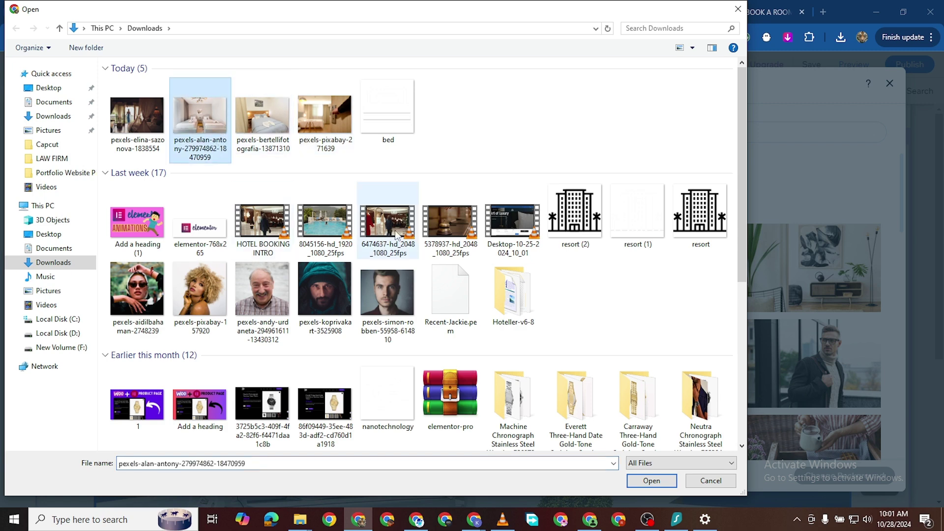
pyautogui.click(649, 480)
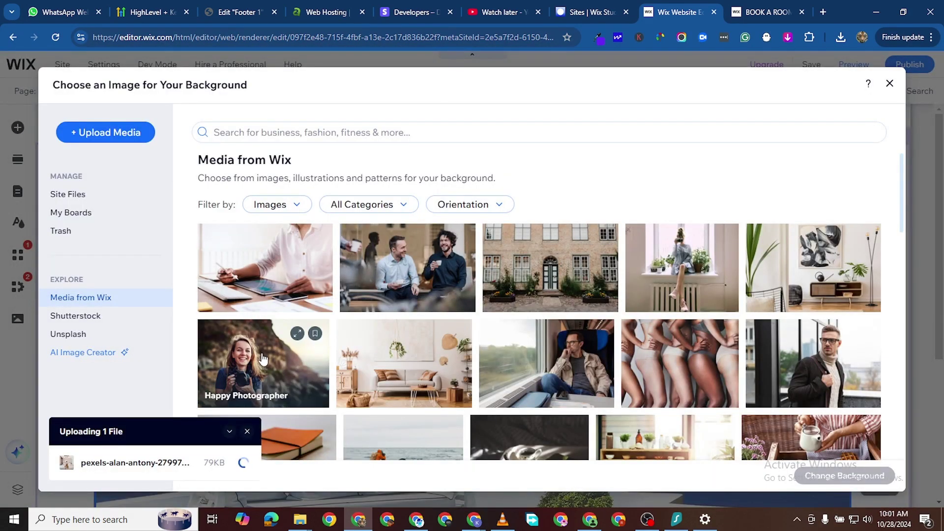
pyautogui.scroll(-1, 393, 325)
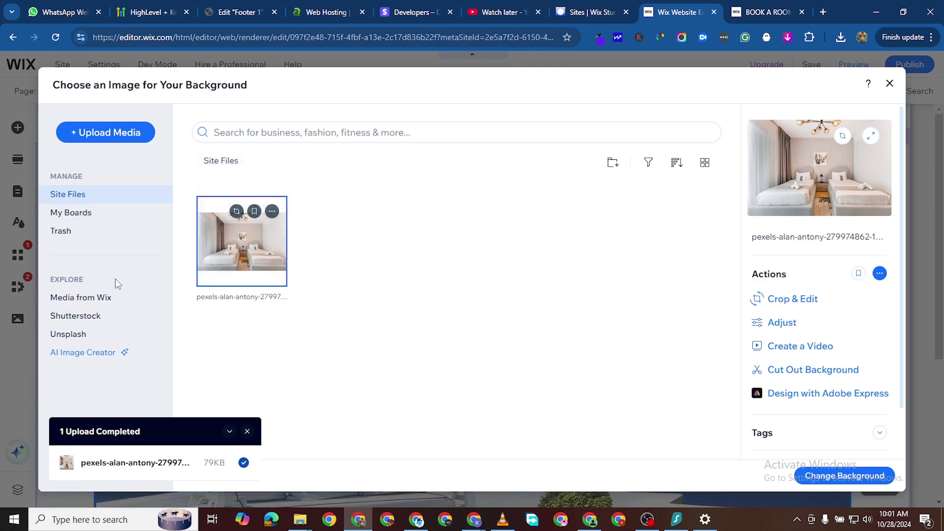
# Step: Browse the Media from Wix, Shutterstock and Unsplash collections for possible background images
pyautogui.click(97, 299)
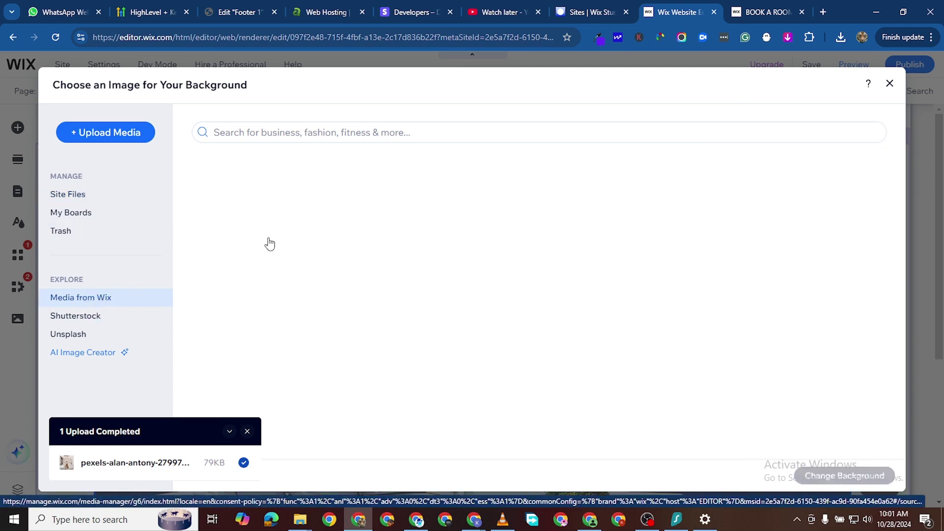
pyautogui.scroll(-5, 419, 246)
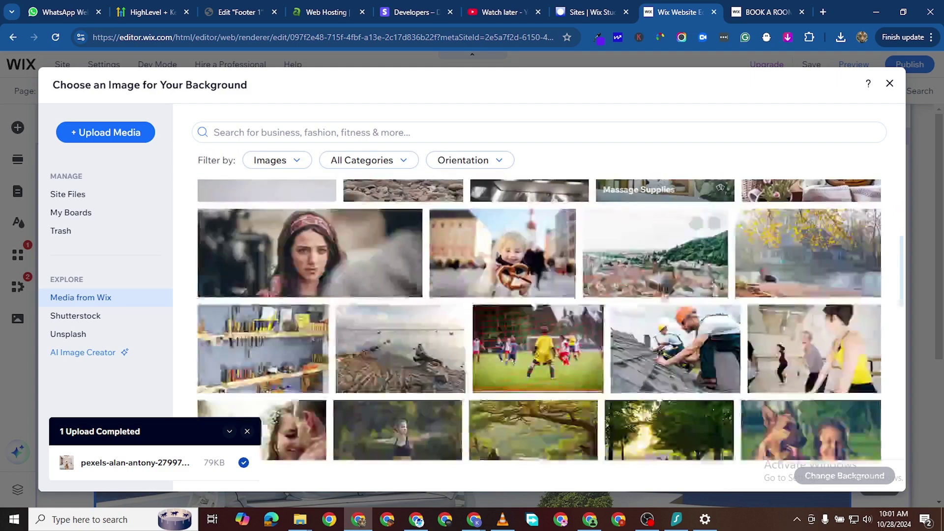
pyautogui.scroll(-10, 244, 315)
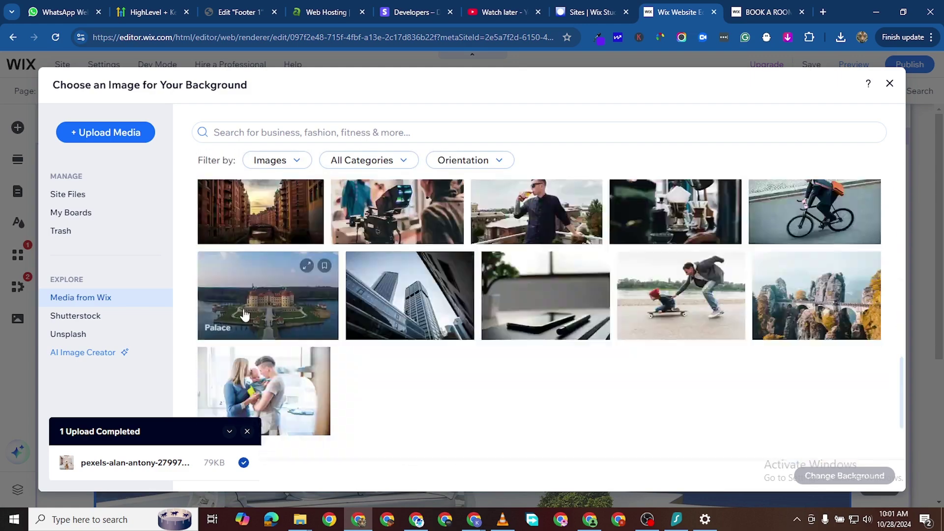
pyautogui.click(93, 317)
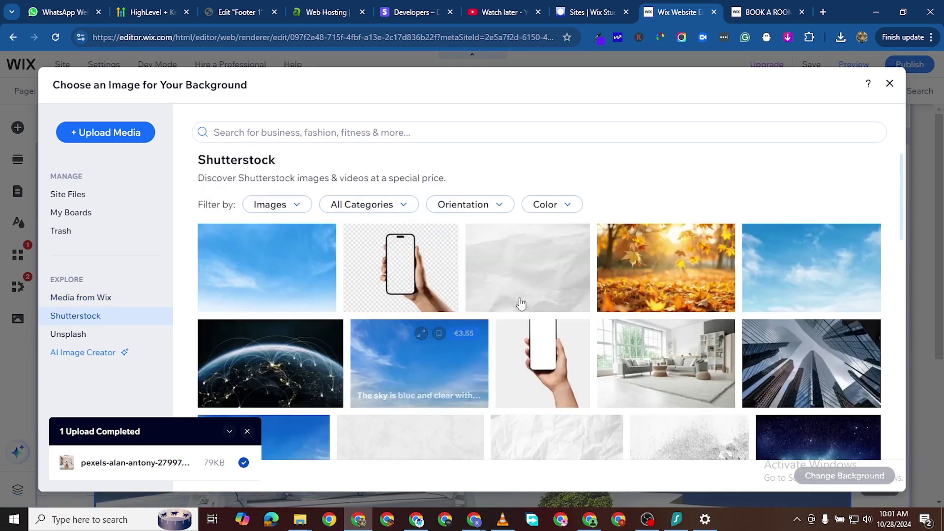
pyautogui.scroll(-2, 712, 321)
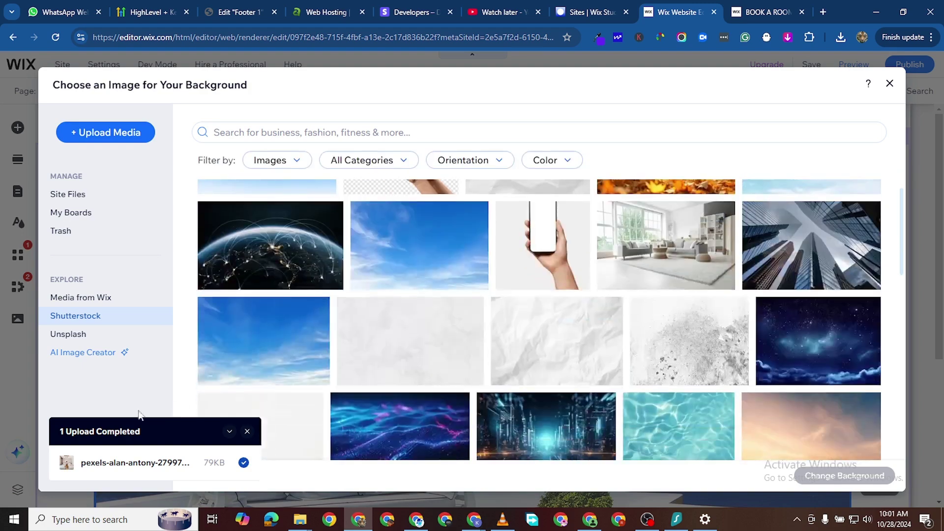
pyautogui.click(68, 339)
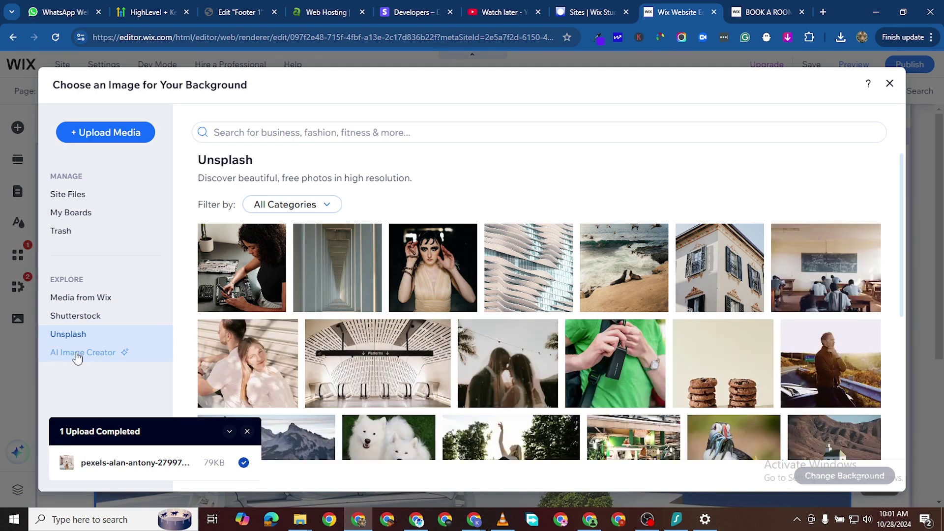
# Step: Generate an image with the AI Image Creator using the prompt GENERATE THE PICTURE OF A FIVE STAR HOTEL
pyautogui.click(77, 354)
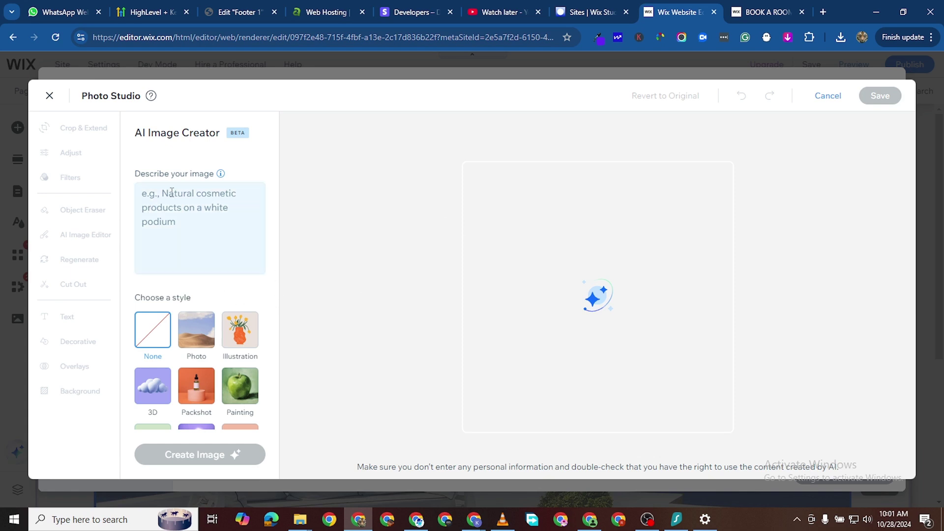
pyautogui.click(186, 199)
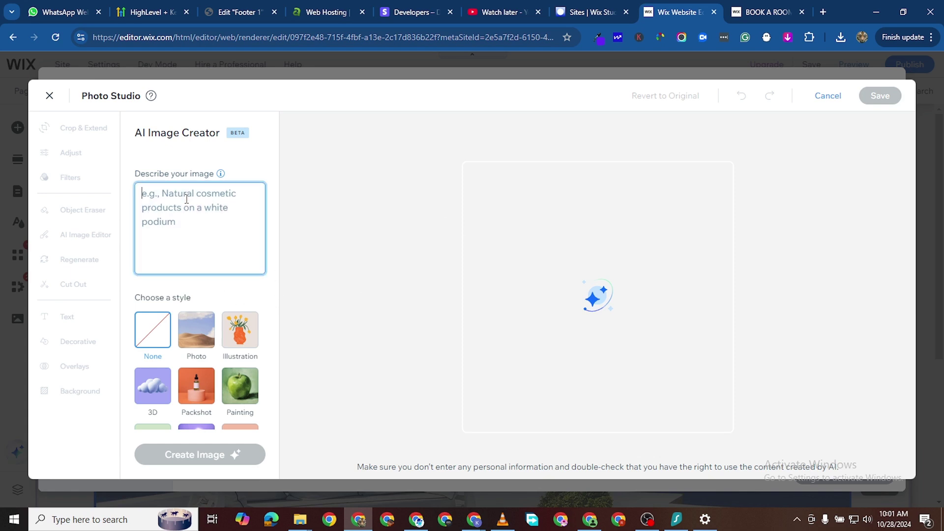
pyautogui.write('GEN')
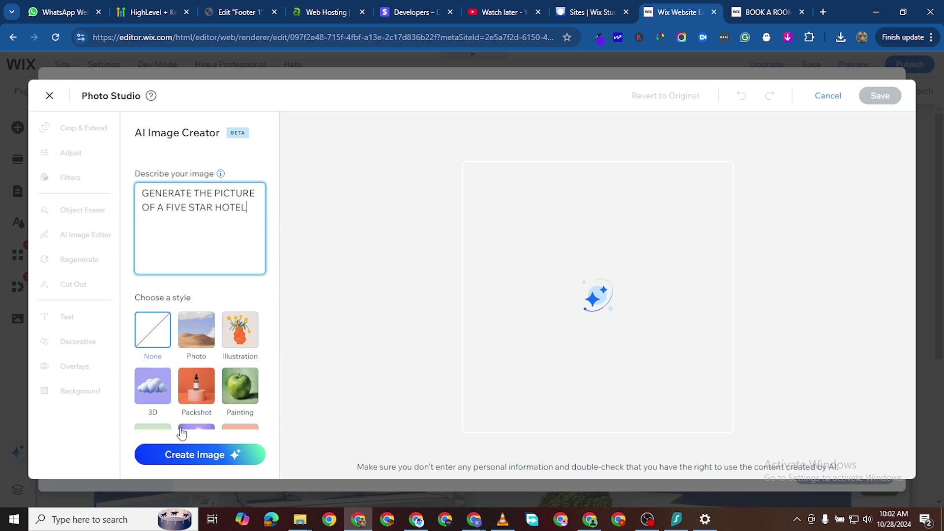
pyautogui.click(204, 454)
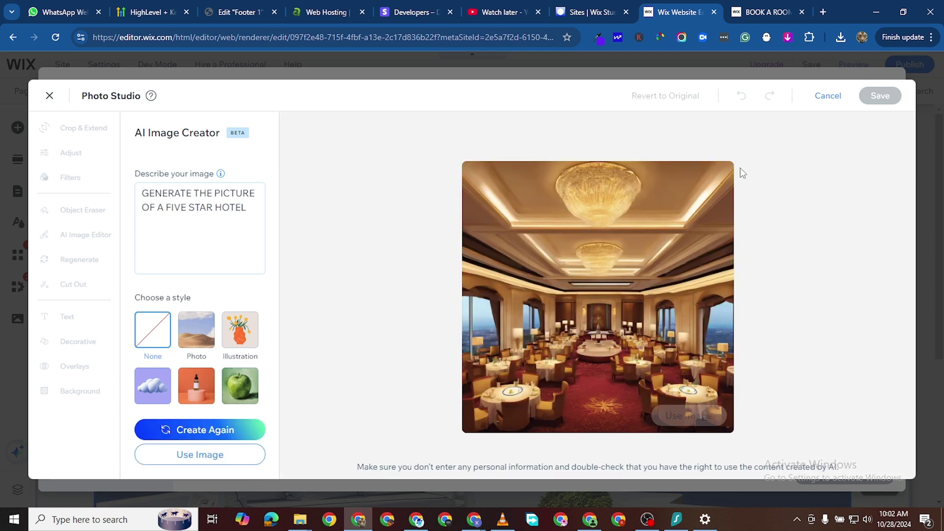
# Step: Use the generated hotel image, crop it to the 9:16 ratio and save it to the site files
pyautogui.moveTo(613, 254)
pyautogui.click(670, 415)
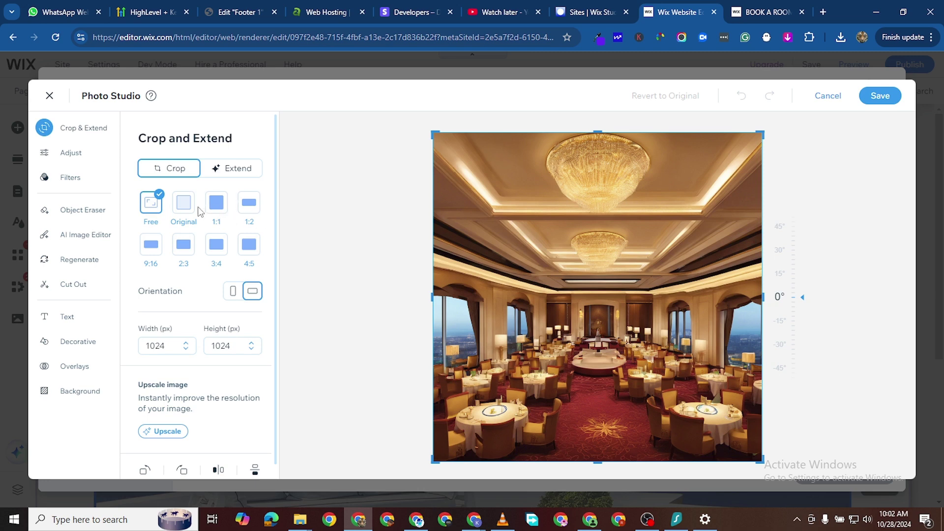
pyautogui.click(151, 245)
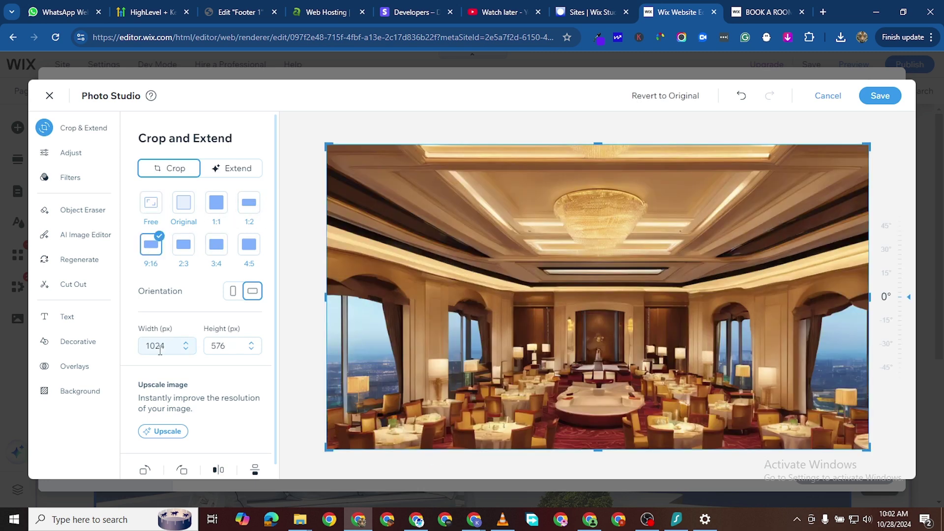
pyautogui.click(879, 95)
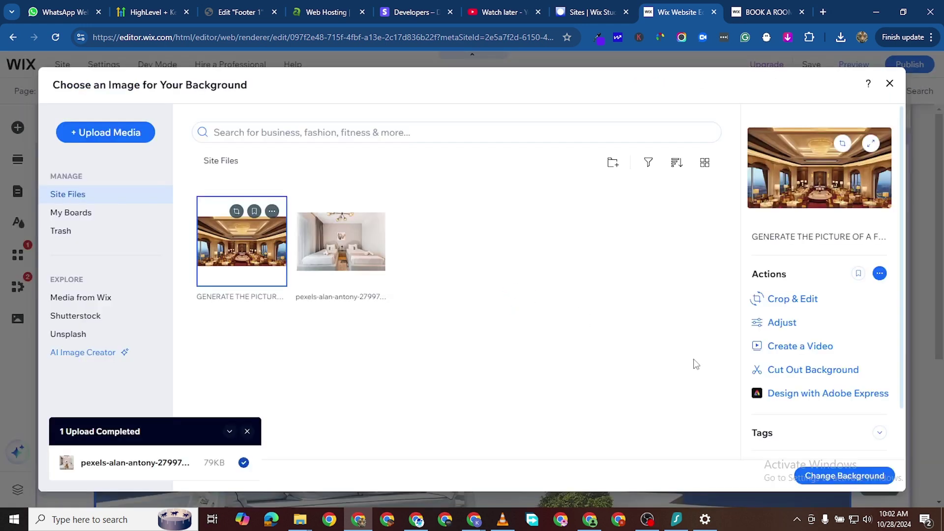
# Step: Apply the generated hotel image as the hero strip's background, close the background settings and check the homepage
pyautogui.click(845, 476)
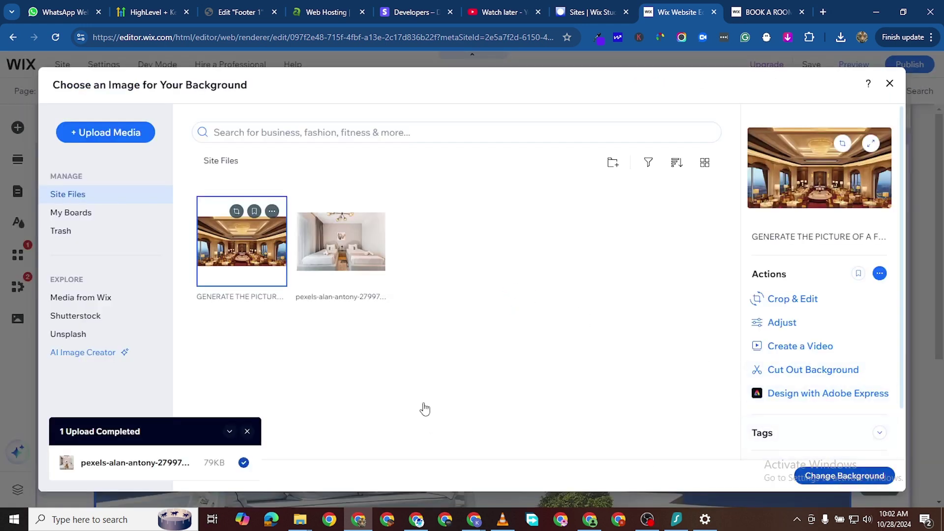
pyautogui.scroll(-6, 480, 320)
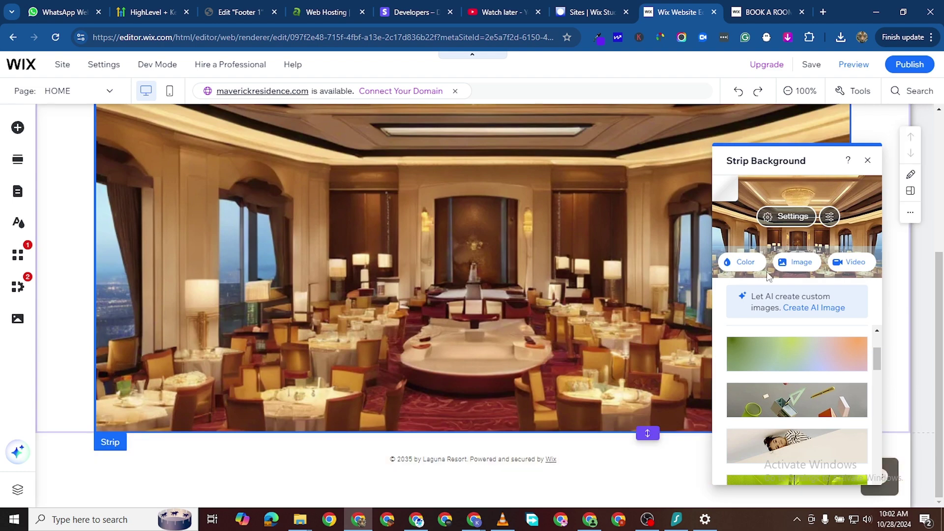
pyautogui.click(873, 160)
pyautogui.scroll(5, 491, 305)
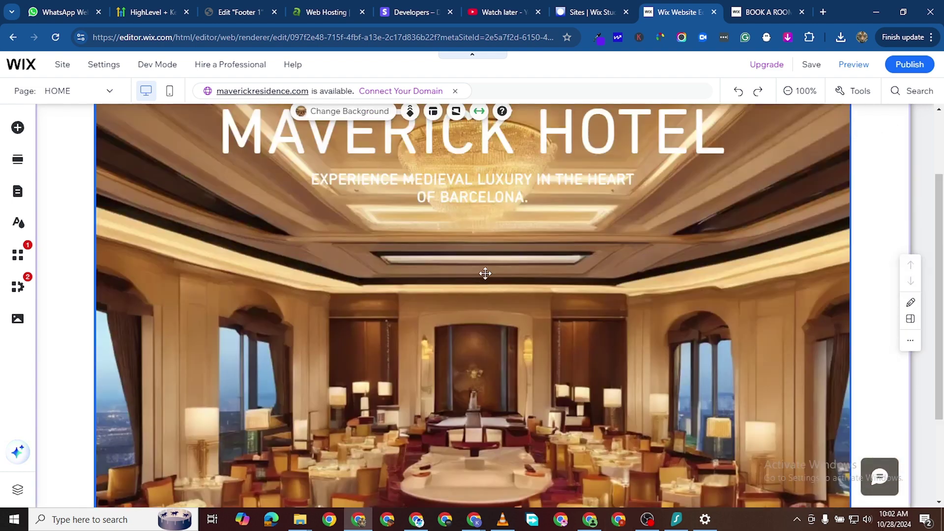
pyautogui.scroll(-5, 305, 257)
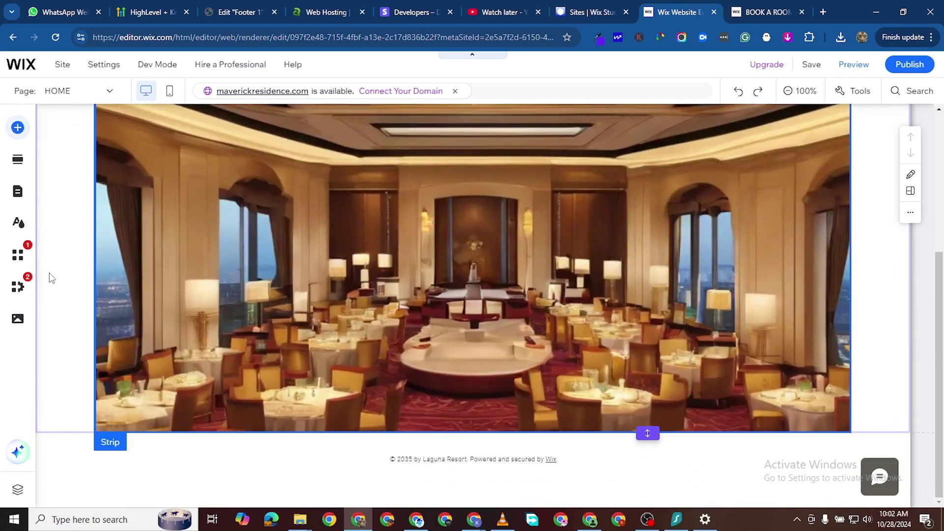
# Step: Add the Empower Growth design from the Welcome sections to the homepage, placing it below the hero strip
pyautogui.click(18, 127)
pyautogui.click(62, 167)
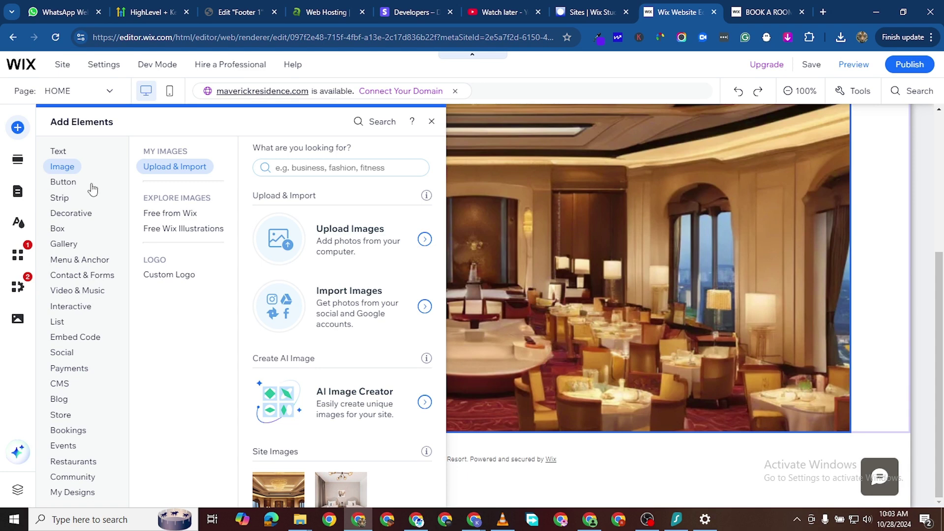
pyautogui.click(18, 159)
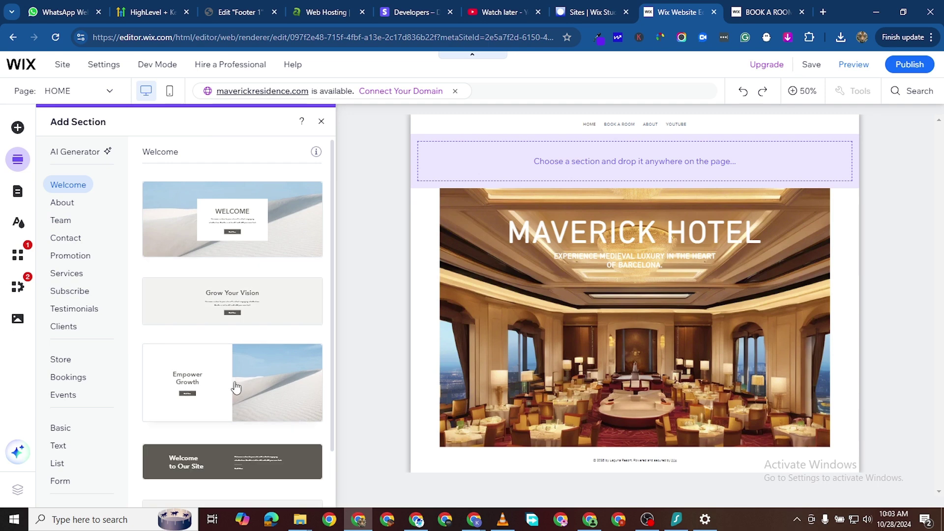
pyautogui.moveTo(238, 389); pyautogui.dragTo(627, 421)
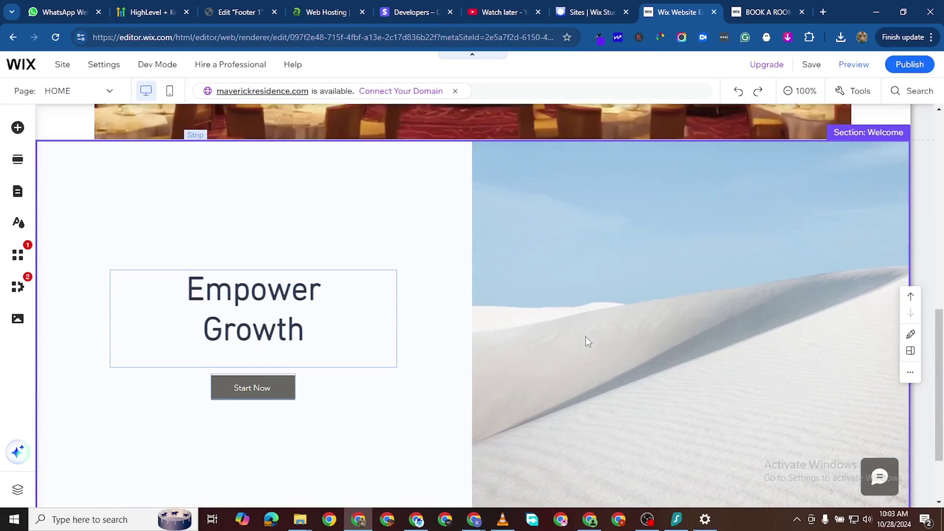
pyautogui.moveTo(485, 120)
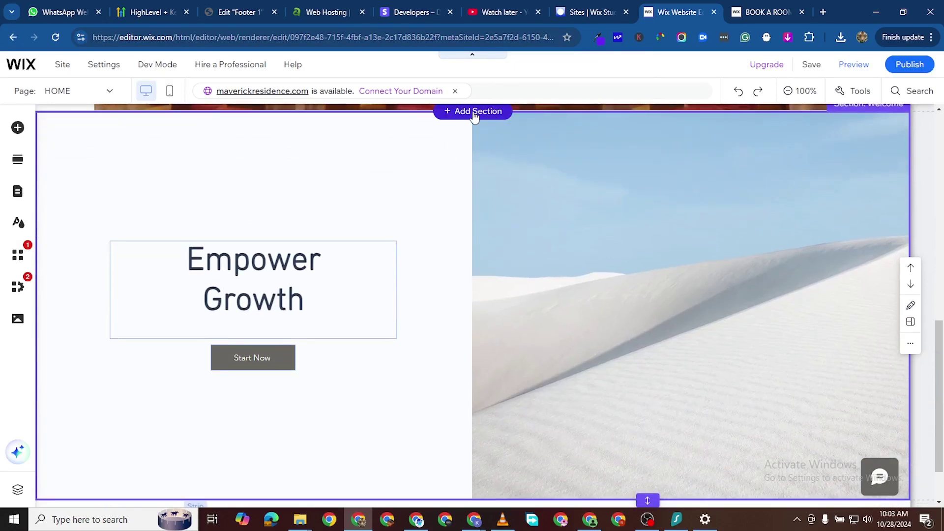
pyautogui.click(474, 112)
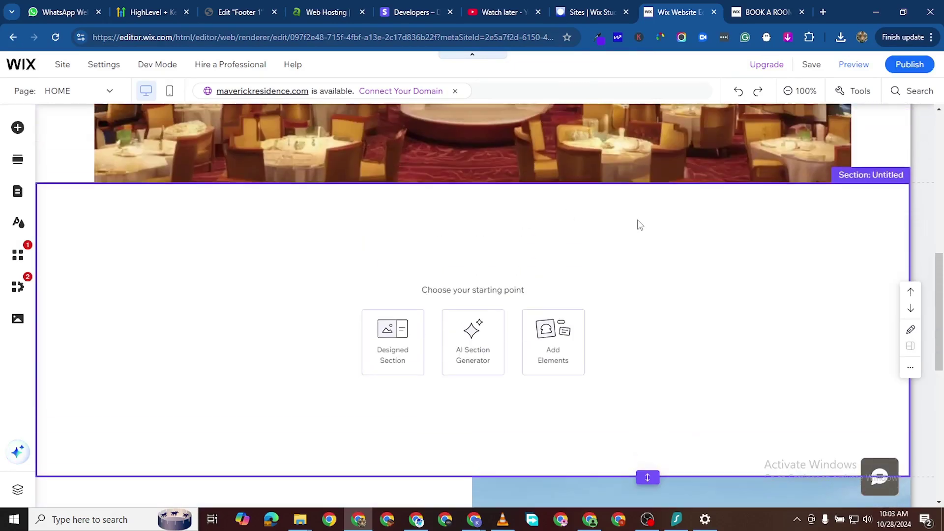
pyautogui.scroll(1, 639, 224)
pyautogui.rightClick(671, 334)
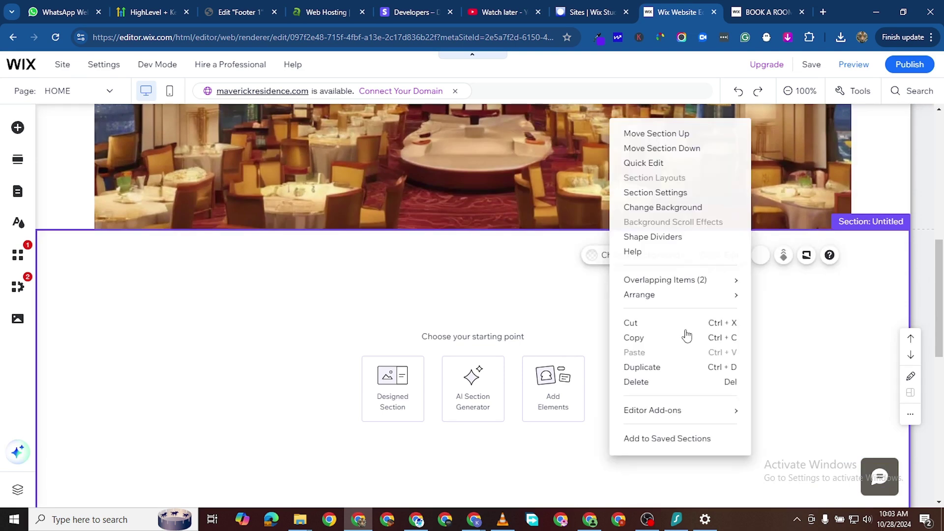
pyautogui.click(637, 382)
pyautogui.scroll(-2, 639, 344)
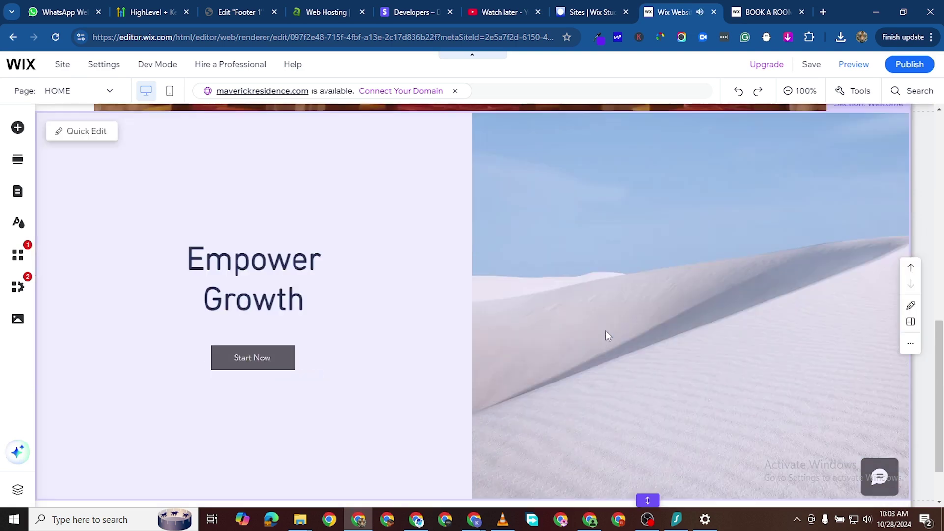
pyautogui.click(629, 199)
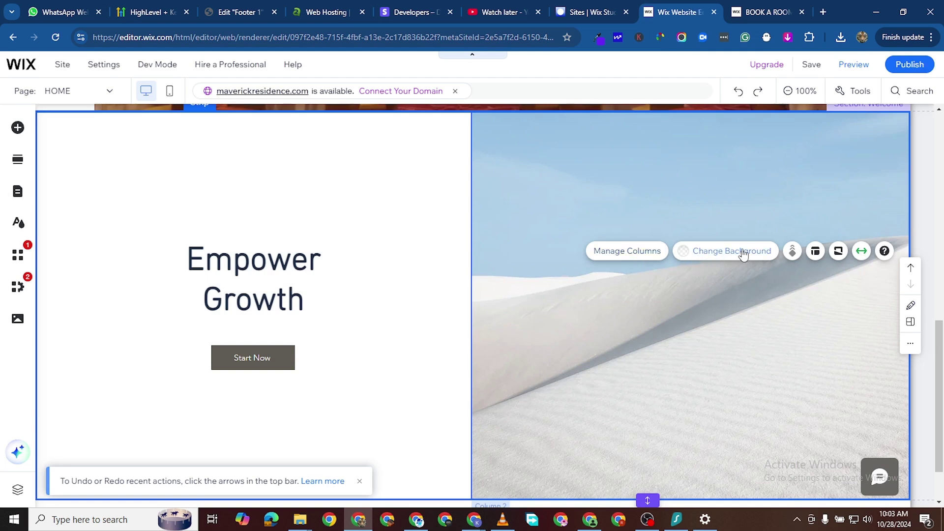
pyautogui.click(683, 251)
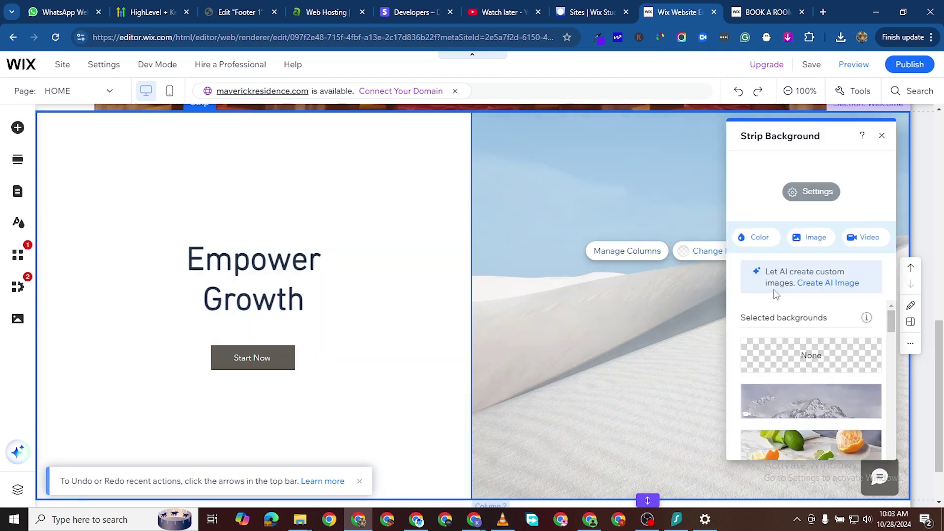
pyautogui.click(804, 240)
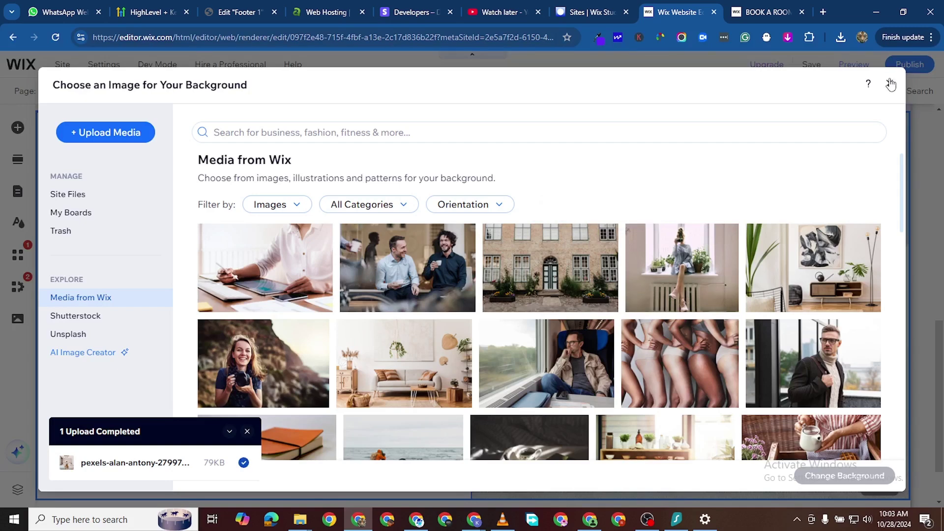
pyautogui.click(890, 83)
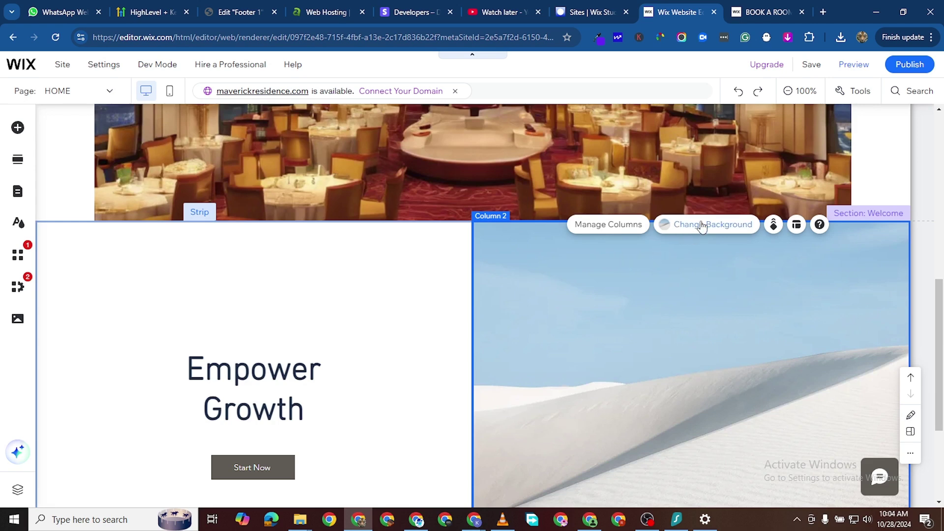
# Step: Set the Welcome section's Column 2 background to the uploaded pexels-alan-antony bedroom image from the site files
pyautogui.click(702, 226)
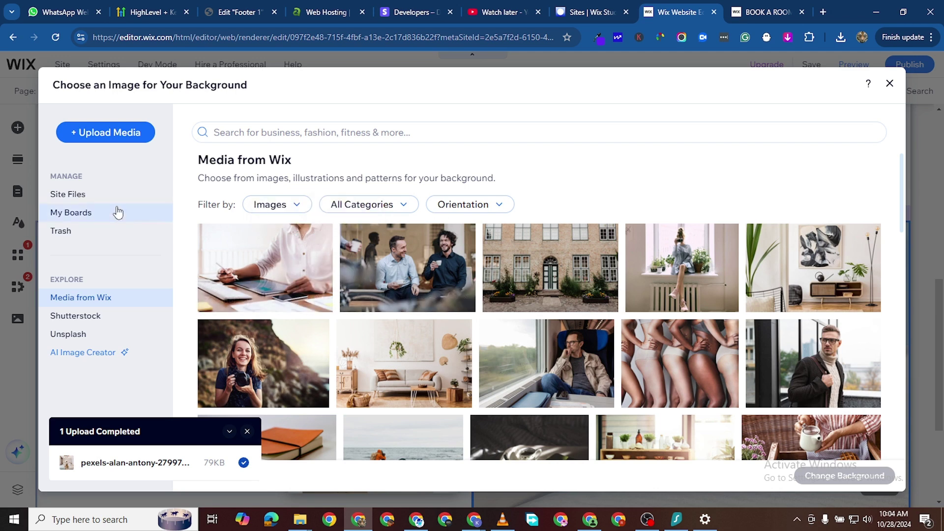
pyautogui.click(87, 195)
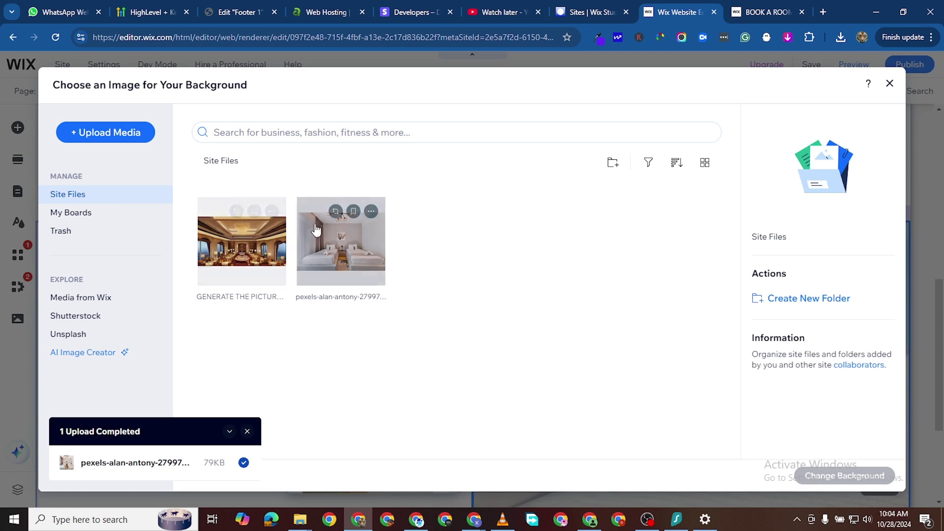
pyautogui.click(341, 241)
pyautogui.click(825, 476)
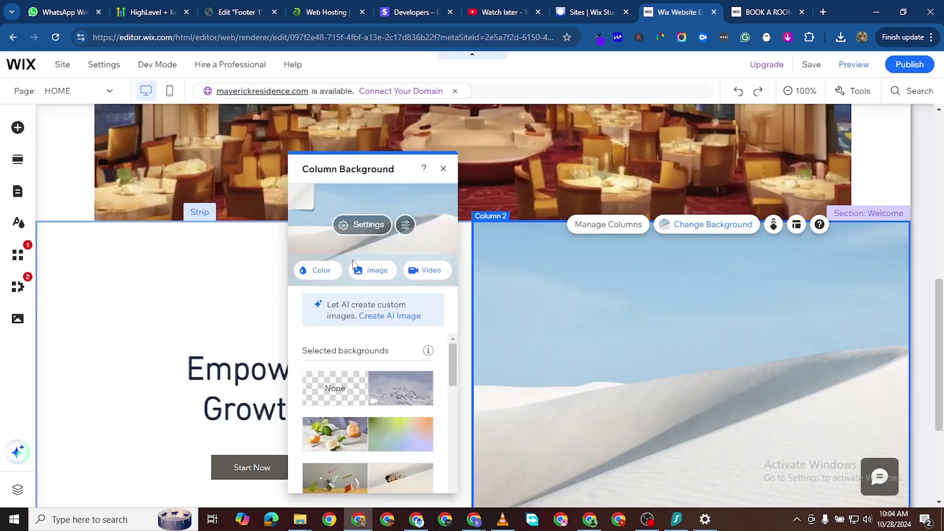
pyautogui.scroll(-1, 260, 203)
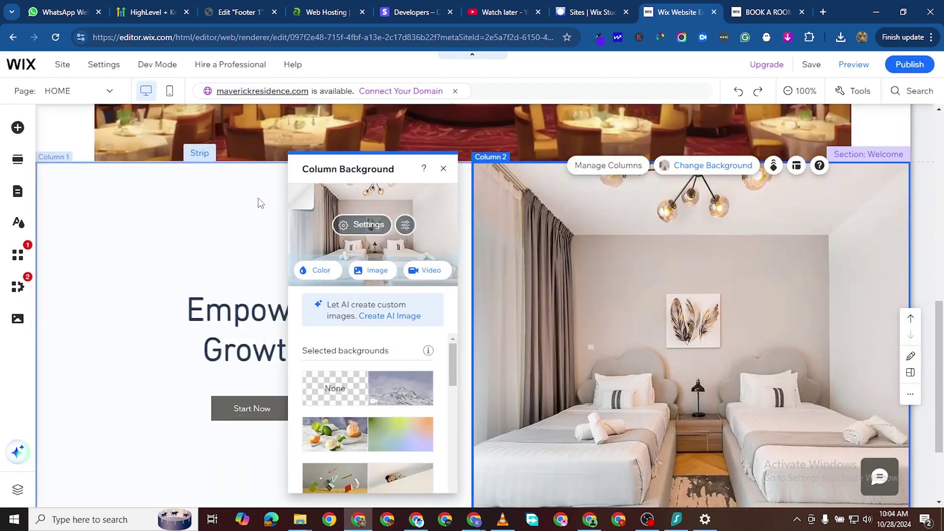
pyautogui.click(219, 248)
# Step: Replace the Welcome section's heading text "Empower Growth" with STAY IN STYLE
pyautogui.scroll(-2, 248, 283)
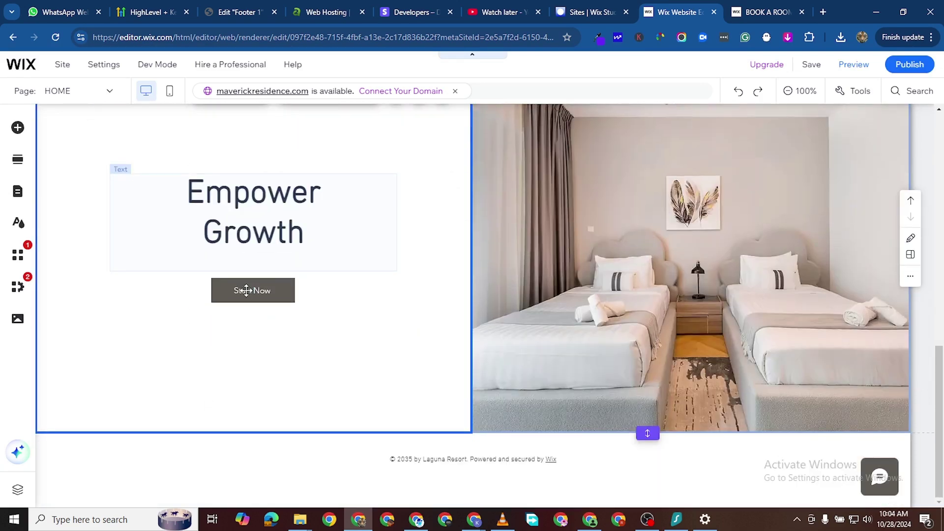
pyautogui.click(317, 221)
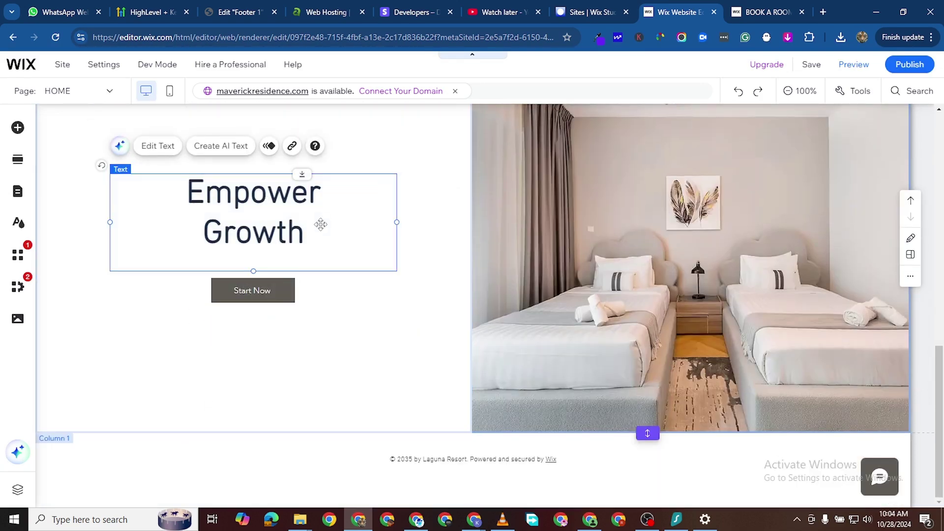
pyautogui.doubleClick(305, 206)
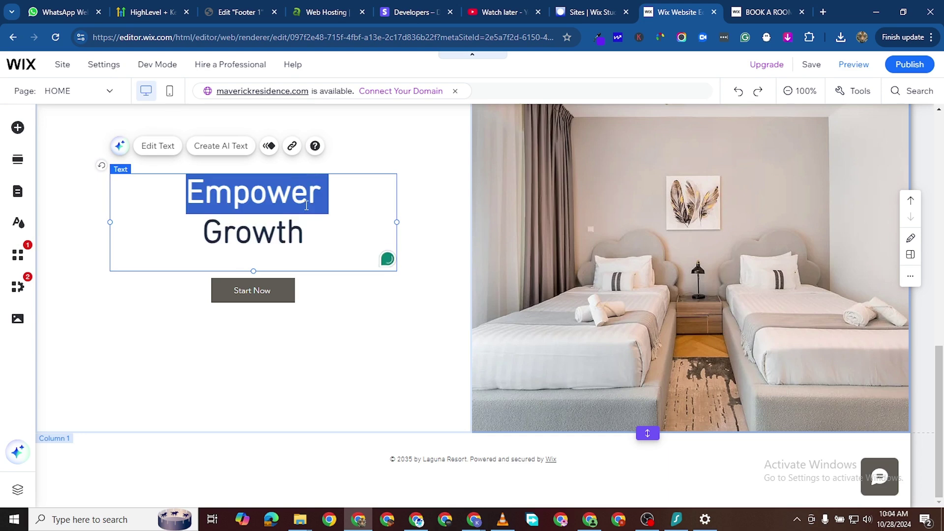
pyautogui.write('sTAY')
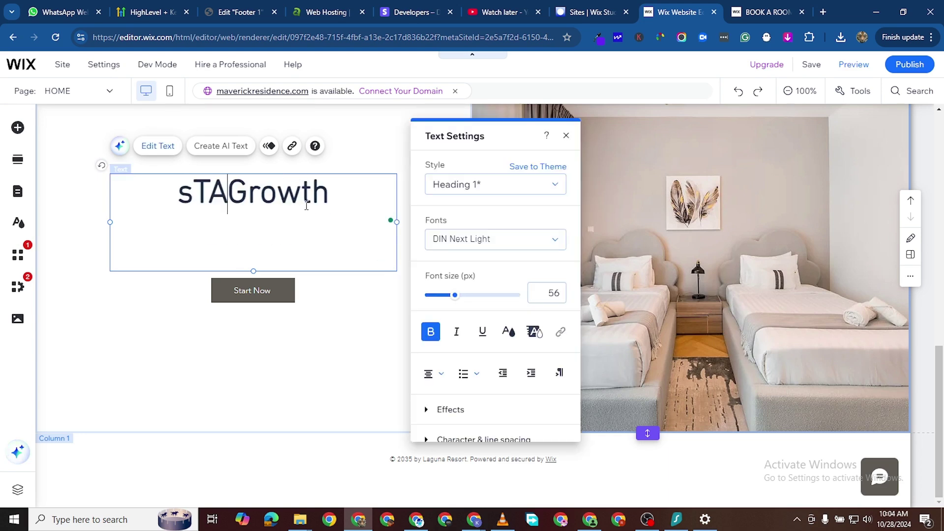
pyautogui.press('BackSpace')
pyautogui.press('BackSpace')
pyautogui.press('BackSpace')
pyautogui.press('BackSpace')
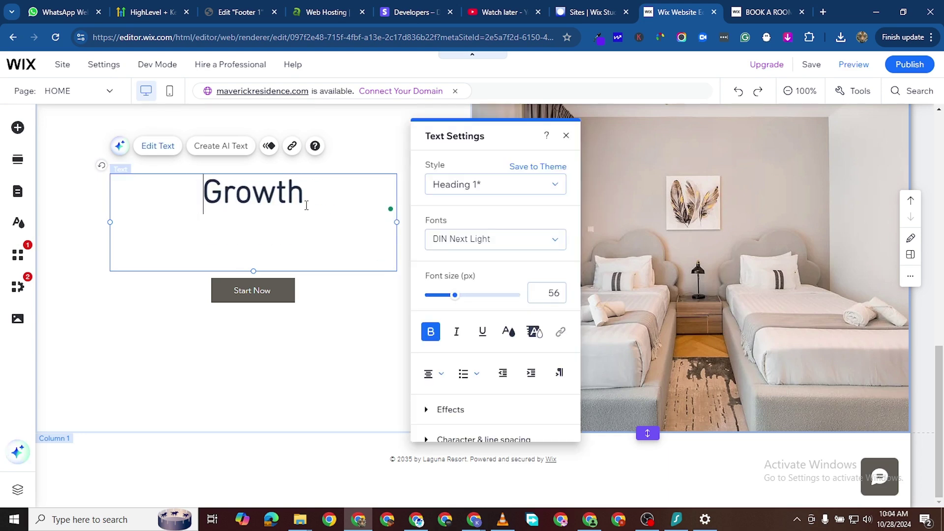
pyautogui.write('st')
pyautogui.press('BackSpace')
pyautogui.press('BackSpace')
pyautogui.write('STAY')
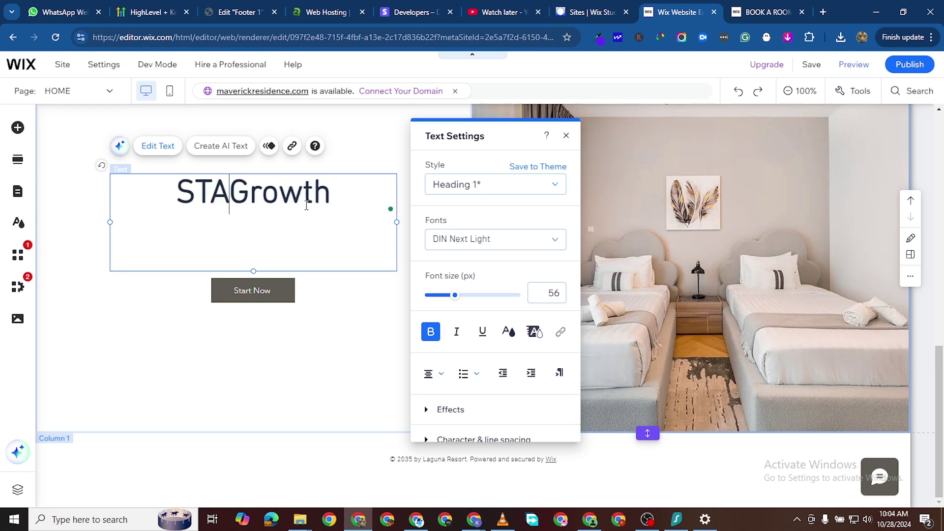
pyautogui.write(' IN STY')
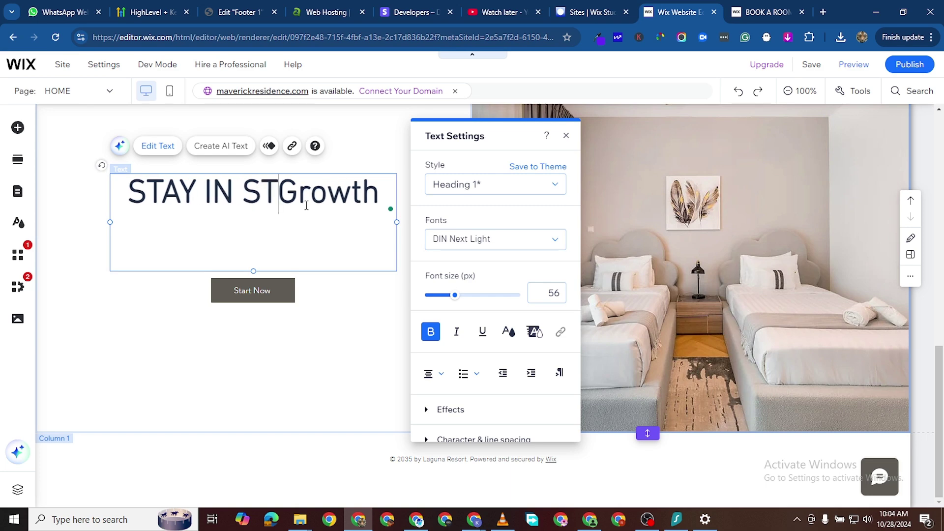
pyautogui.write('LE')
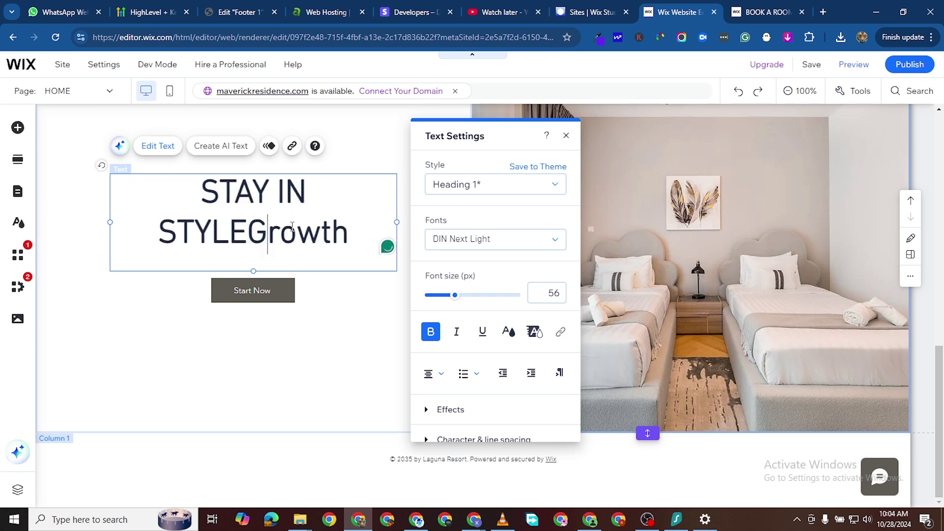
pyautogui.press('BackSpace')
pyautogui.press('BackSpace')
pyautogui.press('BackSpace')
pyautogui.press('BackSpace')
pyautogui.press('BackSpace')
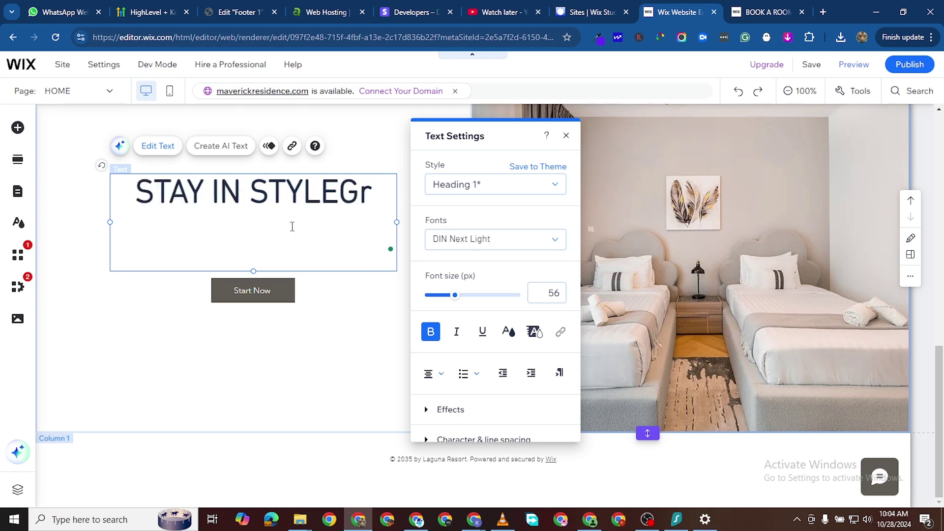
pyautogui.press('BackSpace')
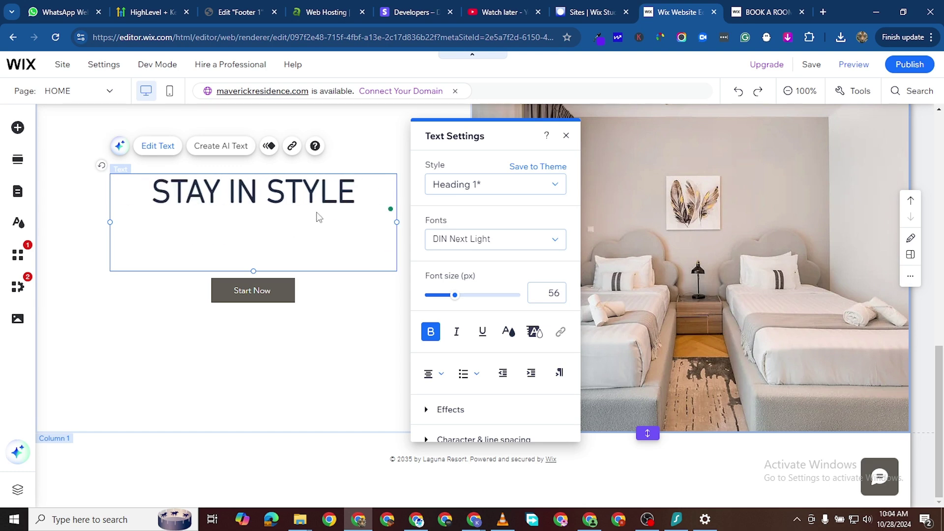
# Step: Set the STAY IN STYLE heading's font size to 102 px and make it bold italic, then check the homepage
pyautogui.tripleClick(344, 206)
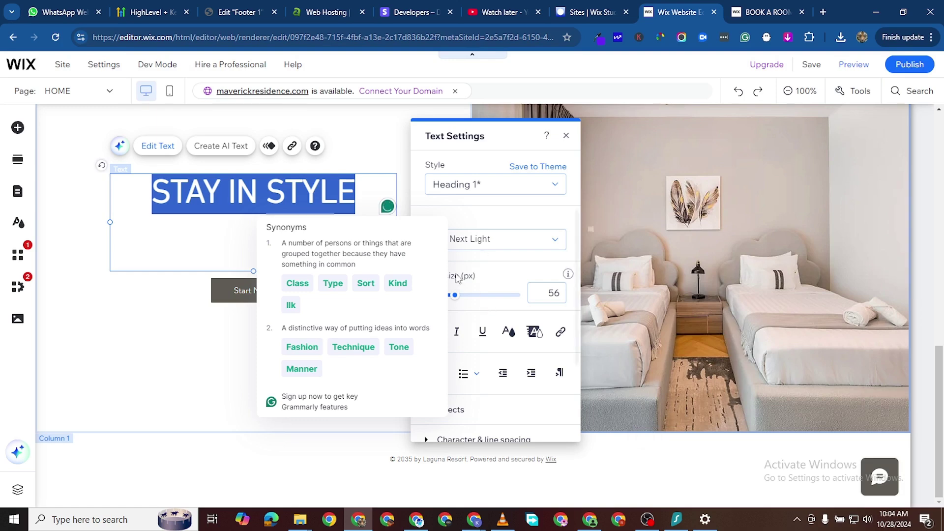
pyautogui.moveTo(453, 295); pyautogui.dragTo(479, 297)
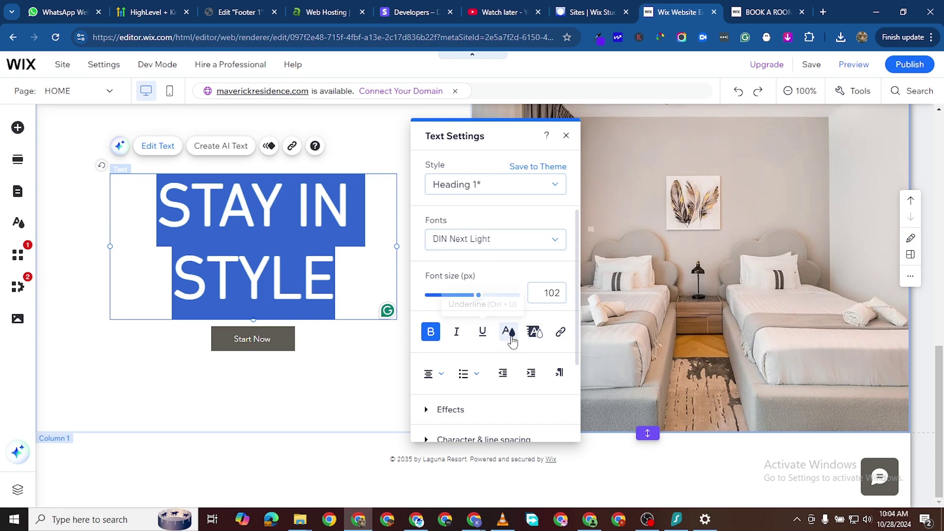
pyautogui.click(457, 334)
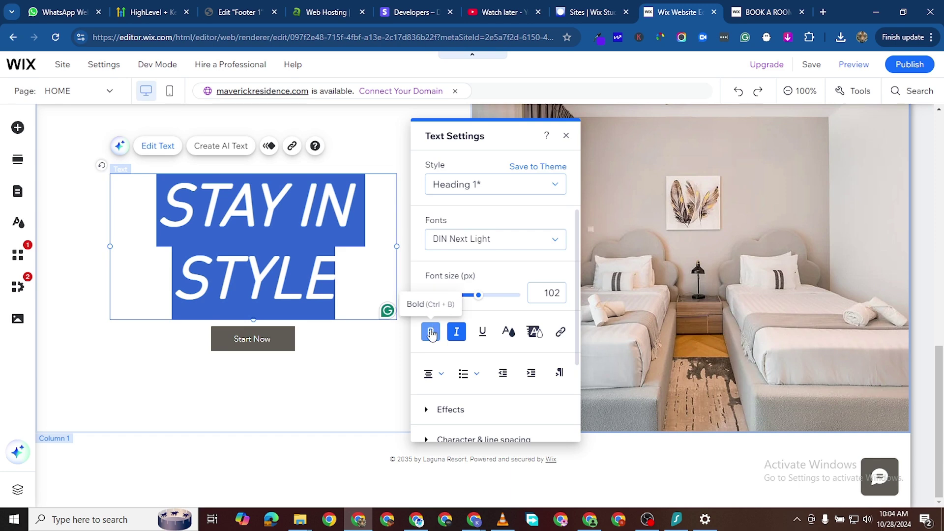
pyautogui.click(431, 332)
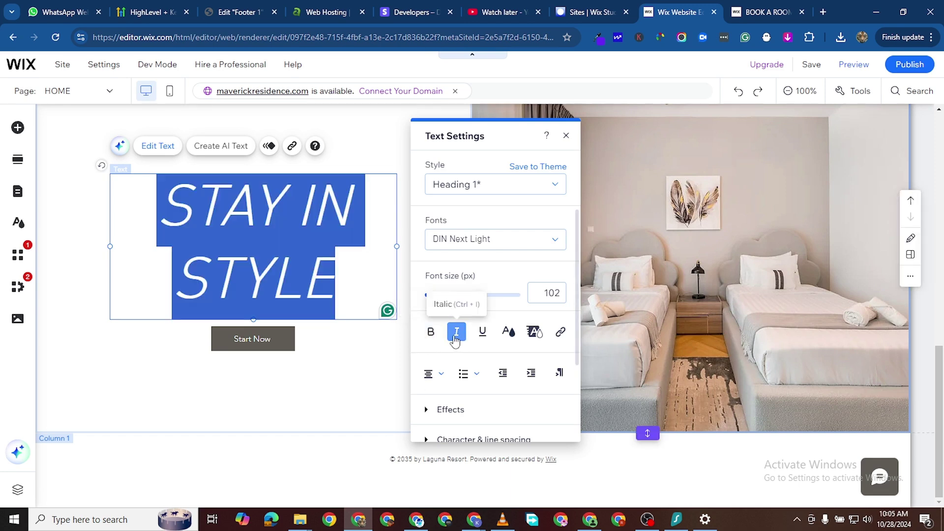
pyautogui.click(430, 332)
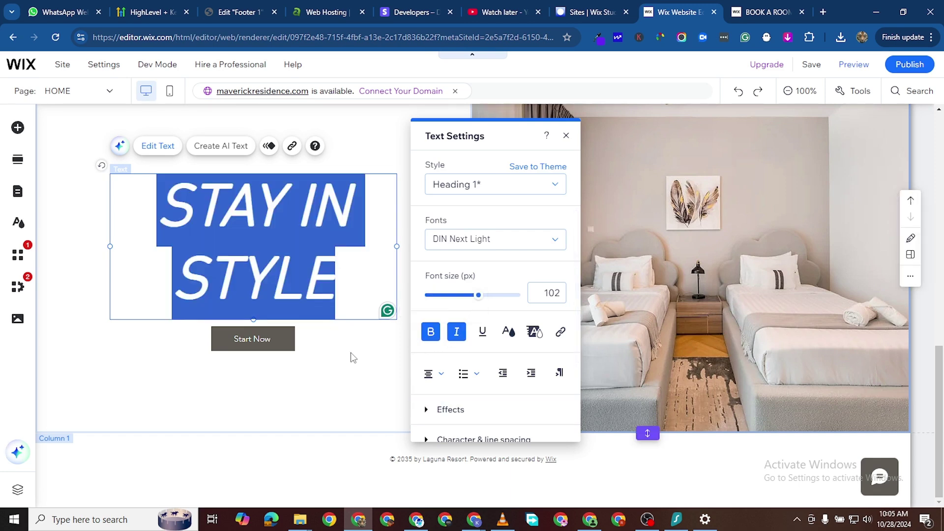
pyautogui.click(333, 394)
pyautogui.scroll(3, 707, 220)
pyautogui.scroll(-3, 556, 326)
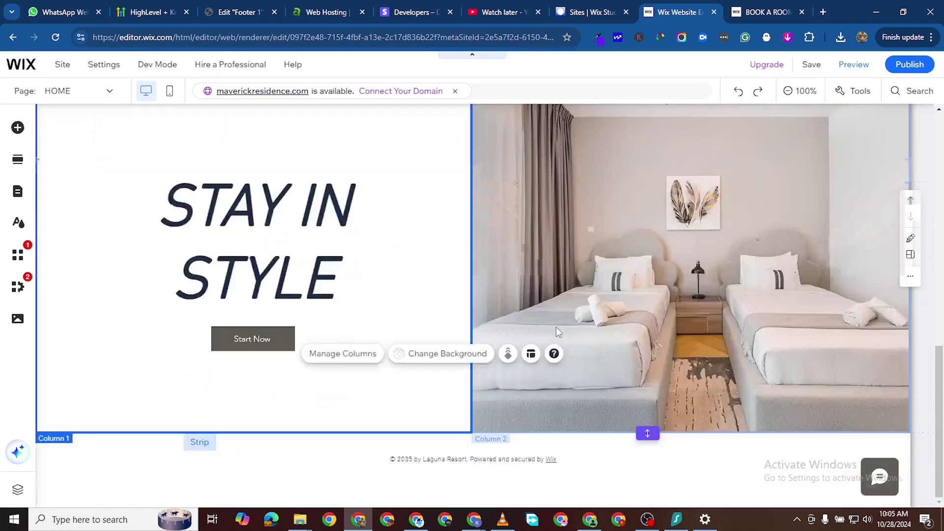
pyautogui.scroll(10, 653, 325)
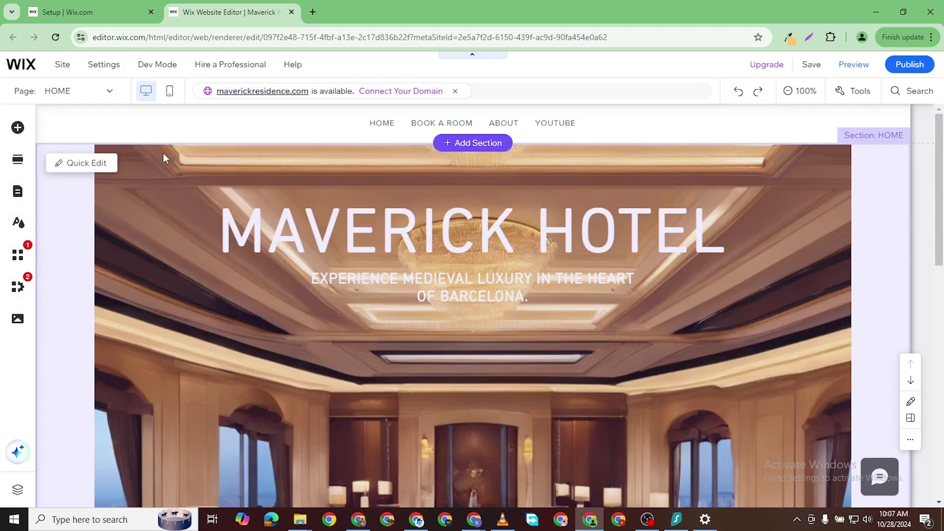
# Step: Open the BOOK A ROOM site page for editing and select its header image strip
pyautogui.click(110, 93)
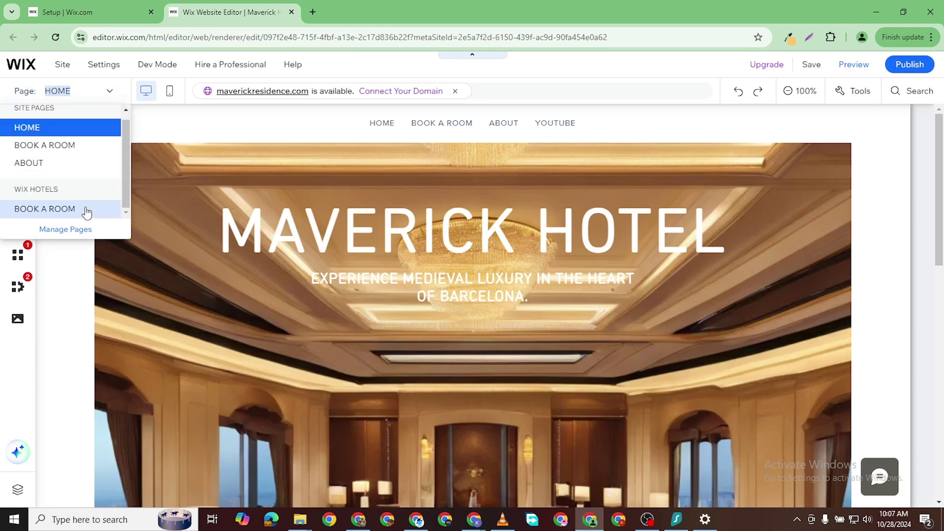
pyautogui.click(59, 145)
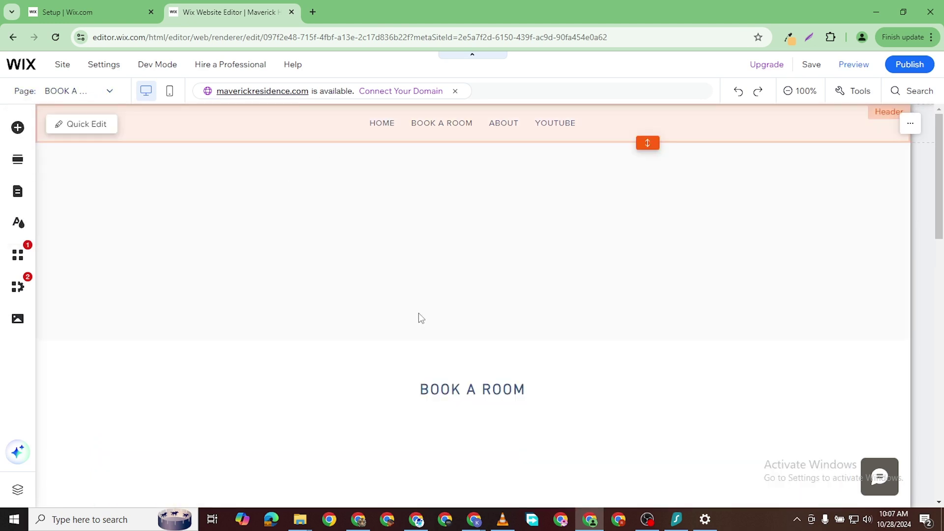
pyautogui.click(418, 313)
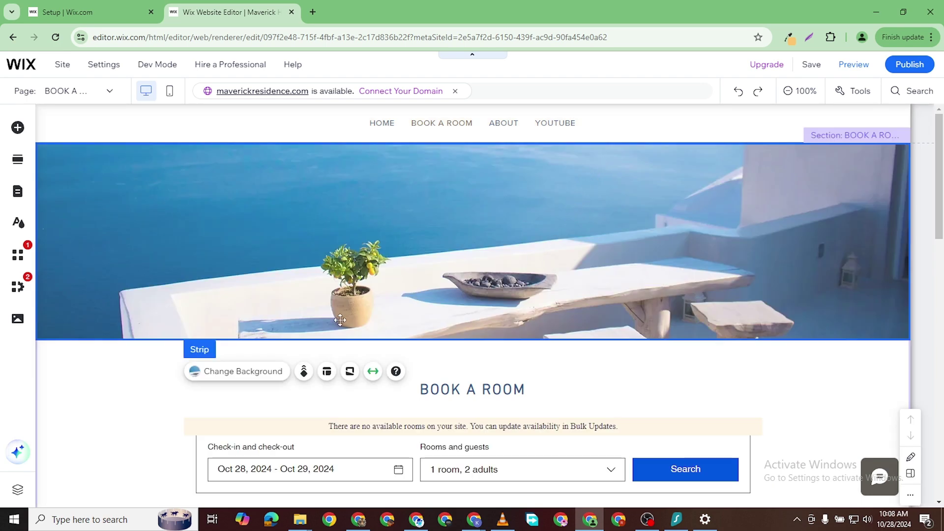
# Step: Examine the BOOK A ROOM page's booking widget, including its date search, room listings and reservation summary
pyautogui.scroll(-2, 301, 320)
pyautogui.scroll(2, 379, 236)
pyautogui.scroll(-3, 421, 256)
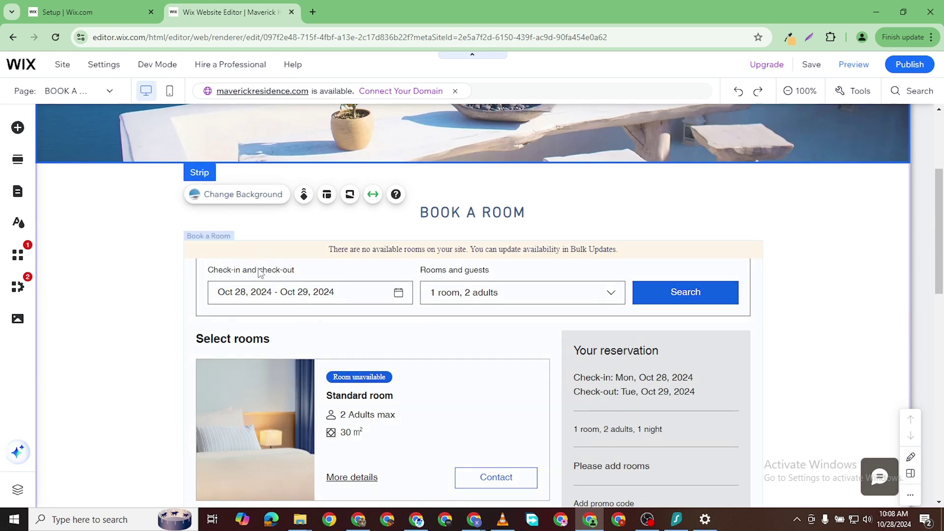
pyautogui.click(264, 248)
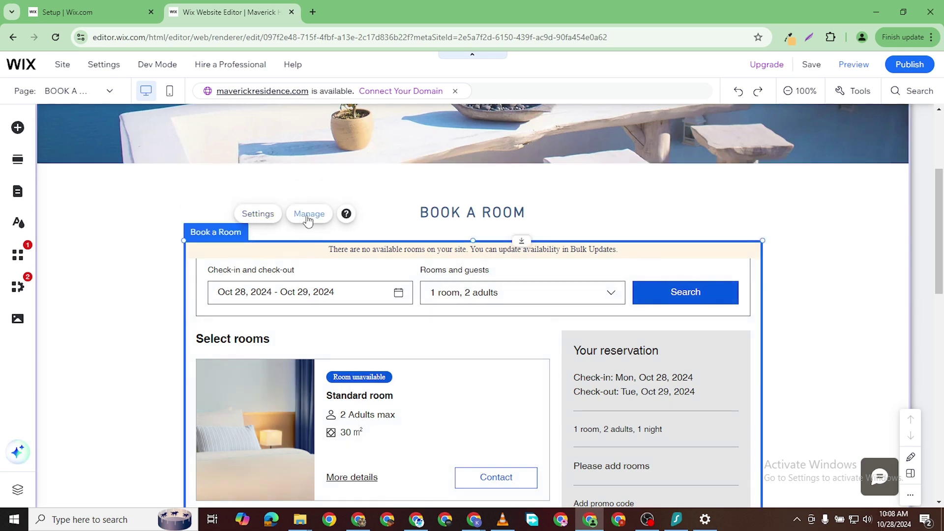
pyautogui.scroll(-6, 457, 333)
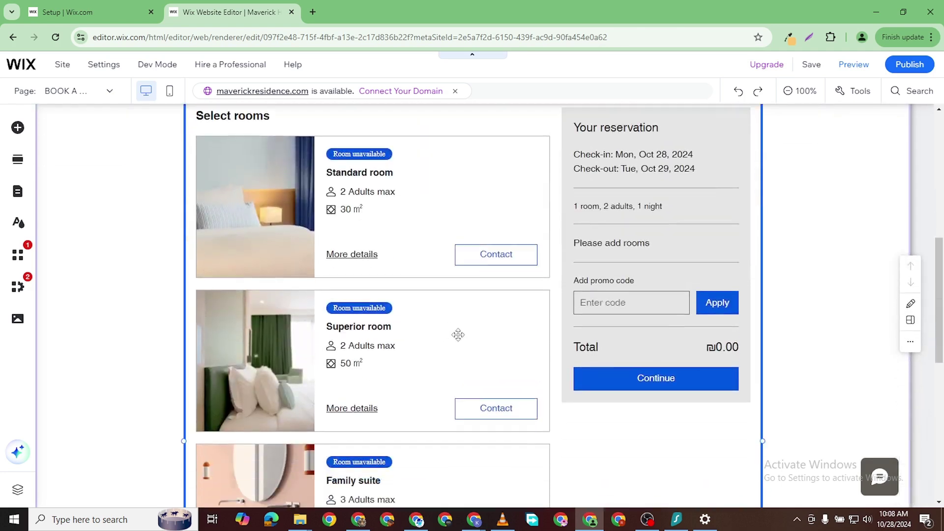
pyautogui.scroll(-3, 495, 323)
pyautogui.scroll(3, 495, 324)
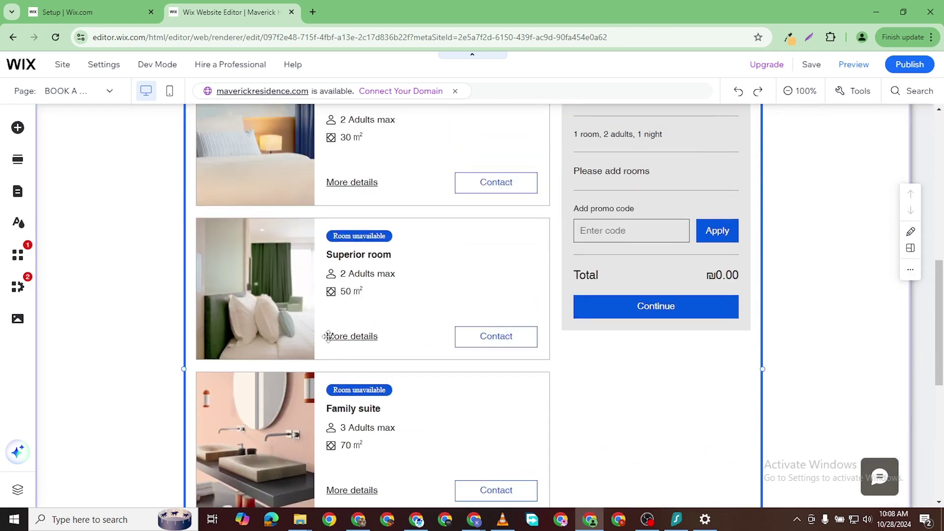
pyautogui.scroll(6, 334, 333)
pyautogui.scroll(-7, 385, 314)
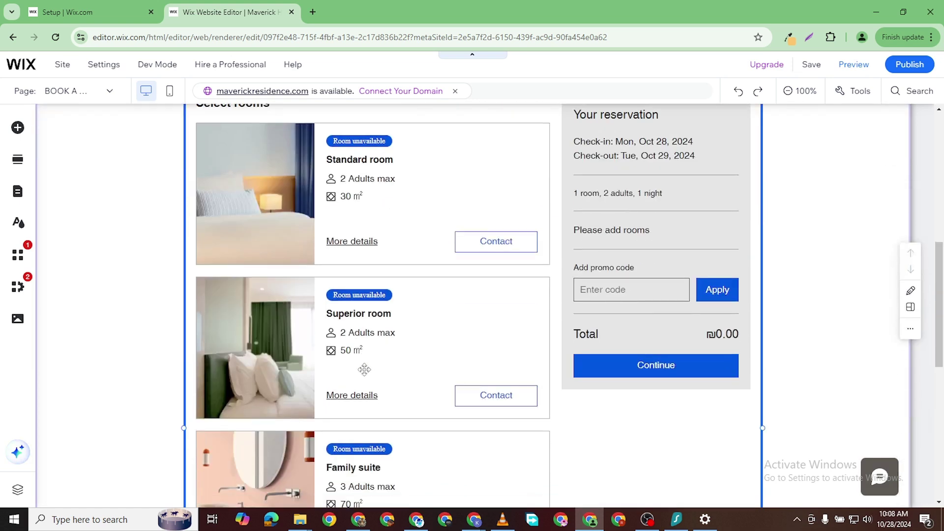
pyautogui.scroll(4, 364, 369)
pyautogui.scroll(6, 364, 369)
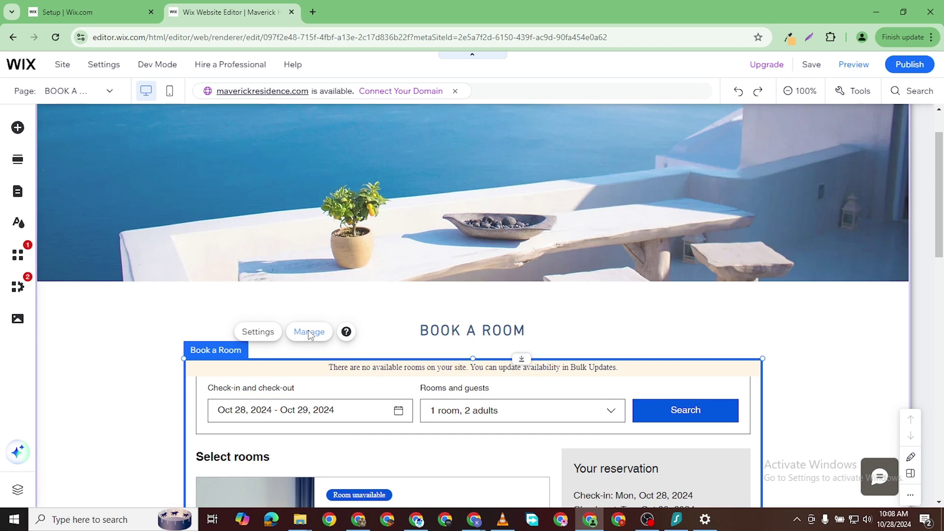
# Step: Open the booking widget's management dashboard, start the Wix Hotels setup and agree to add the app with its requested permissions
pyautogui.click(309, 331)
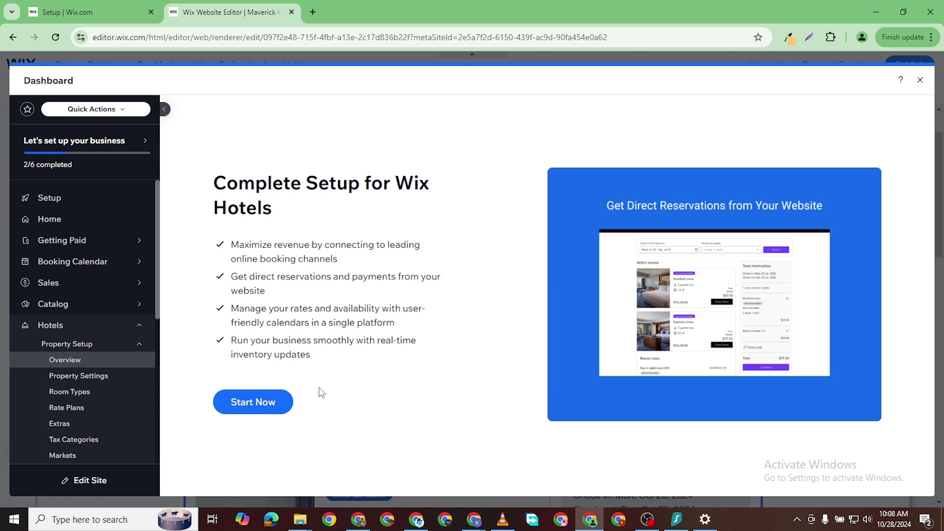
pyautogui.click(258, 410)
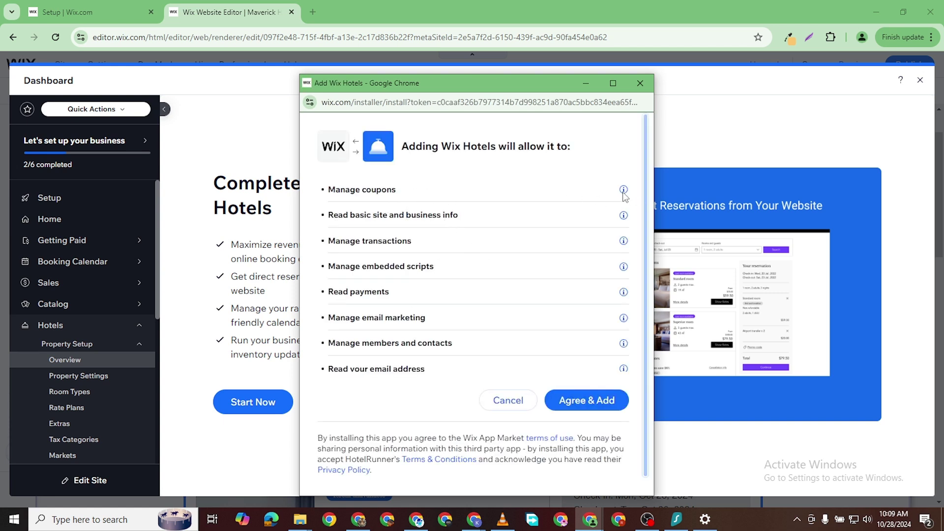
pyautogui.scroll(-1, 539, 346)
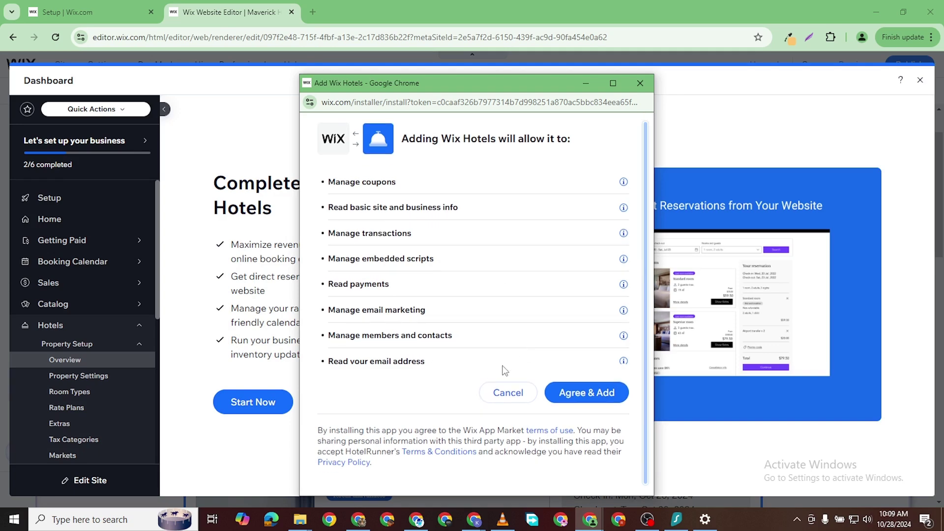
pyautogui.click(572, 392)
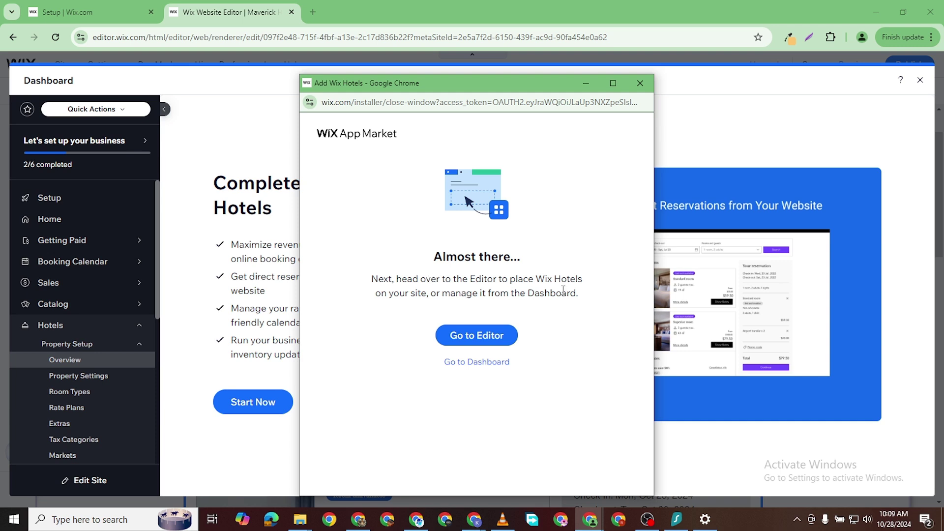
# Step: Finish the Wix Hotels installation and continue to its dashboard setup
pyautogui.click(475, 338)
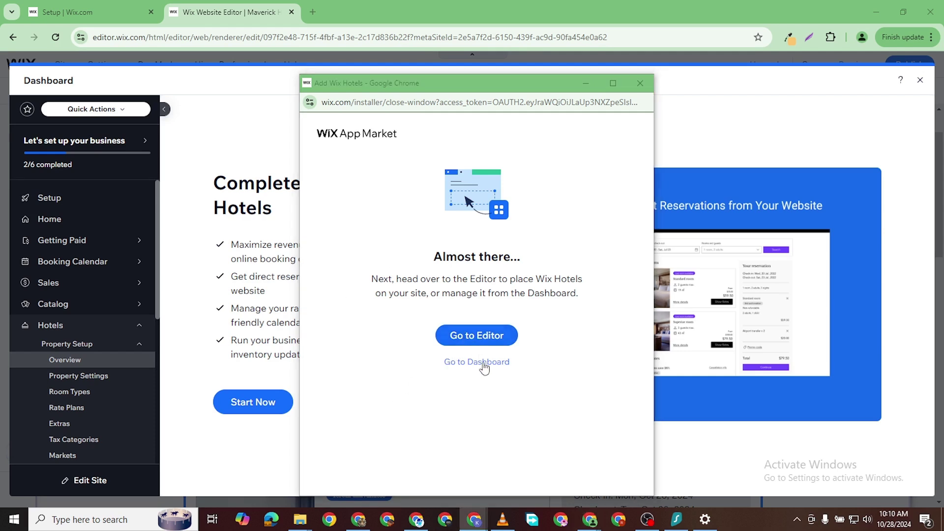
pyautogui.click(481, 334)
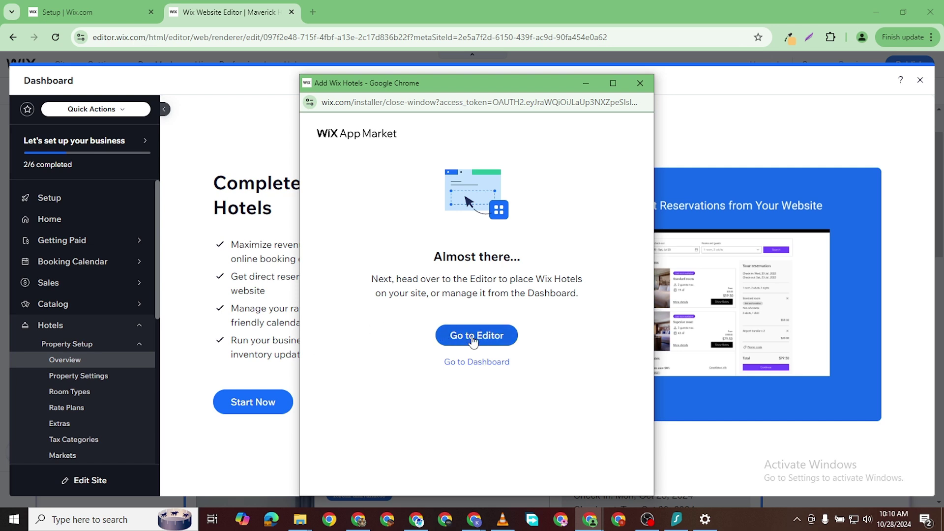
pyautogui.click(493, 336)
pyautogui.click(490, 338)
pyautogui.click(485, 361)
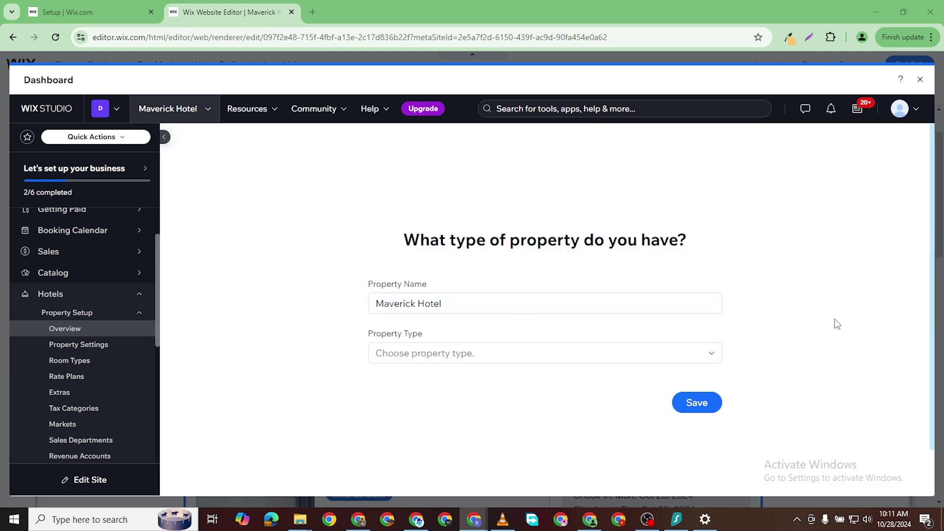
# Step: Set the Maverick Hotel property type to Apartment and save it
pyautogui.click(450, 357)
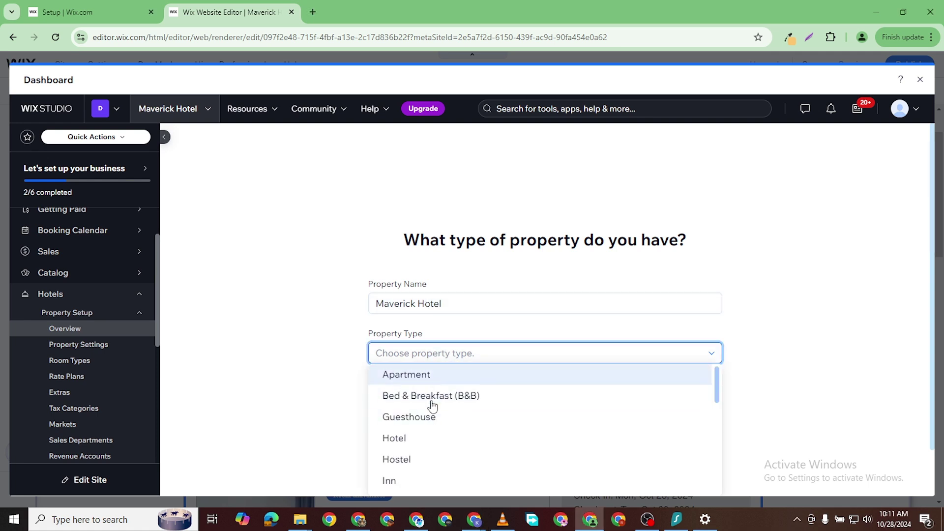
pyautogui.click(415, 375)
pyautogui.click(711, 403)
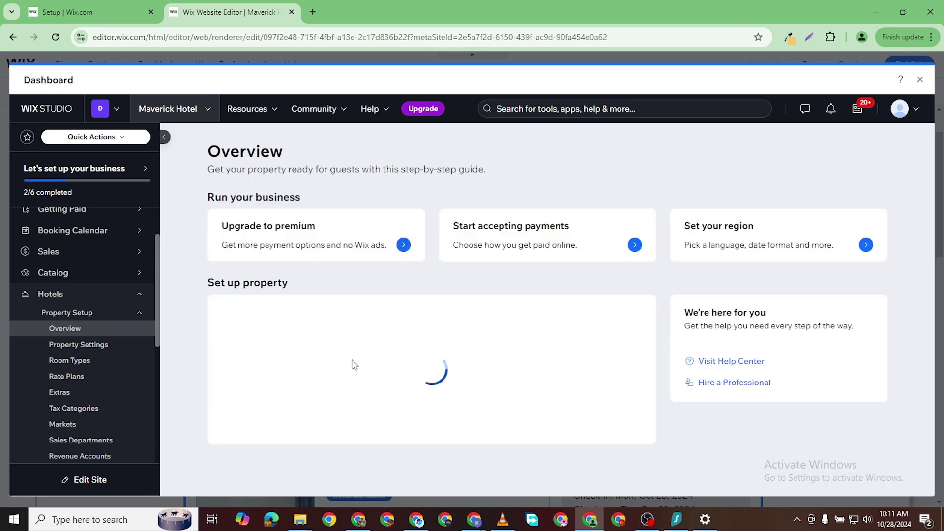
# Step: Open the Business Info form from the property setup checklist and select the business name
pyautogui.moveTo(617, 356)
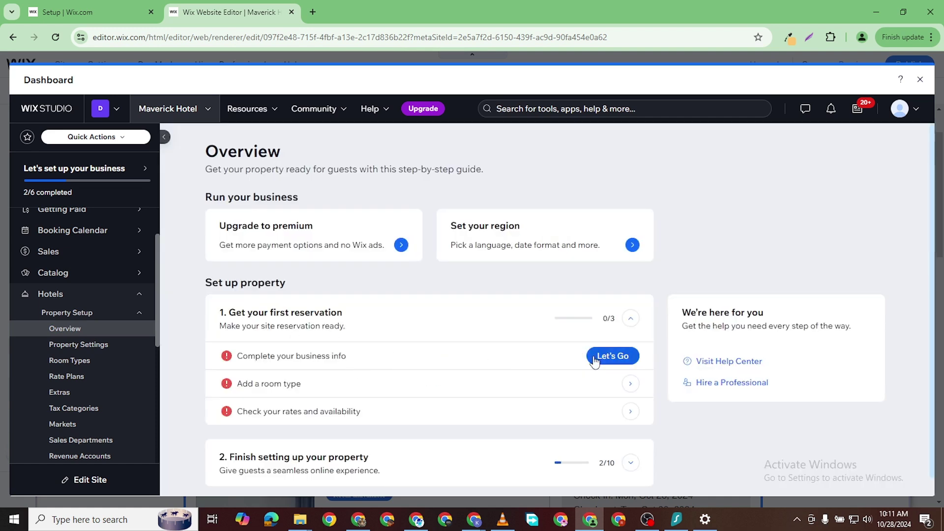
pyautogui.scroll(-1, 620, 354)
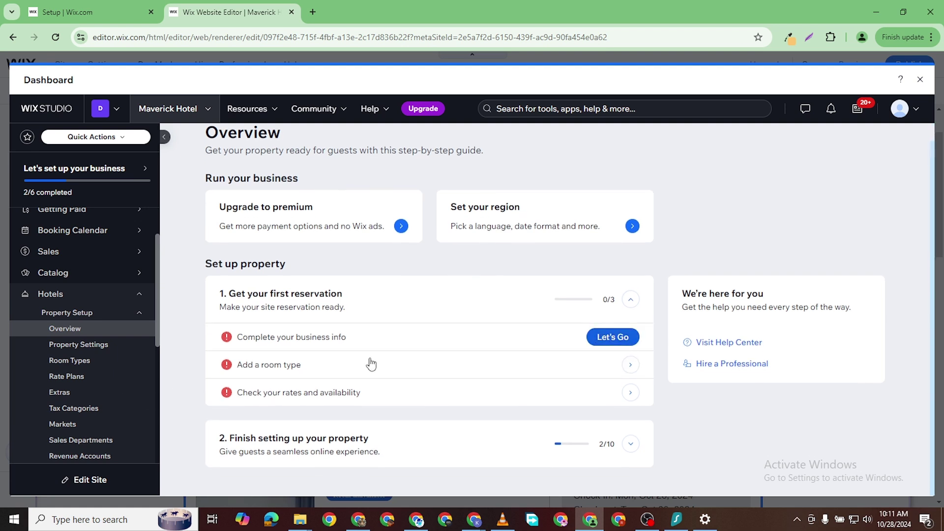
pyautogui.click(409, 364)
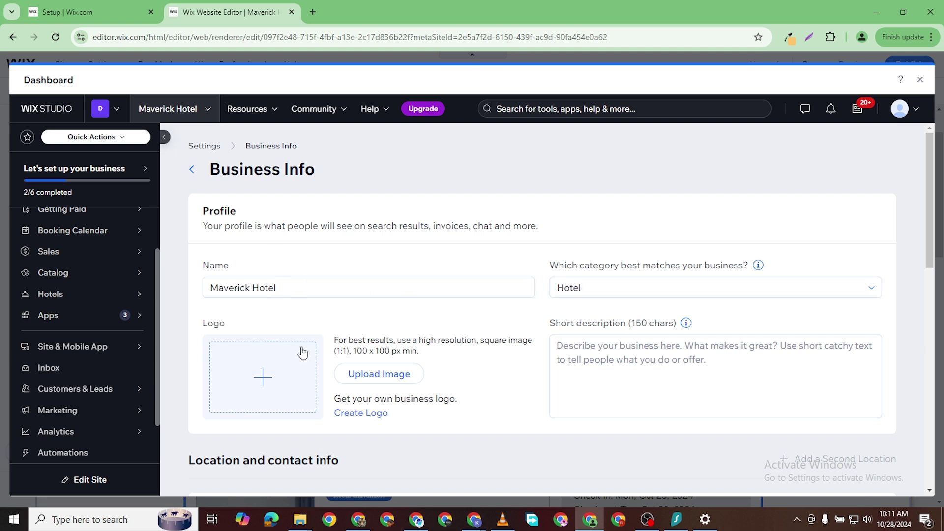
pyautogui.tripleClick(337, 288)
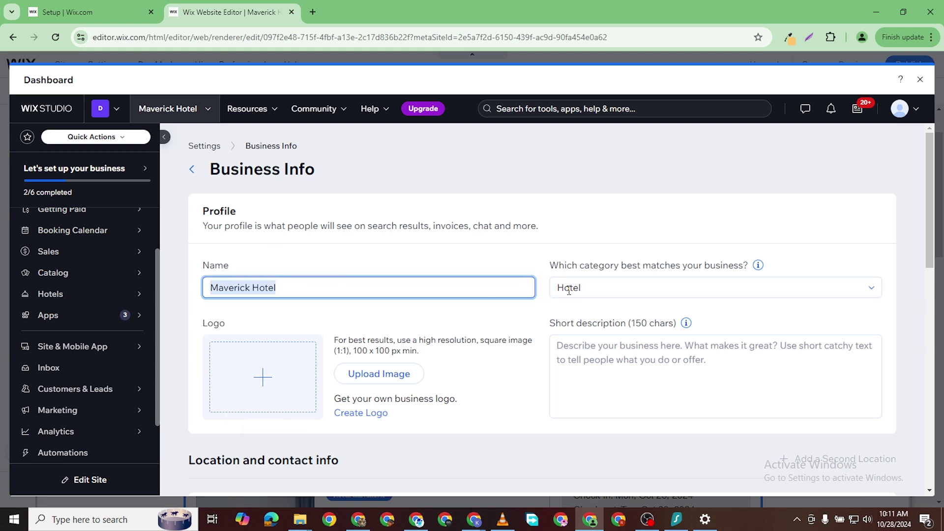
# Step: Upload the bed image from the Downloads folder and use it as the business logo
pyautogui.click(262, 376)
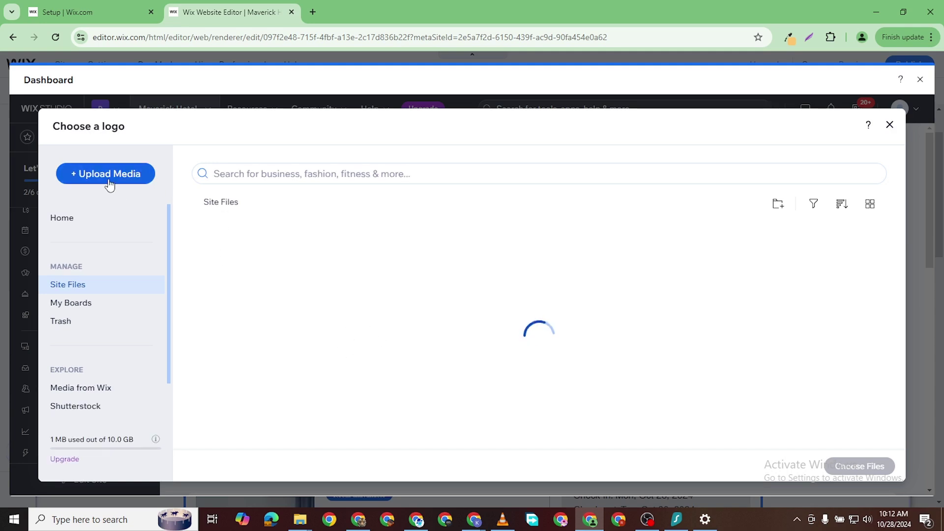
pyautogui.click(109, 185)
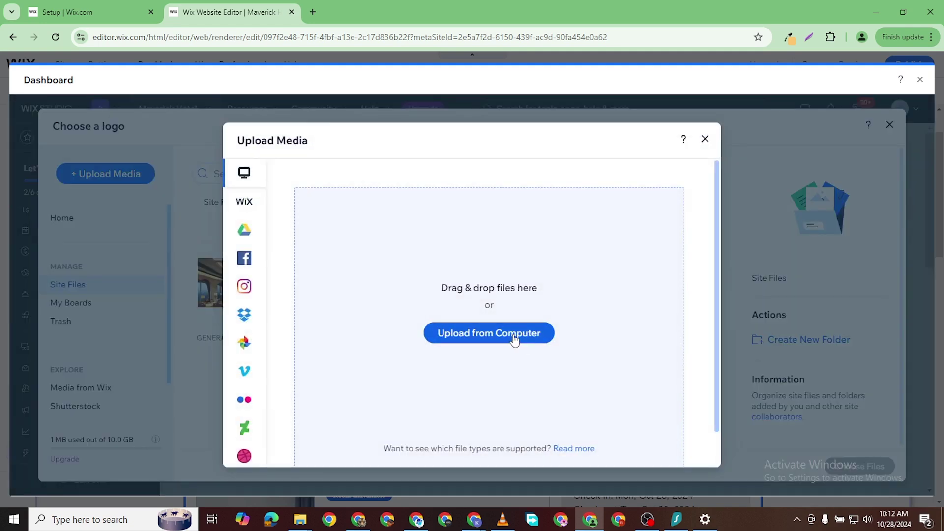
pyautogui.click(514, 339)
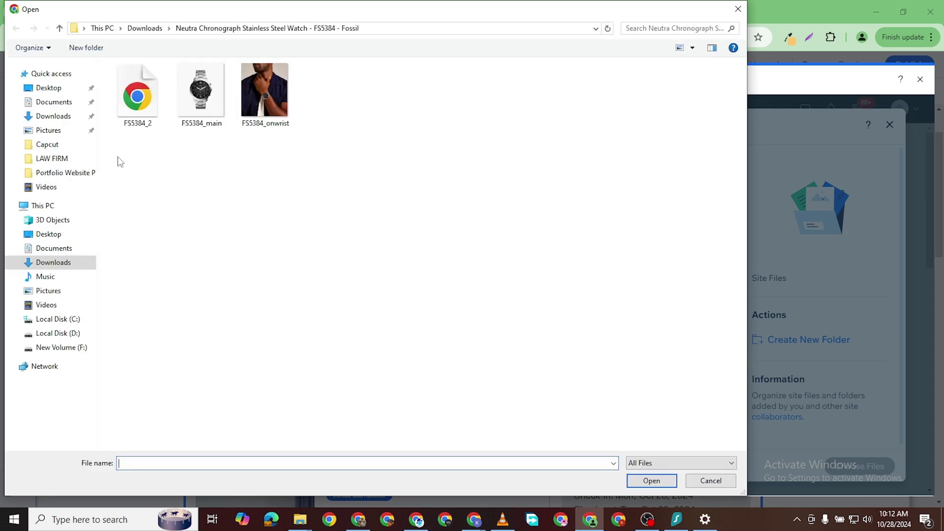
pyautogui.click(58, 117)
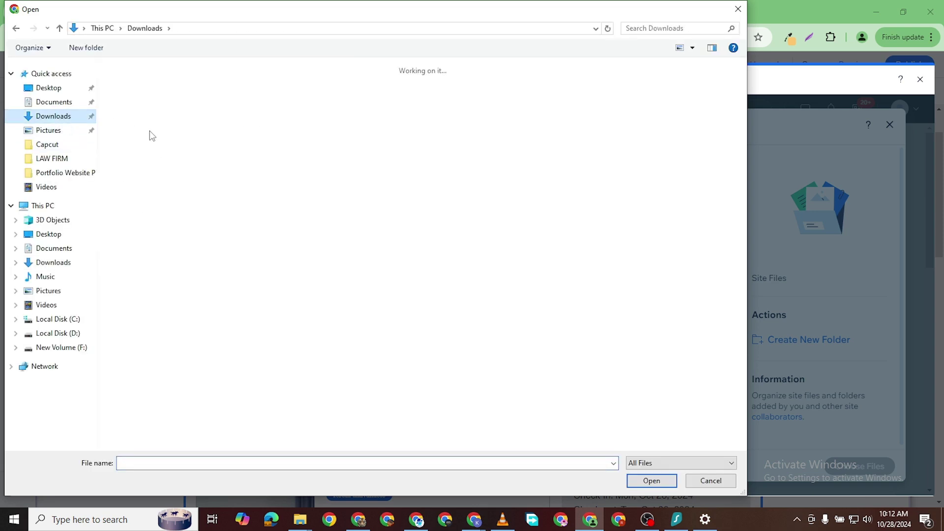
pyautogui.click(401, 110)
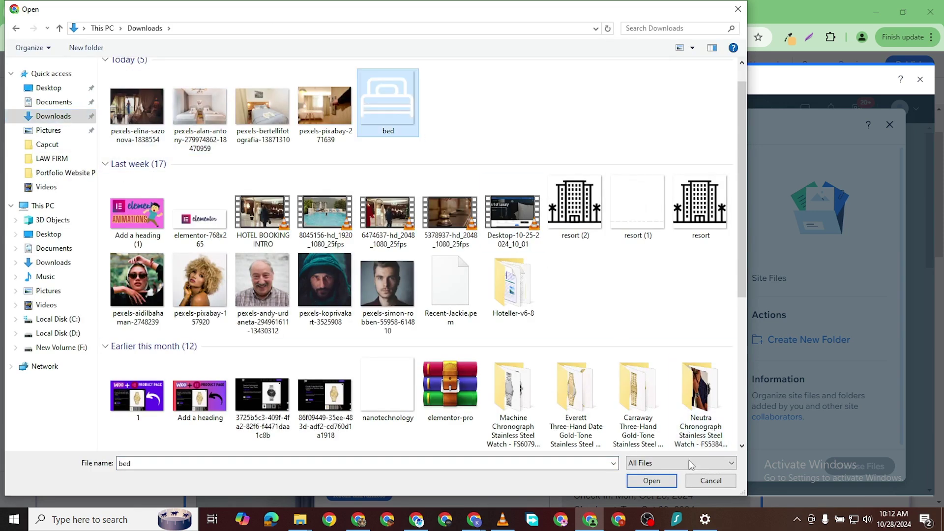
pyautogui.click(651, 480)
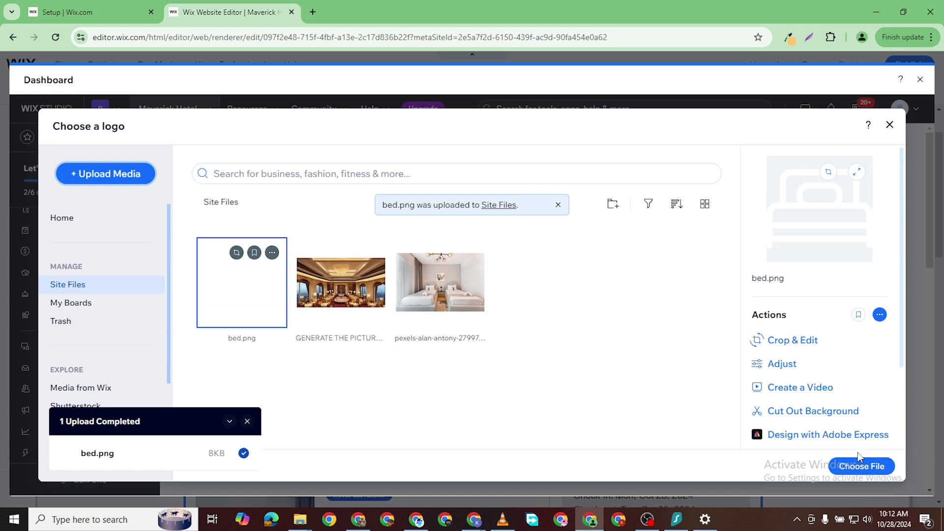
pyautogui.click(860, 465)
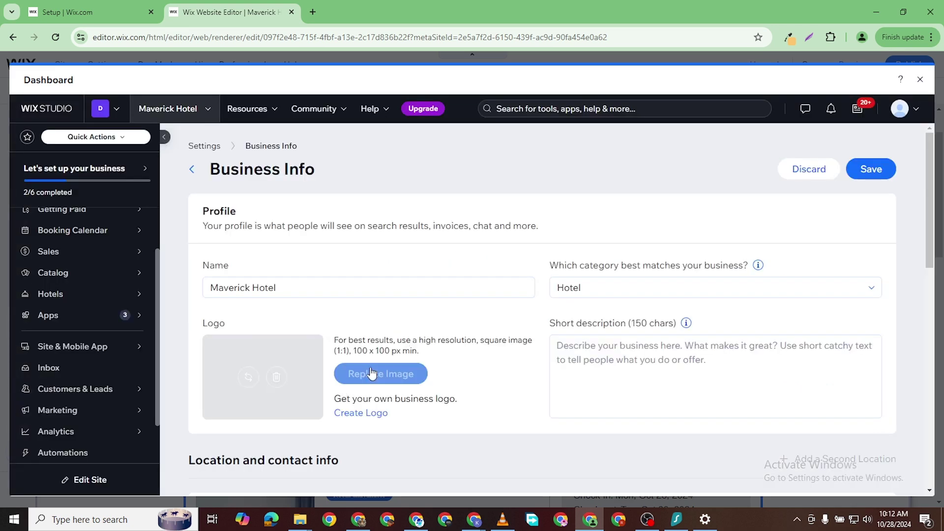
# Step: Enter the short business description "A wanderlust destination in the midst of the orient in Barcelona"
pyautogui.click(613, 346)
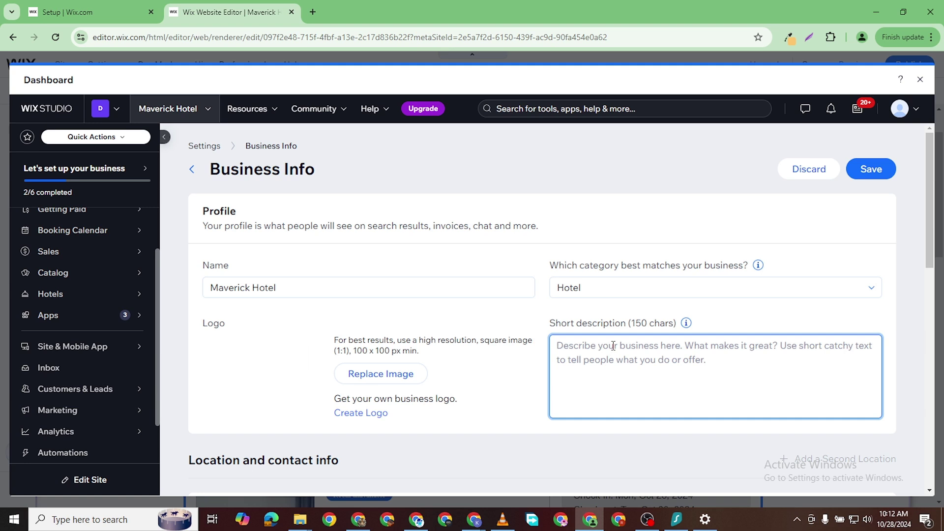
pyautogui.write('a W')
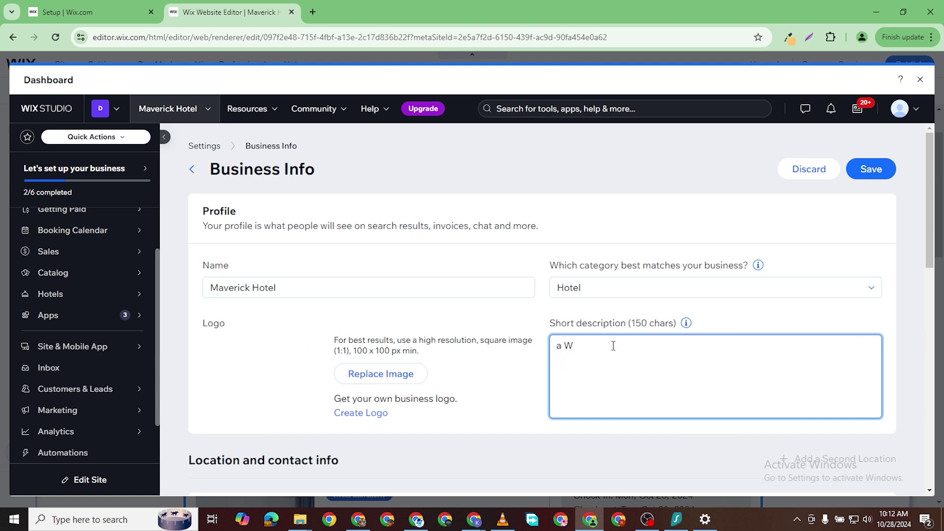
pyautogui.press('BackSpace')
pyautogui.press('BackSpace')
pyautogui.press('BackSpace')
pyautogui.write('A wanderlust')
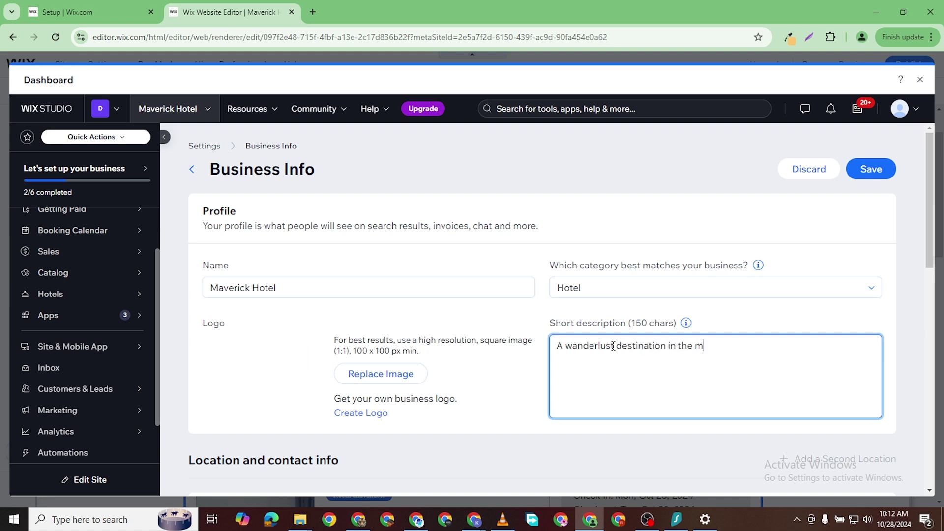
pyautogui.write('dst of the orient in Barcel')
pyautogui.write('ona')
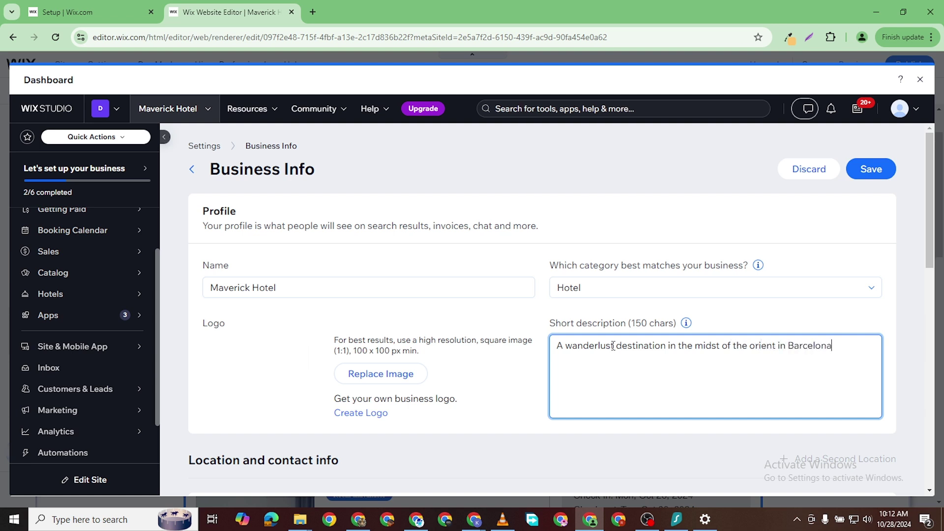
# Step: Fill in the business address under the location and contact info and save the Business Info changes
pyautogui.scroll(-5, 556, 366)
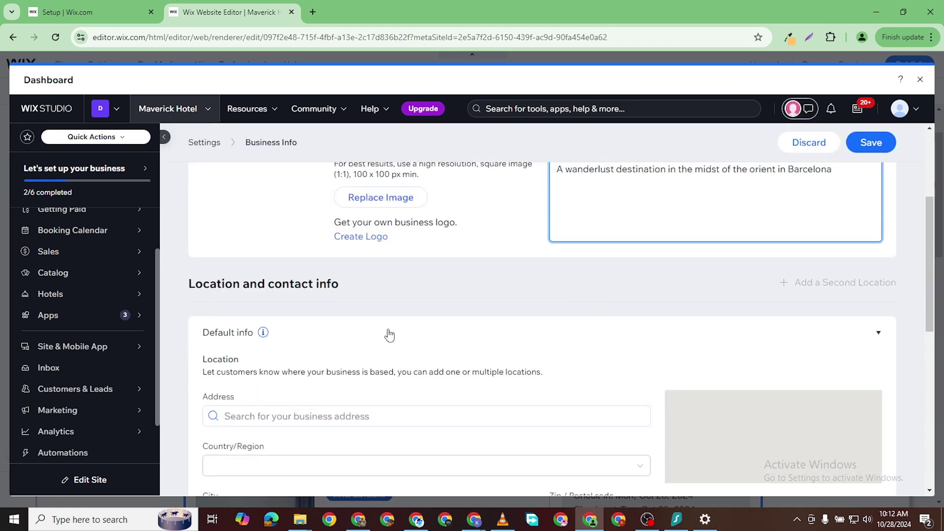
pyautogui.scroll(-1, 282, 363)
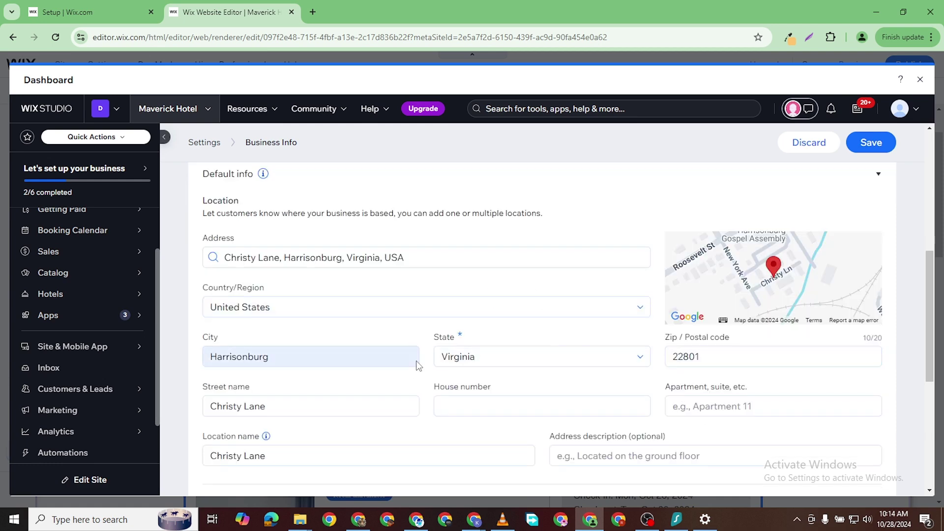
pyautogui.scroll(-1, 416, 363)
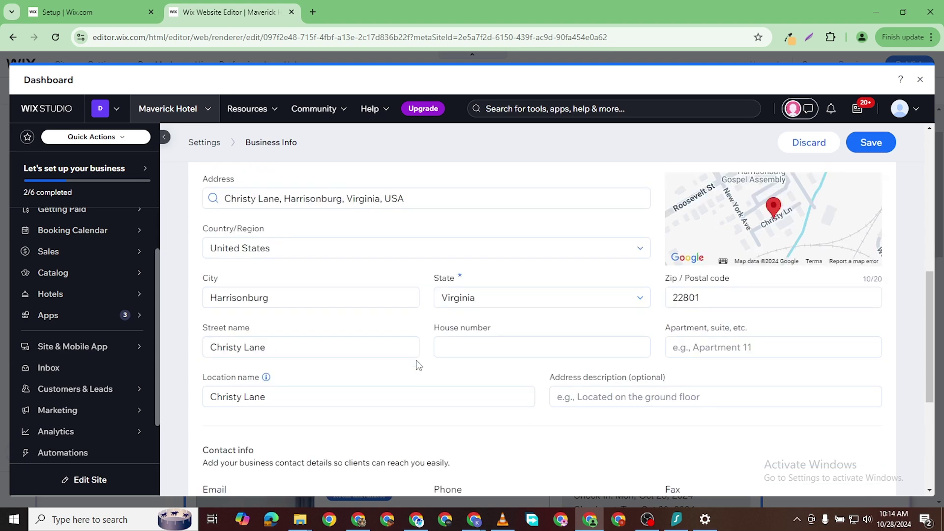
pyautogui.scroll(8, 415, 364)
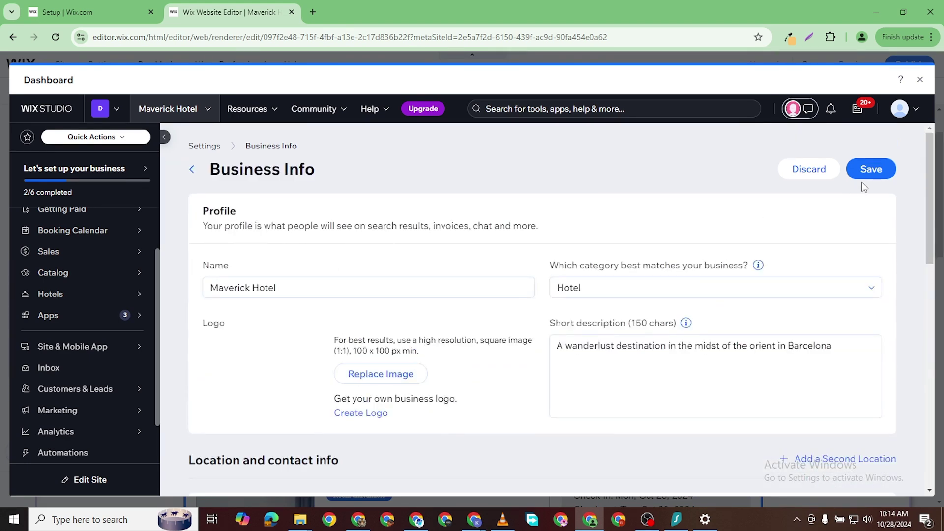
pyautogui.click(865, 169)
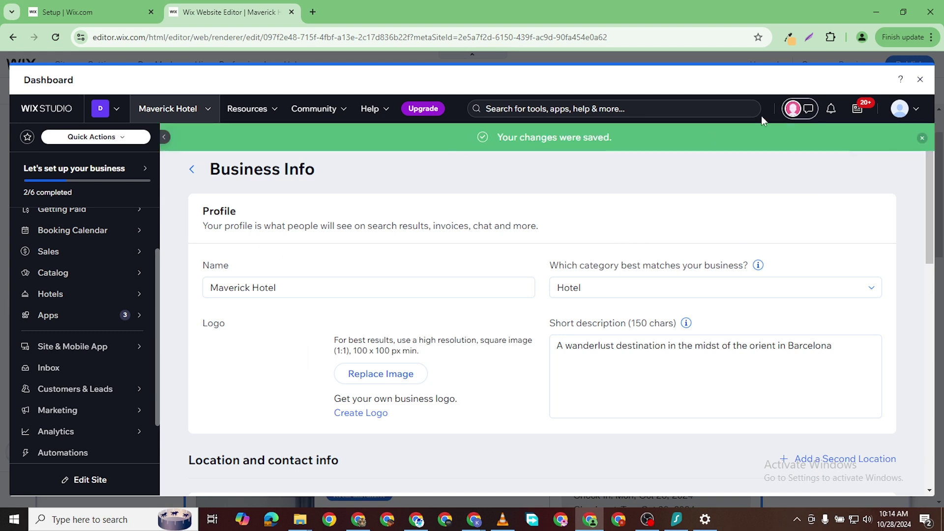
pyautogui.click(921, 138)
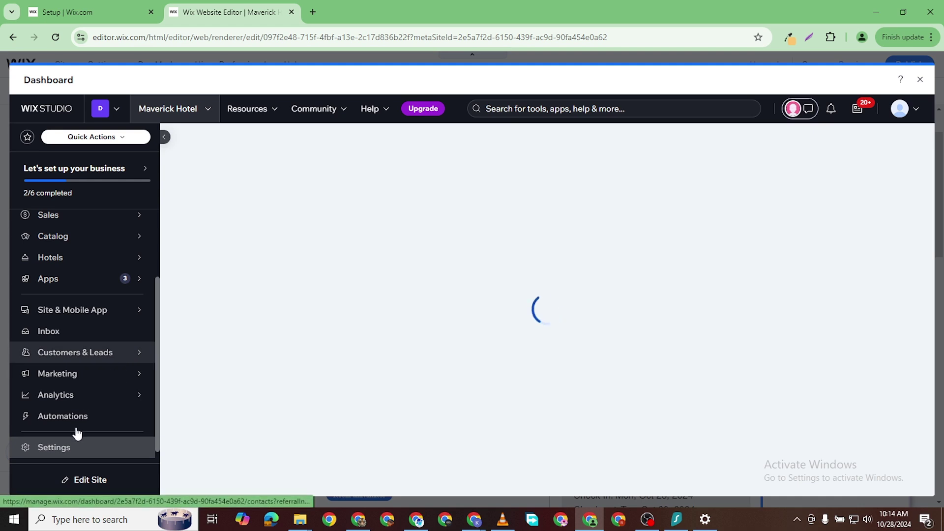
# Step: Return to the Hotels property setup and review the business profile and location details
pyautogui.scroll(2, 49, 320)
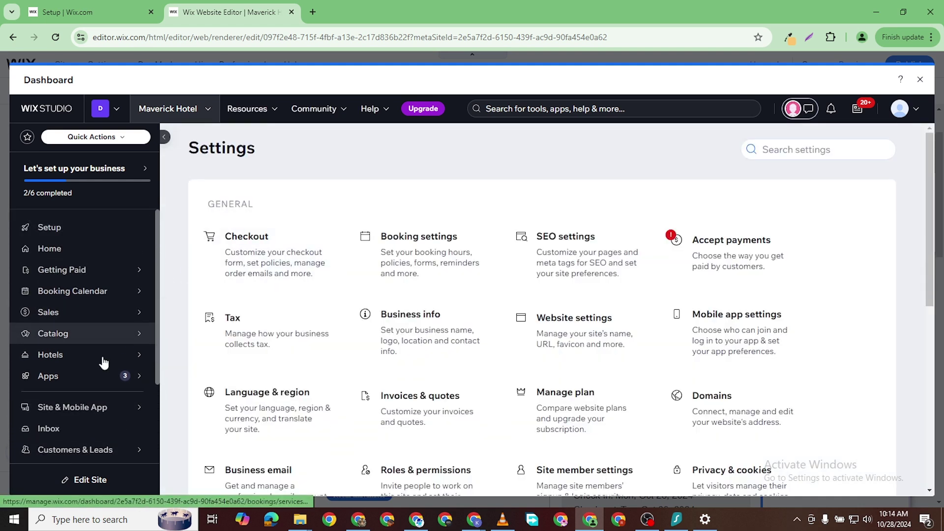
pyautogui.moveTo(121, 363)
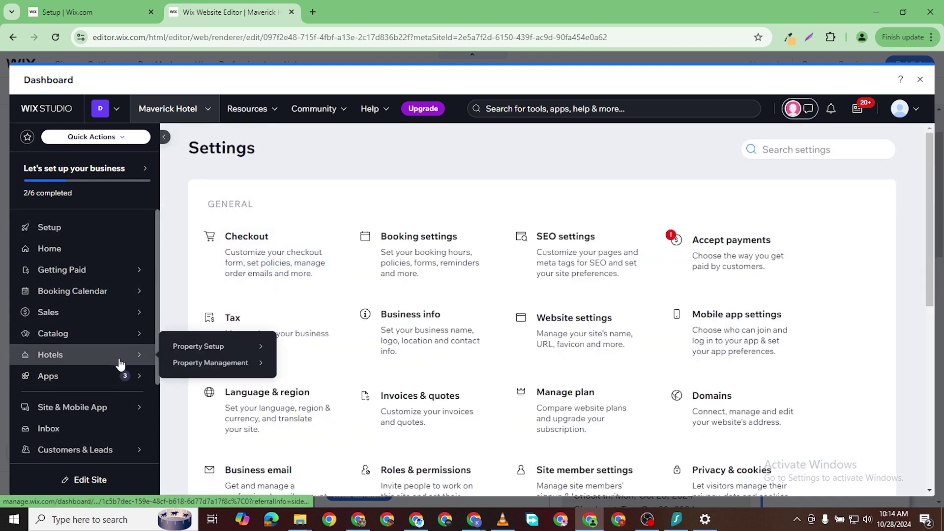
pyautogui.click(182, 349)
pyautogui.scroll(-1, 115, 413)
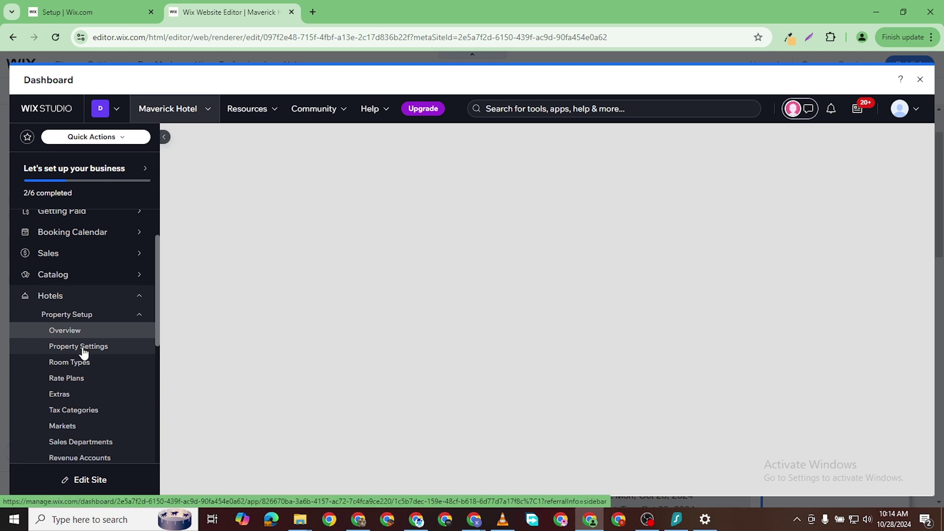
pyautogui.click(83, 350)
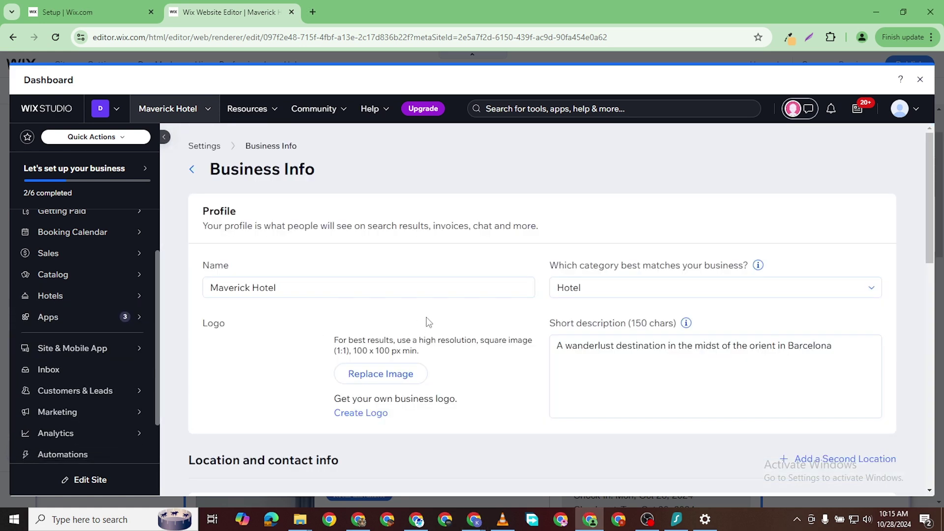
pyautogui.scroll(-10, 369, 384)
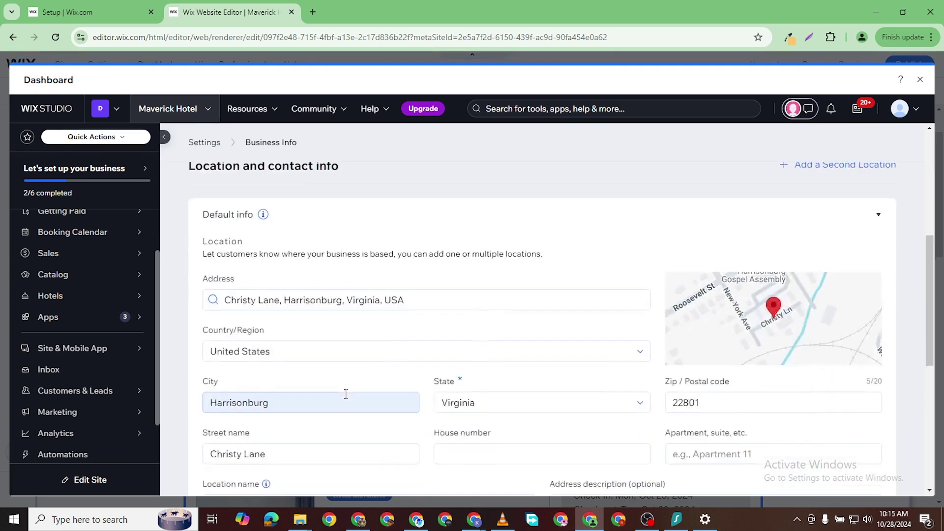
# Step: Open the Hotels property setup overview and start its task for adding a room type
pyautogui.scroll(10, 351, 393)
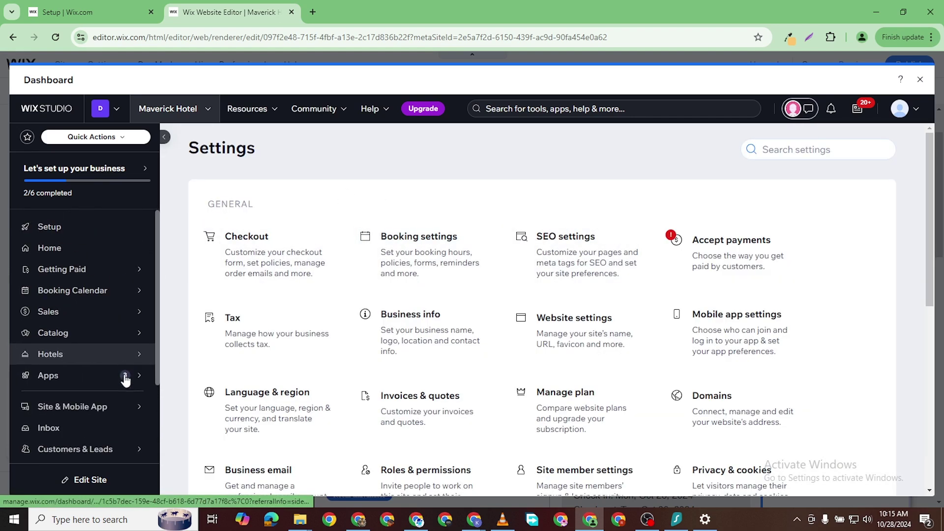
pyautogui.scroll(1, 105, 363)
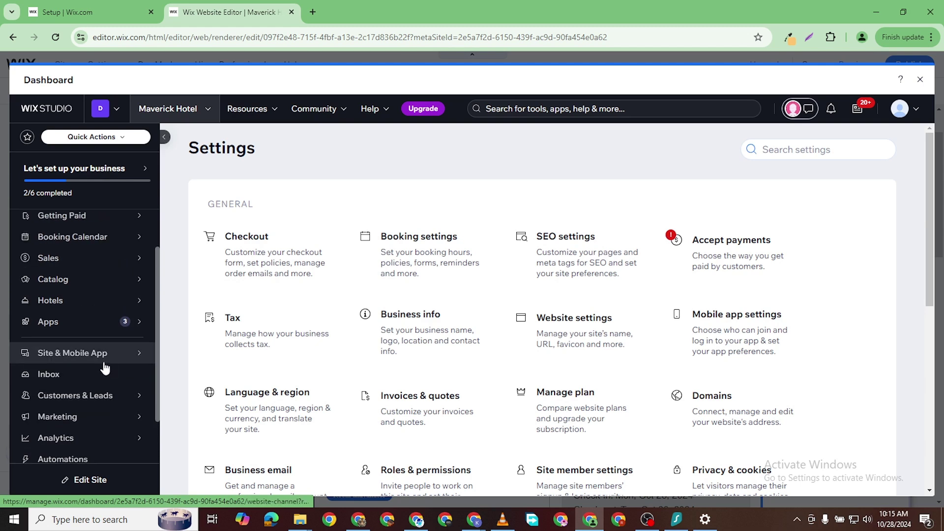
pyautogui.moveTo(213, 293)
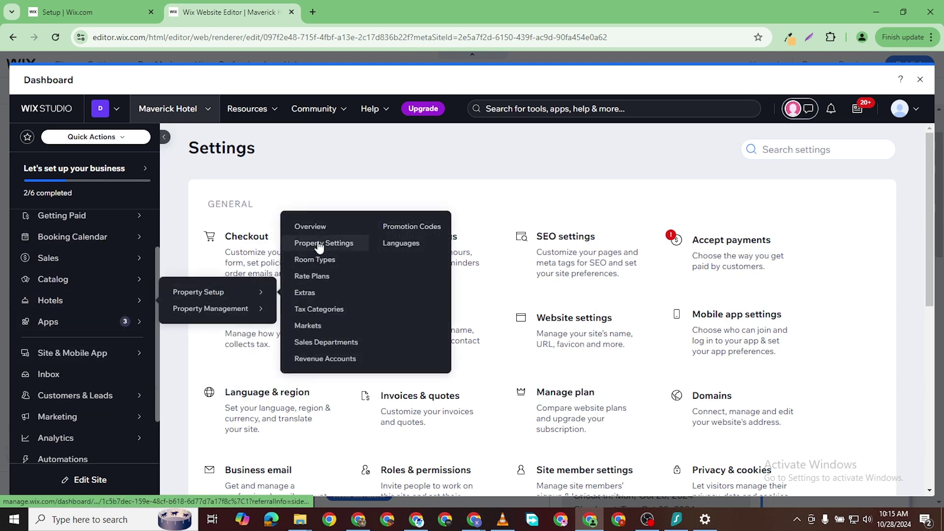
pyautogui.click(239, 295)
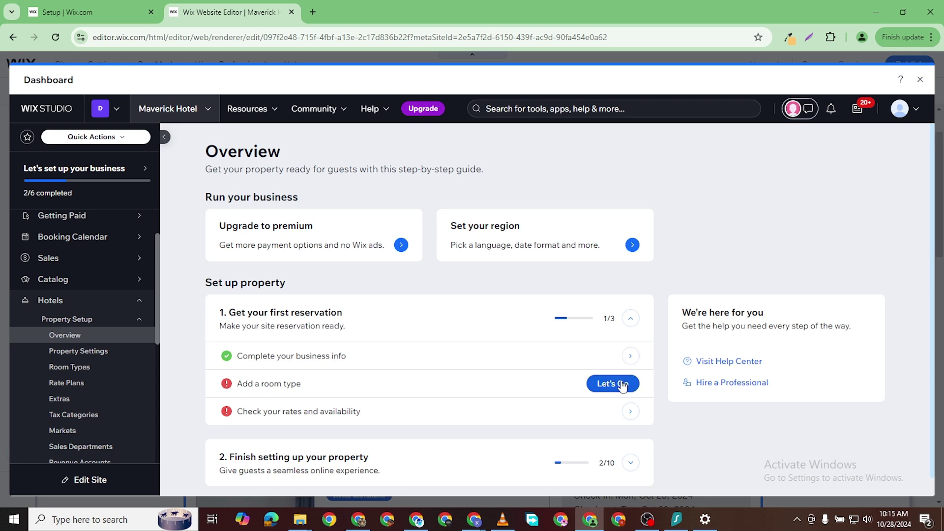
pyautogui.click(622, 384)
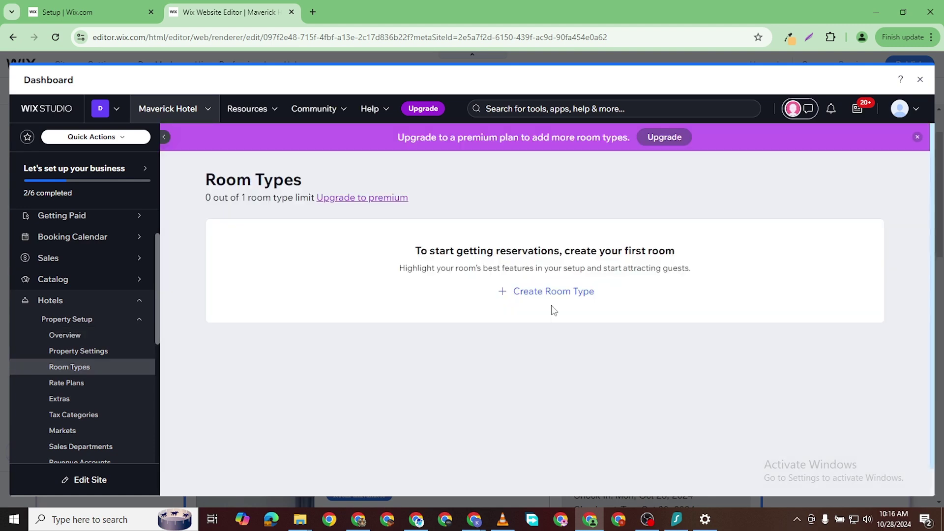
# Step: Create a room type with Apartment as the kind of room and continue to its details
pyautogui.click(555, 293)
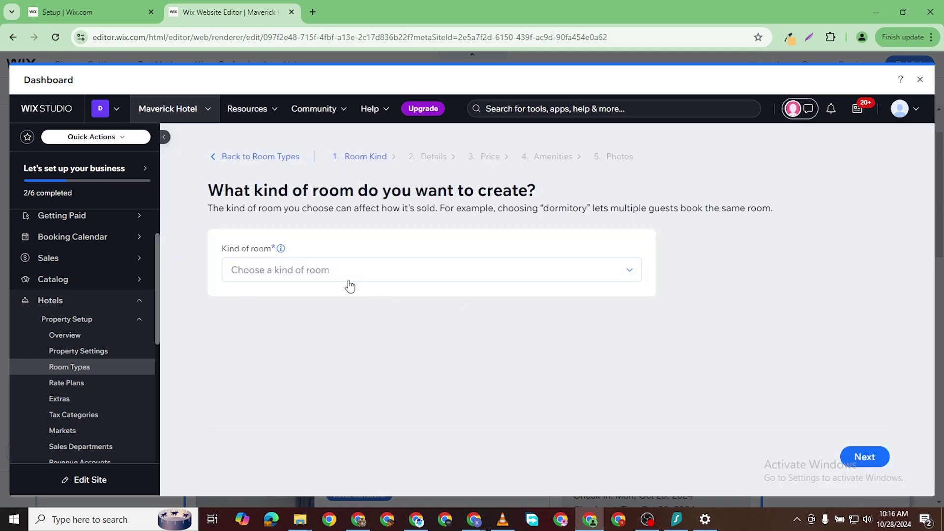
pyautogui.click(329, 272)
pyautogui.click(311, 297)
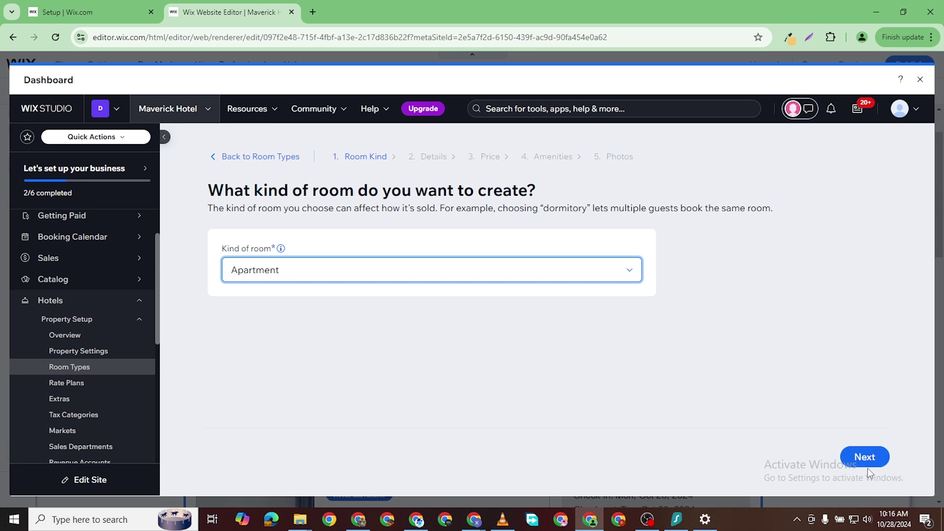
pyautogui.click(866, 462)
# Step: Name the room "The One Lodge" and set its adult capacity to 3 and total capacity to 5
pyautogui.click(284, 270)
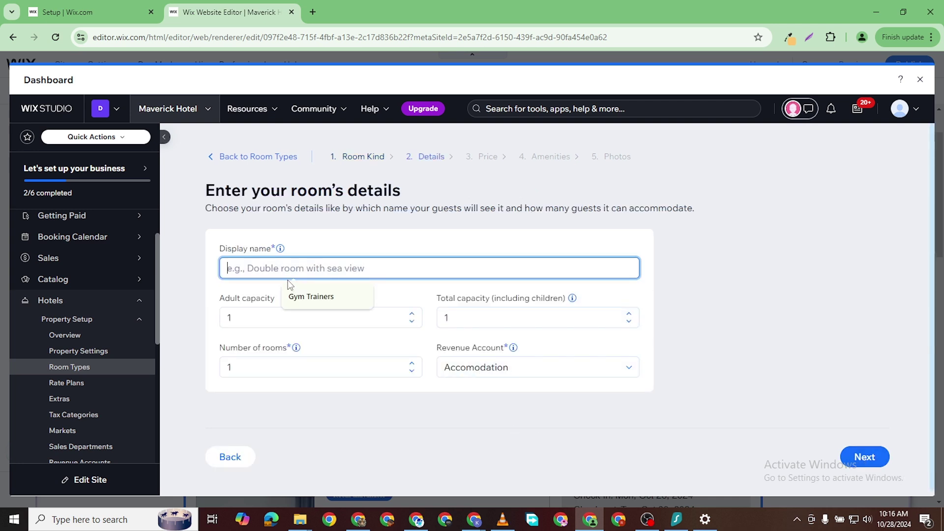
pyautogui.write('The One Lodge')
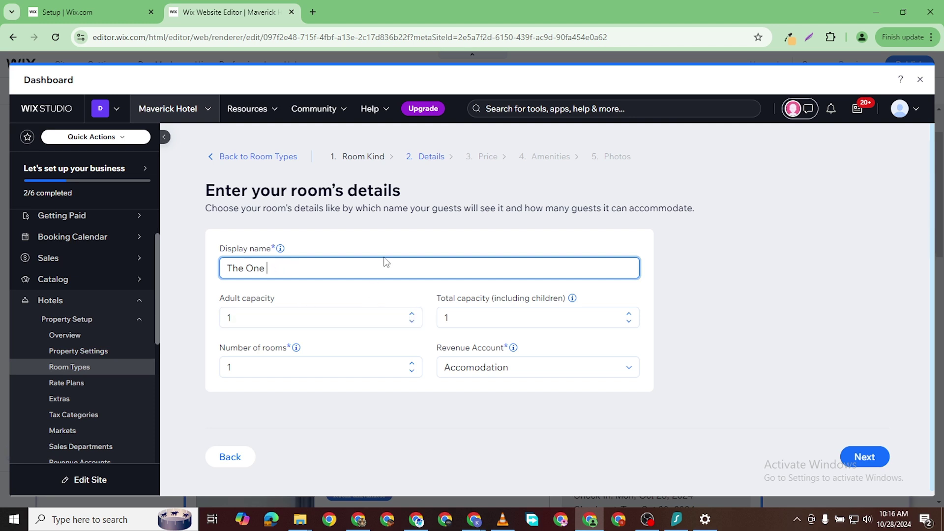
pyautogui.write('A')
pyautogui.click(412, 313)
pyautogui.click(413, 313)
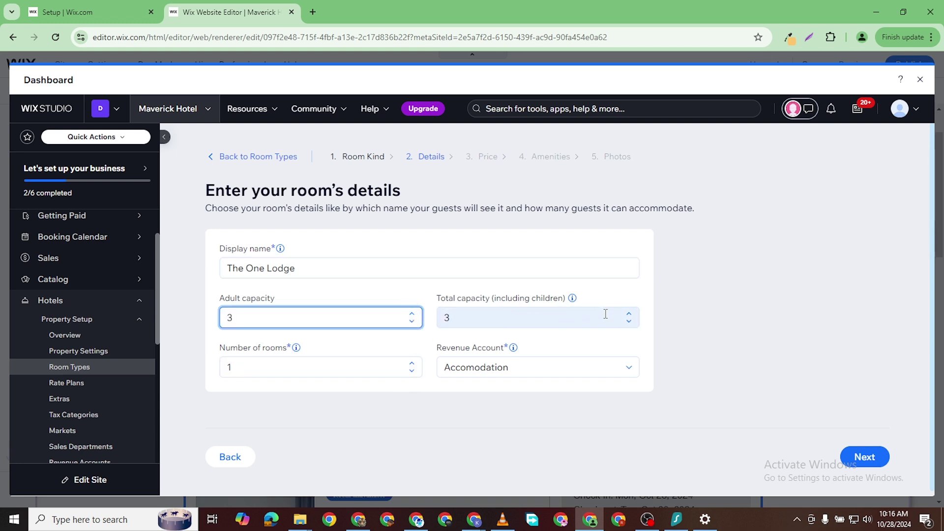
pyautogui.click(628, 314)
pyautogui.click(629, 315)
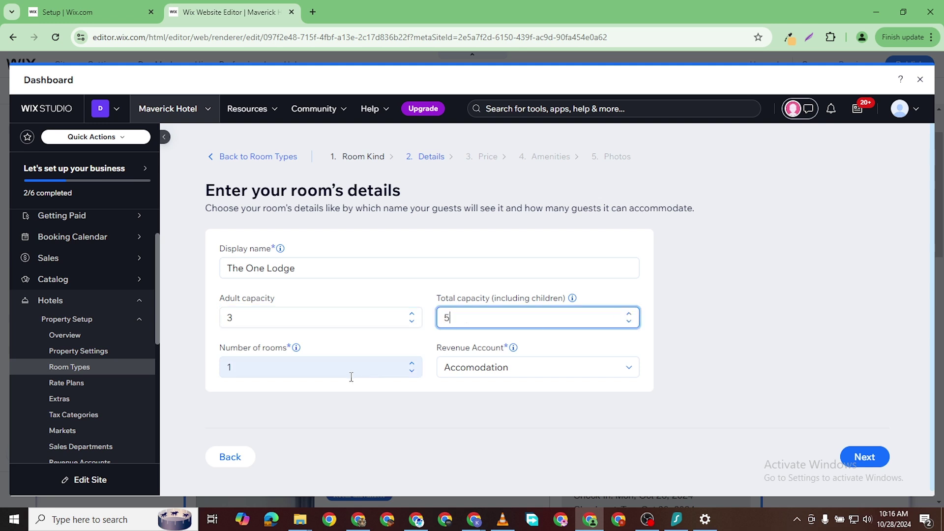
# Step: Set the number of rooms to 2 with the Accomodation revenue account and continue to the pricing
pyautogui.click(412, 363)
pyautogui.click(412, 364)
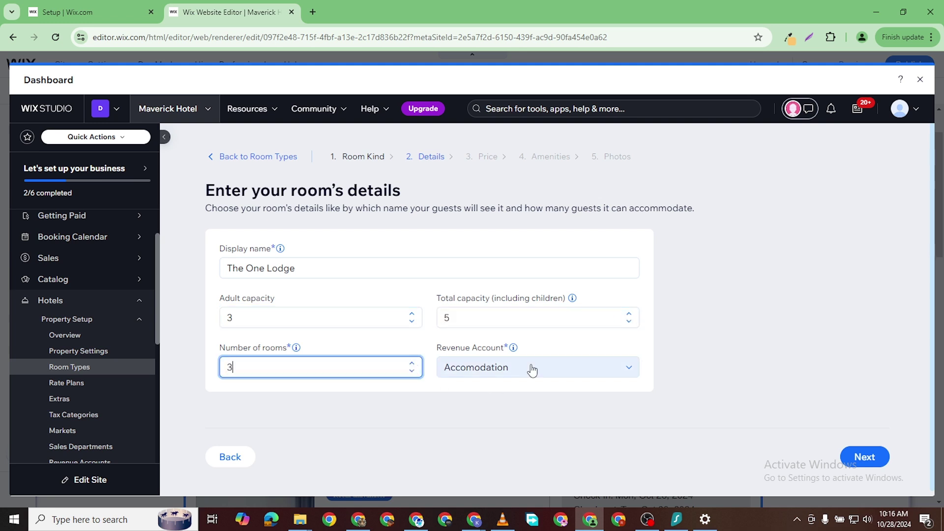
pyautogui.click(411, 370)
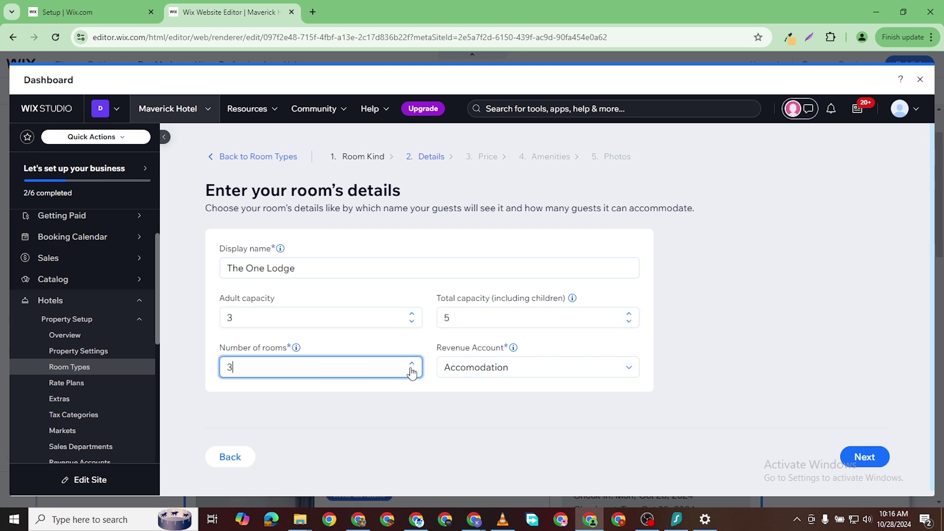
pyautogui.click(576, 368)
pyautogui.click(482, 389)
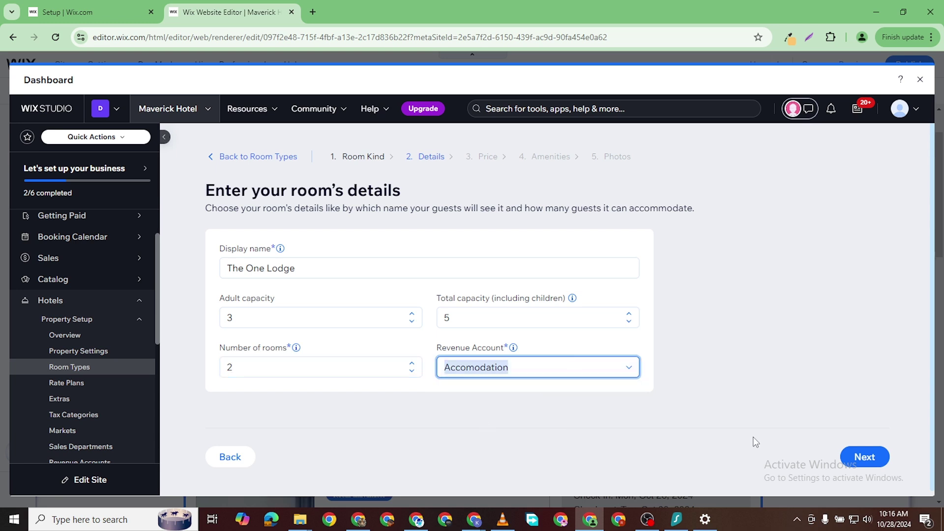
pyautogui.click(854, 454)
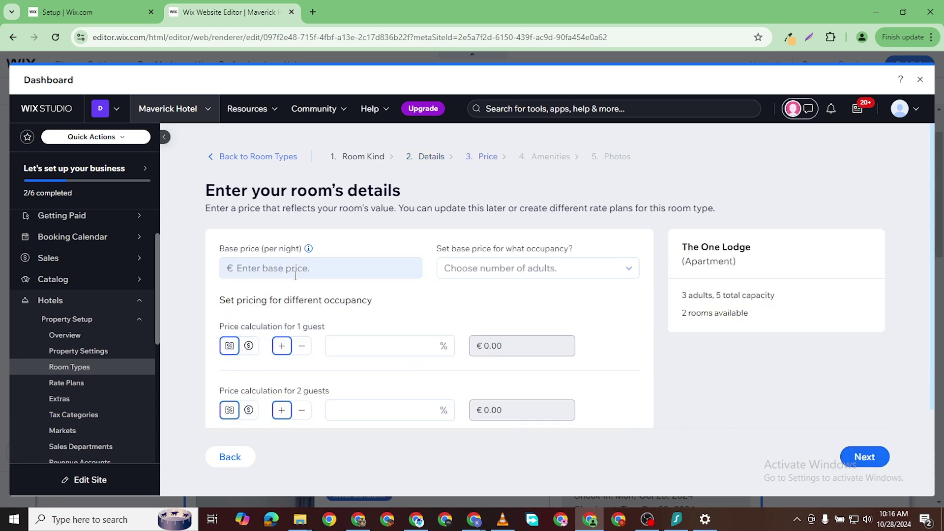
# Step: Set the room's base price to €200 per night, based on the 3 guests calculation
pyautogui.click(295, 269)
pyautogui.write('200')
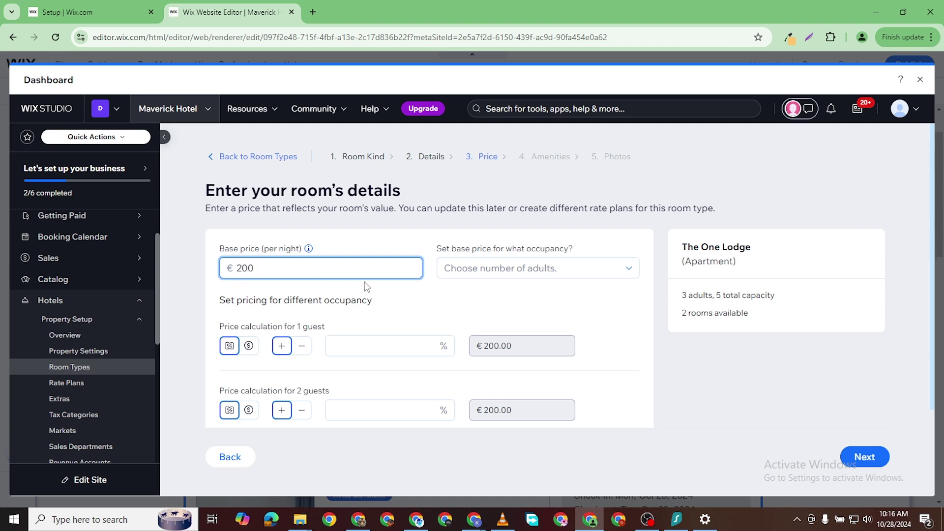
pyautogui.click(484, 269)
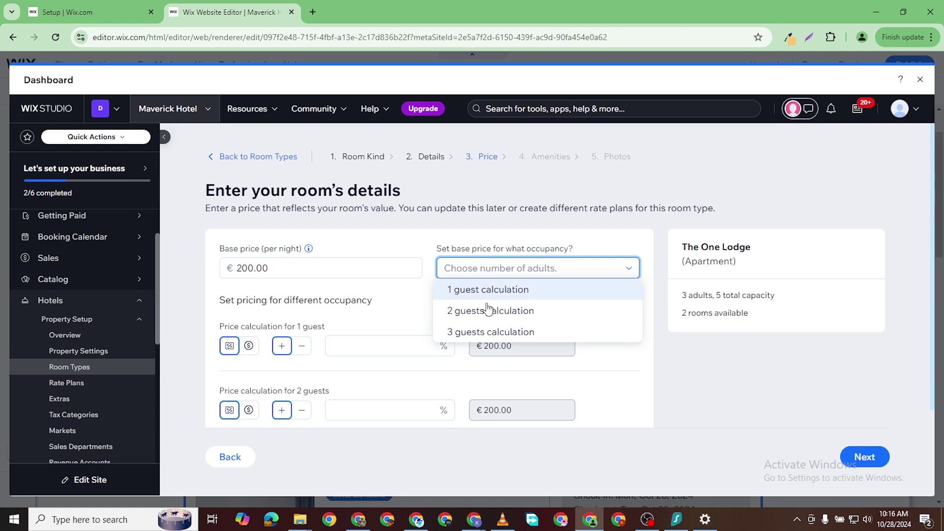
pyautogui.click(482, 338)
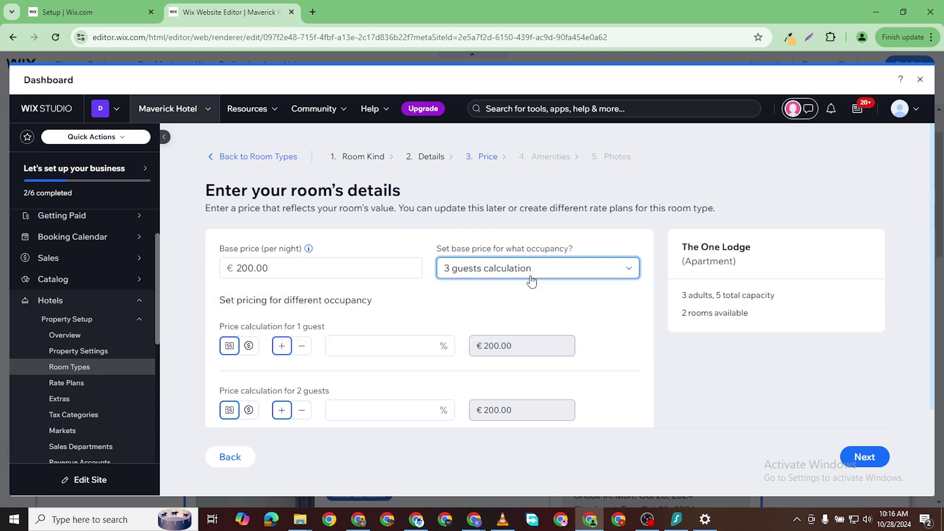
# Step: Set the price calculation for 2 guests to a 100% increase over the base price
pyautogui.click(397, 344)
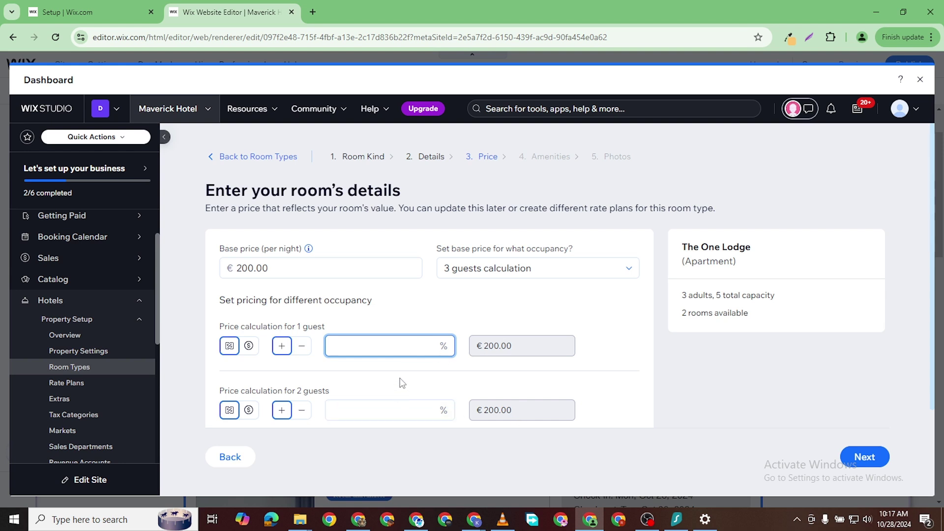
pyautogui.click(281, 421)
pyautogui.click(390, 411)
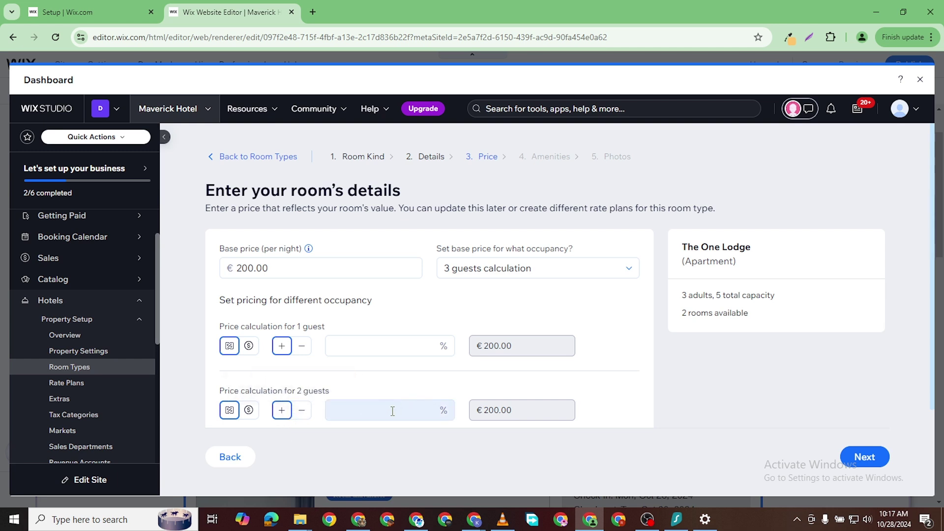
pyautogui.write('200')
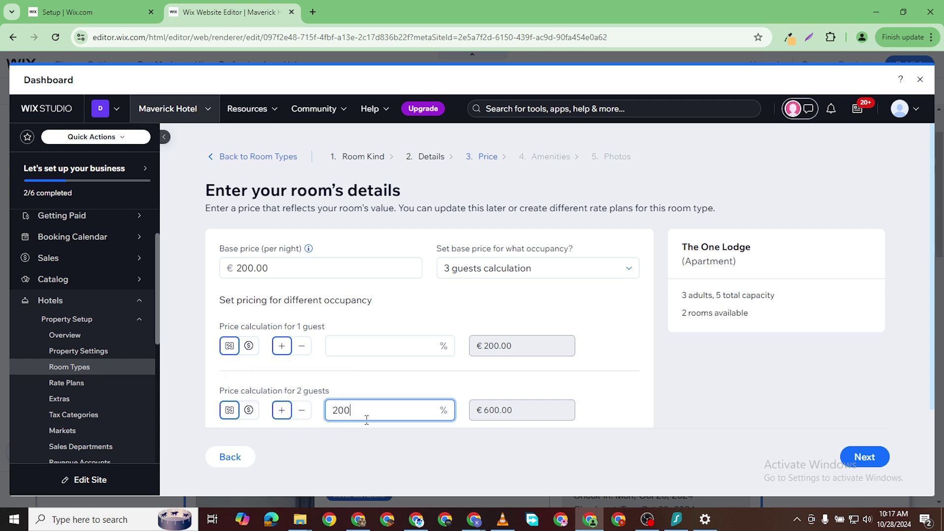
pyautogui.press('BackSpace')
pyautogui.press('BackSpace')
pyautogui.press('BackSpace')
pyautogui.write('100')
# Step: Review the price calculations for each occupancy and continue to the room's amenities
pyautogui.scroll(-2, 591, 331)
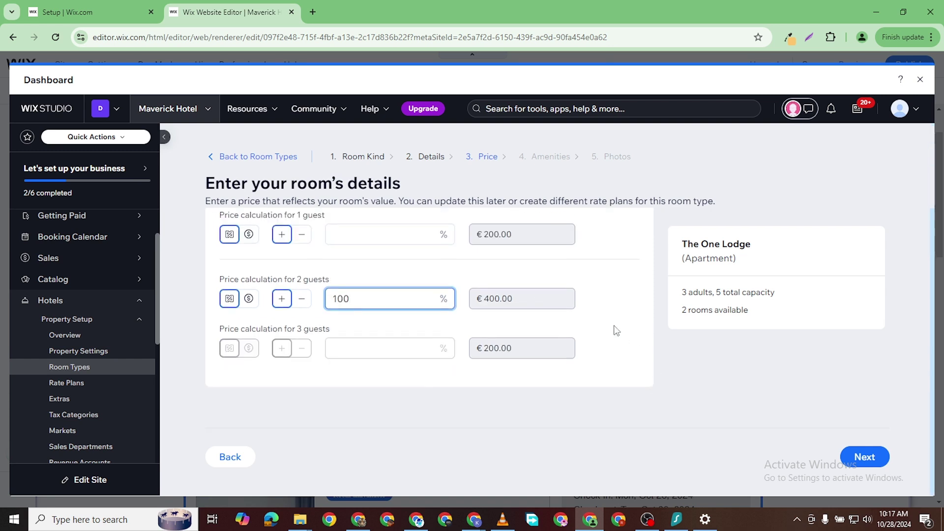
pyautogui.click(361, 351)
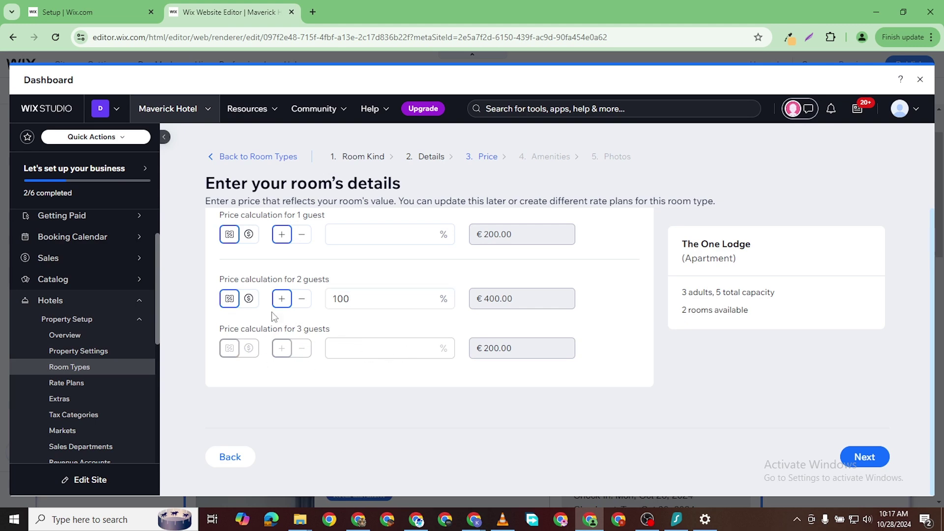
pyautogui.scroll(1, 305, 364)
pyautogui.scroll(-1, 354, 389)
pyautogui.scroll(1, 496, 289)
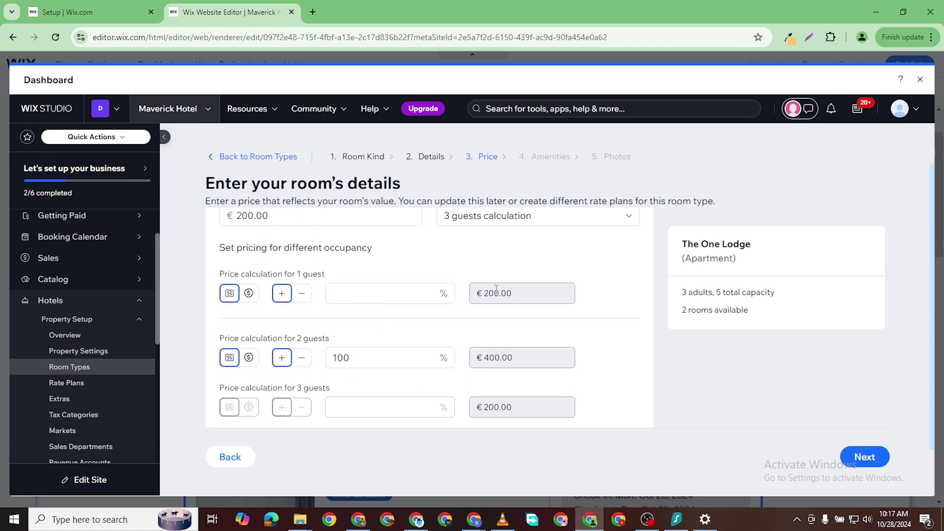
pyautogui.scroll(-1, 517, 346)
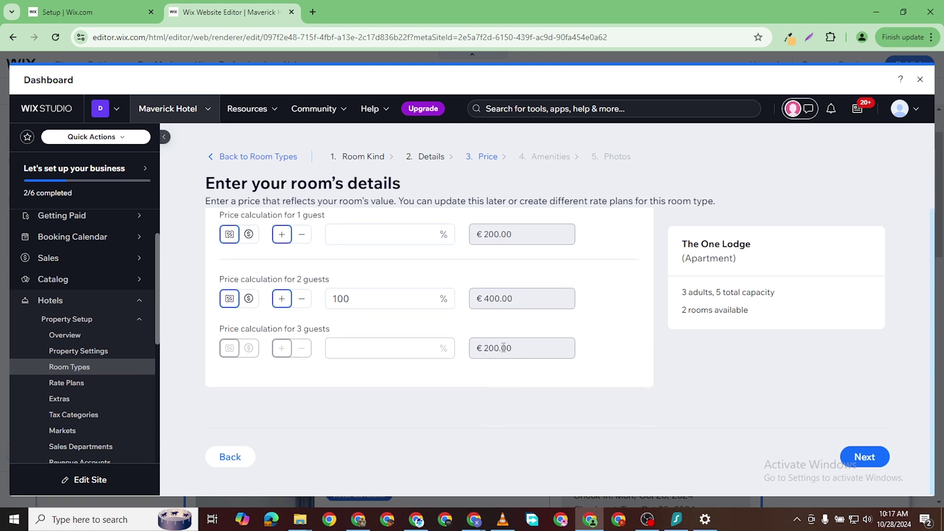
pyautogui.click(868, 457)
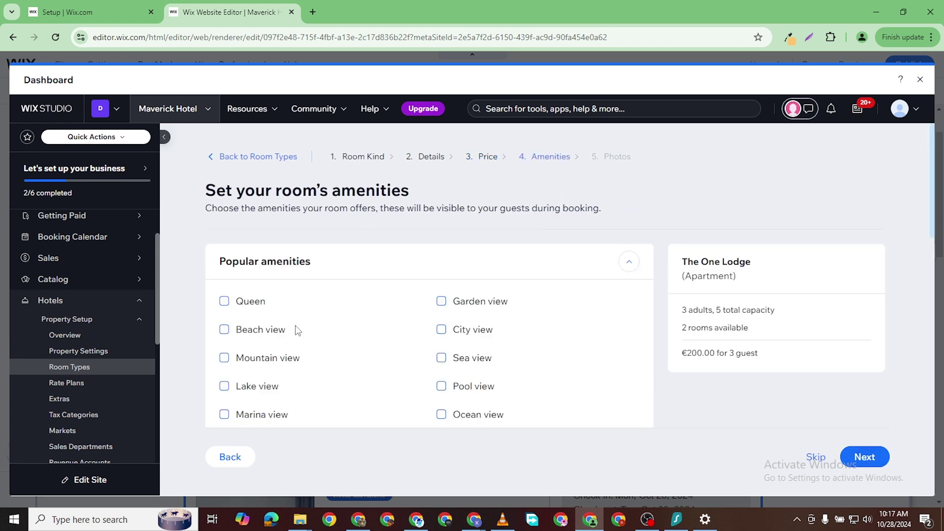
# Step: Select Garden view and Beach view among the room's popular amenities
pyautogui.scroll(-1, 282, 315)
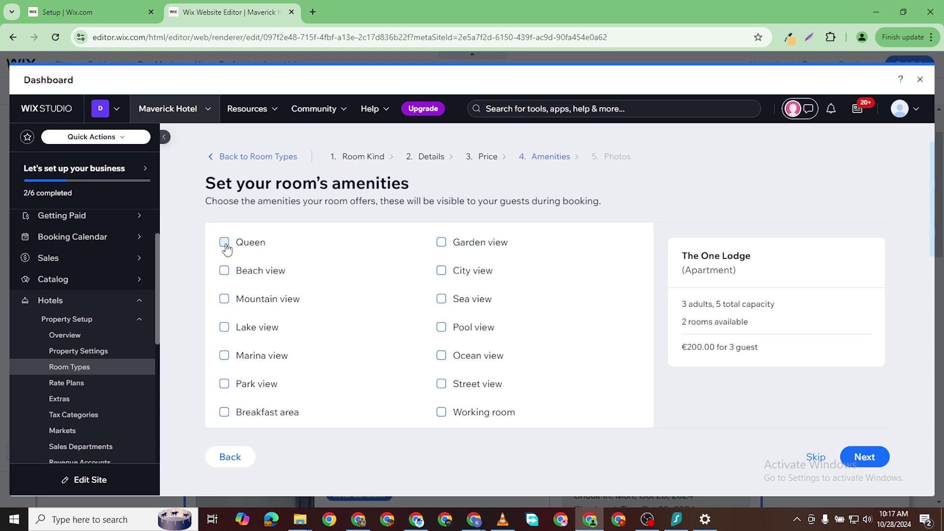
pyautogui.scroll(1, 353, 287)
pyautogui.scroll(-1, 327, 286)
pyautogui.click(441, 243)
pyautogui.click(225, 274)
# Step: Add Cable TV, Computer in room, Wireless internet, Dishwasher and Satellite TV to the room's popular amenities
pyautogui.scroll(-3, 304, 384)
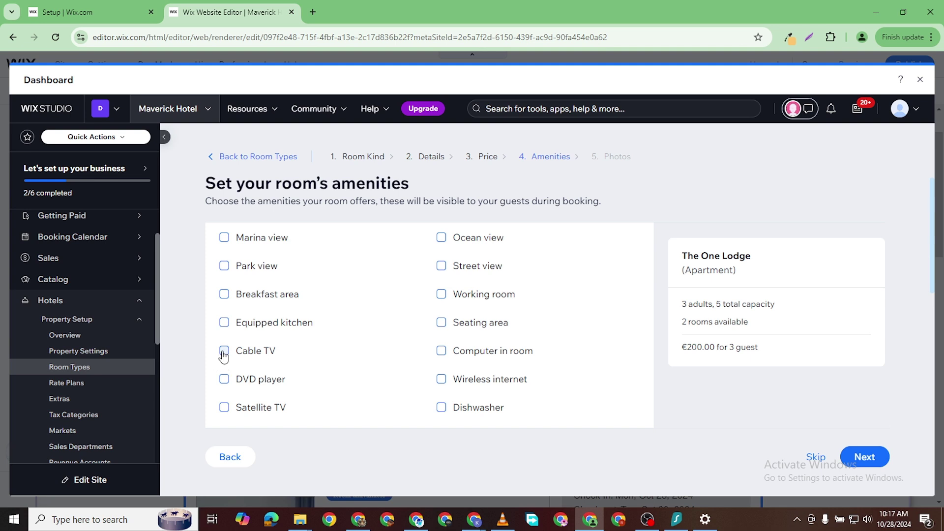
pyautogui.click(224, 350)
pyautogui.click(440, 351)
pyautogui.click(441, 379)
pyautogui.click(441, 407)
pyautogui.click(238, 411)
# Step: Add Microwave oven and Bathrobes to the amenities and set the smoking conditions to Non-smoking
pyautogui.scroll(-3, 435, 314)
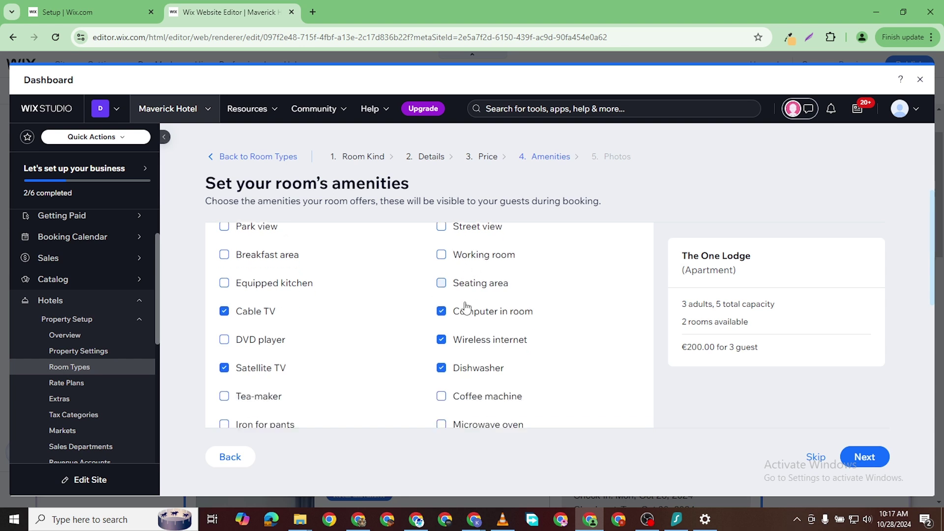
pyautogui.scroll(-2, 427, 340)
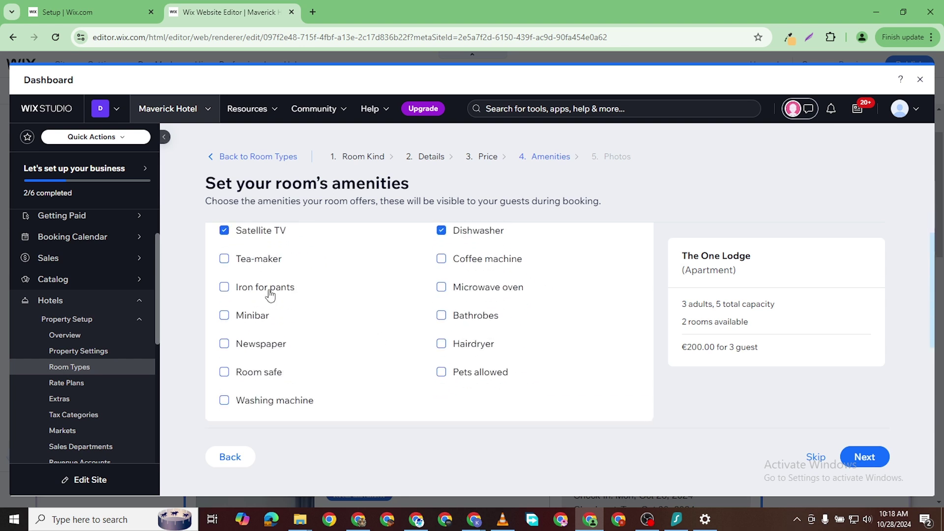
pyautogui.click(445, 288)
pyautogui.click(442, 319)
pyautogui.scroll(-5, 377, 331)
pyautogui.scroll(1, 445, 320)
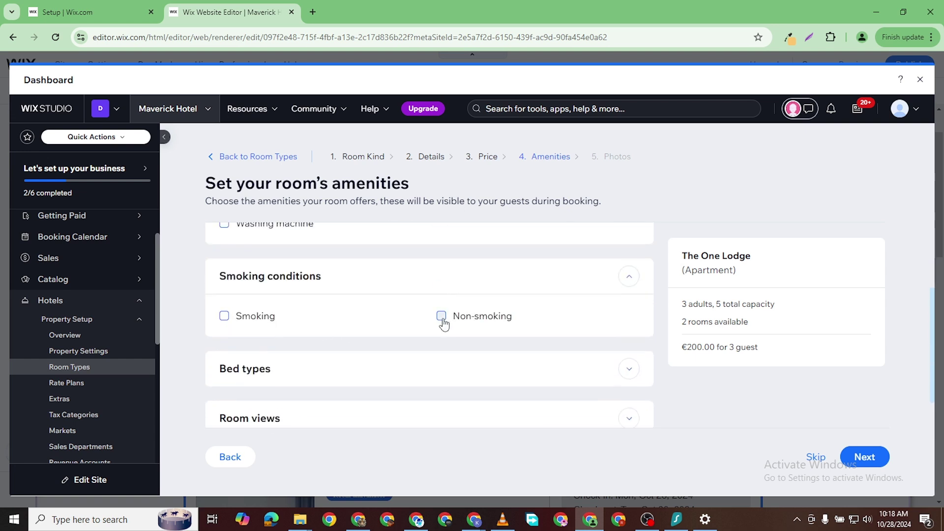
pyautogui.click(442, 316)
# Step: Review the bed types for the room and select Twin
pyautogui.scroll(-3, 396, 330)
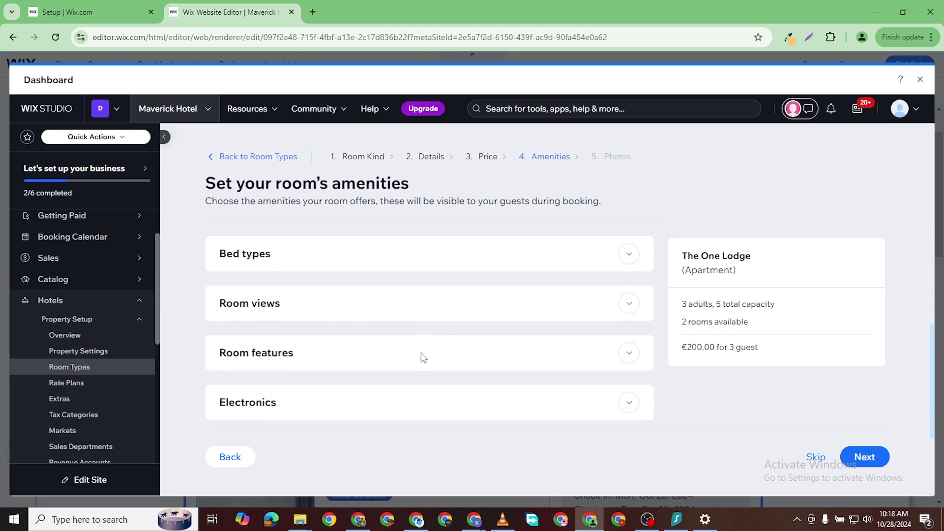
pyautogui.scroll(2, 609, 316)
pyautogui.click(629, 309)
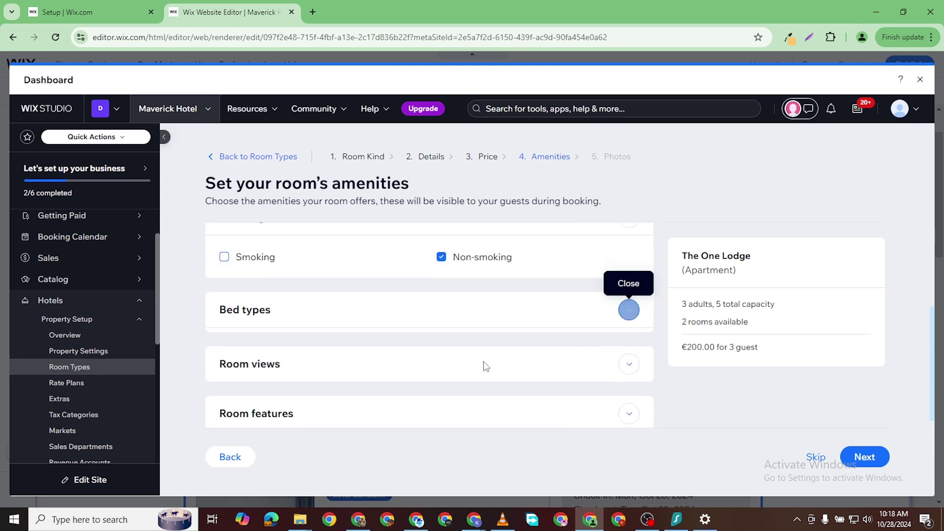
pyautogui.scroll(-1, 404, 384)
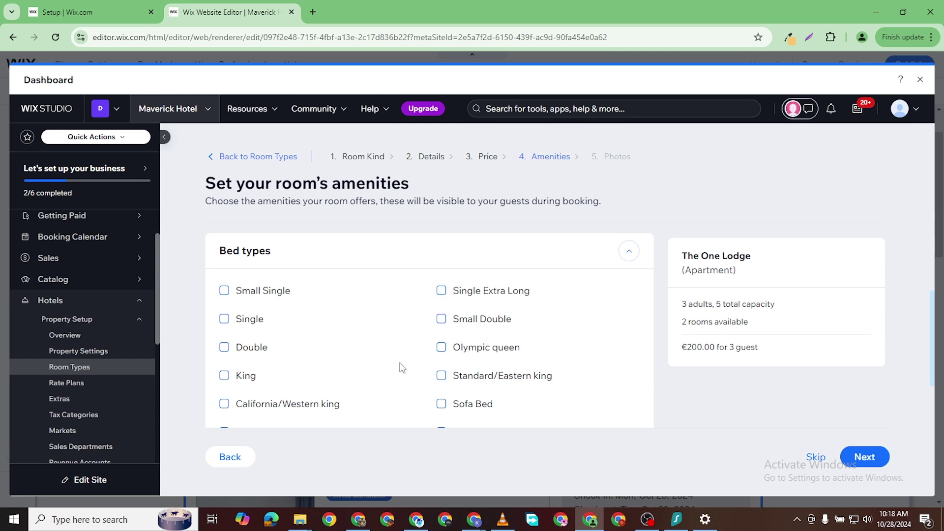
pyautogui.scroll(-1, 314, 381)
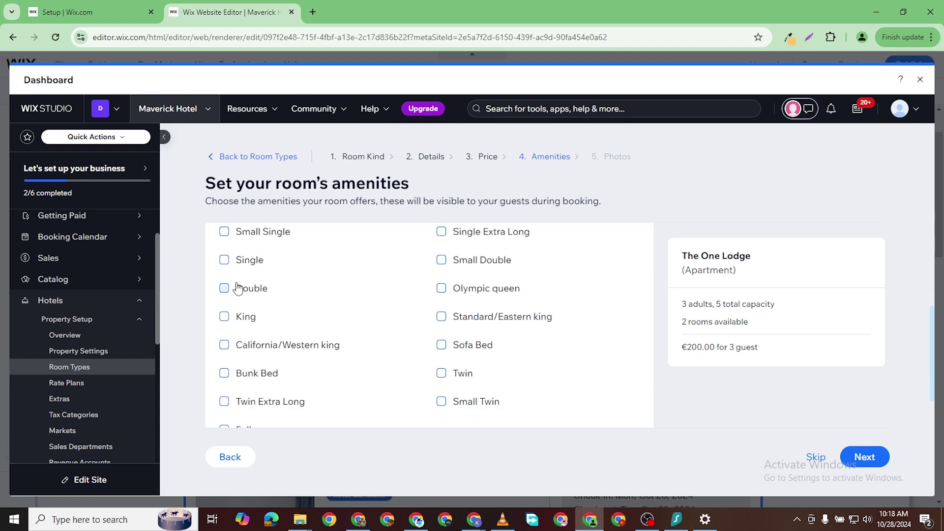
pyautogui.scroll(-1, 273, 380)
pyautogui.scroll(2, 401, 345)
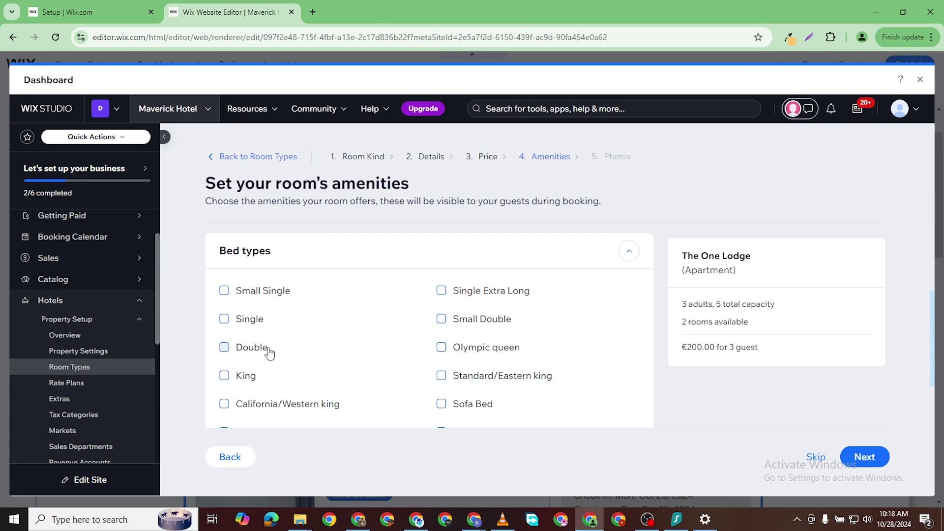
pyautogui.scroll(-3, 343, 341)
pyautogui.scroll(1, 270, 320)
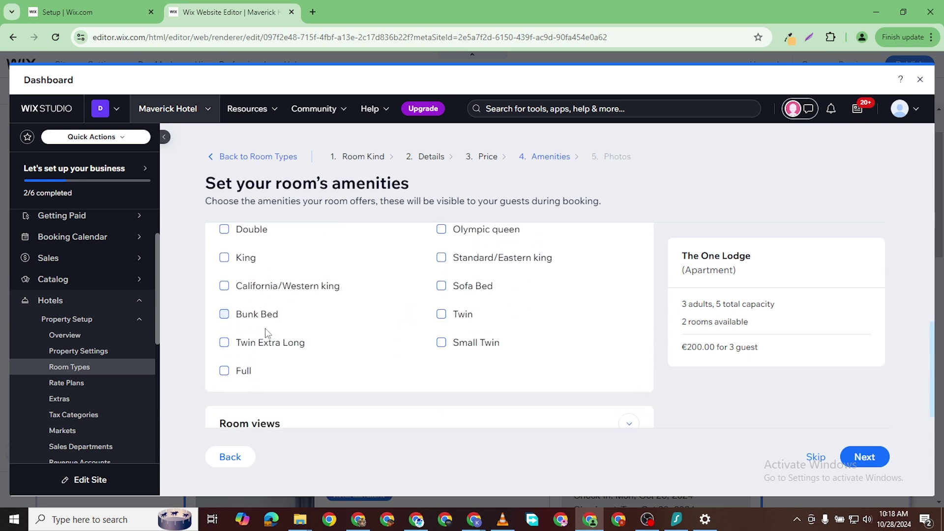
pyautogui.click(440, 314)
pyautogui.scroll(2, 447, 295)
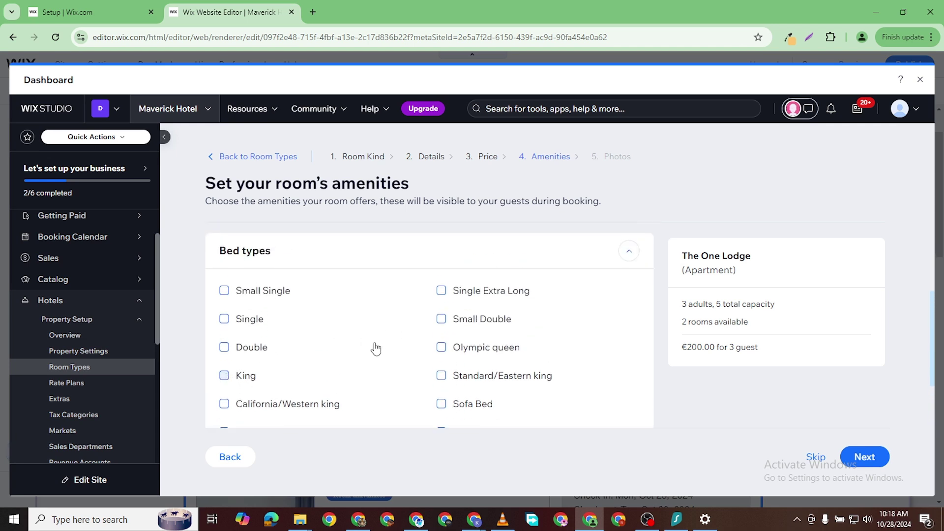
# Step: Select Courtyard view among the room views
pyautogui.scroll(-4, 376, 348)
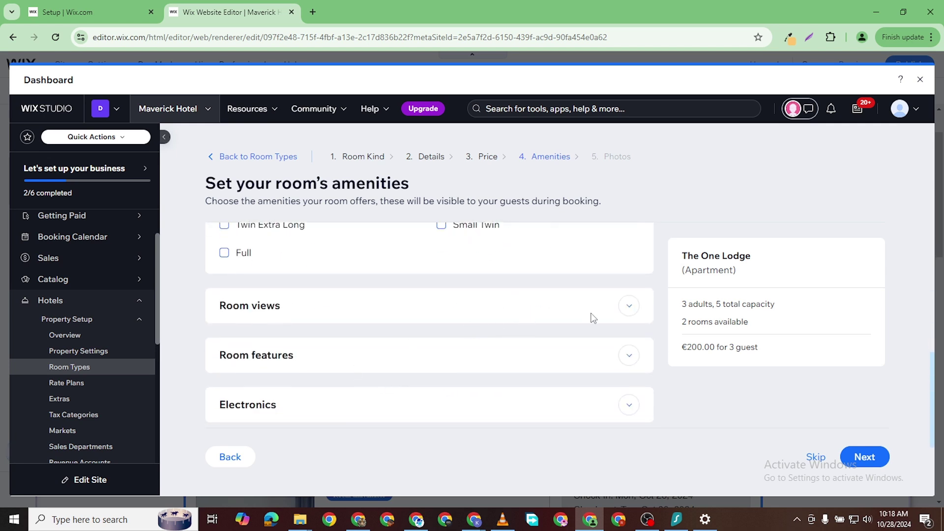
pyautogui.click(628, 305)
pyautogui.scroll(-1, 393, 354)
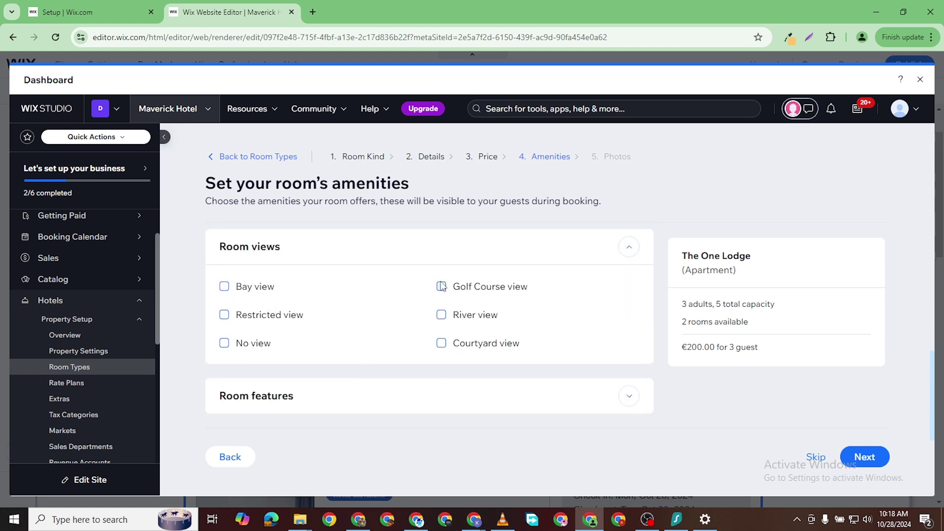
pyautogui.click(450, 298)
pyautogui.click(440, 343)
# Step: Select Connected rooms, Separate luggage store, Balcony, Bathroom with bathtub, Bathroom with jacuzzi, Carpeted floor and Mosquito net among the room features
pyautogui.scroll(-3, 590, 344)
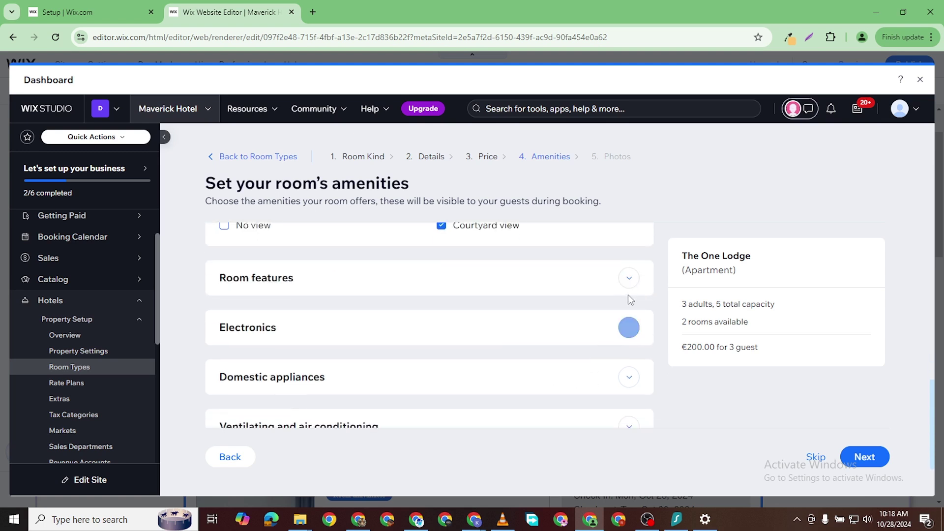
pyautogui.click(628, 278)
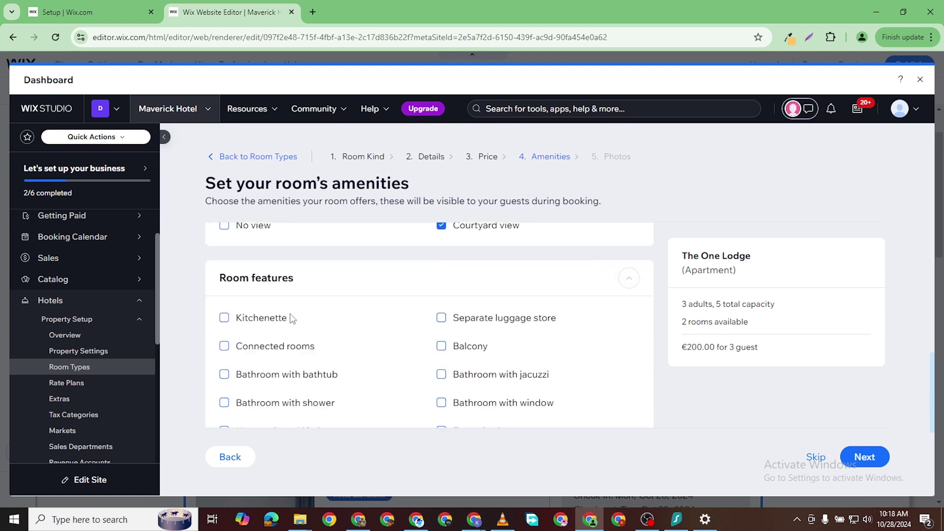
pyautogui.click(225, 346)
pyautogui.click(441, 318)
pyautogui.click(442, 377)
pyautogui.scroll(-3, 443, 378)
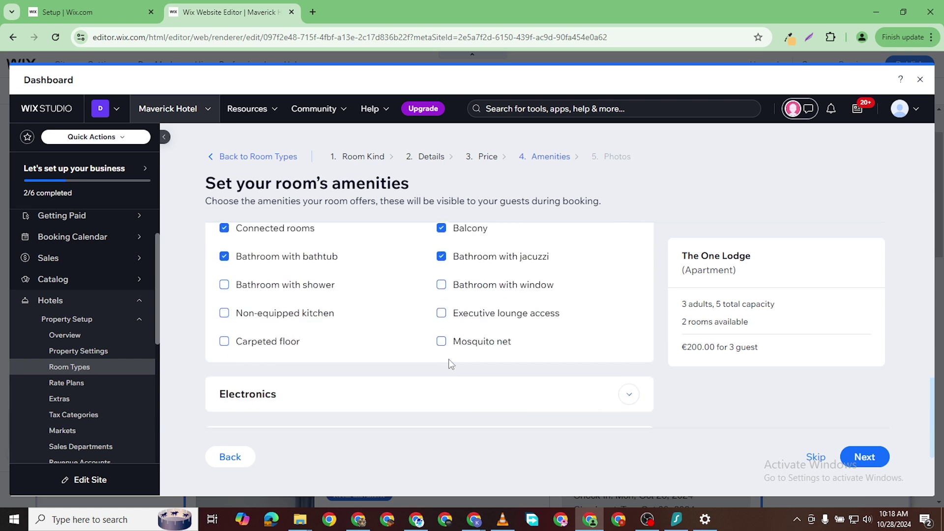
pyautogui.click(442, 341)
pyautogui.click(224, 341)
# Step: Select both Analogue modem connection options, Bedside telephone, Cable TV (Paid) and Desktop telephone among the electronics
pyautogui.scroll(-3, 414, 363)
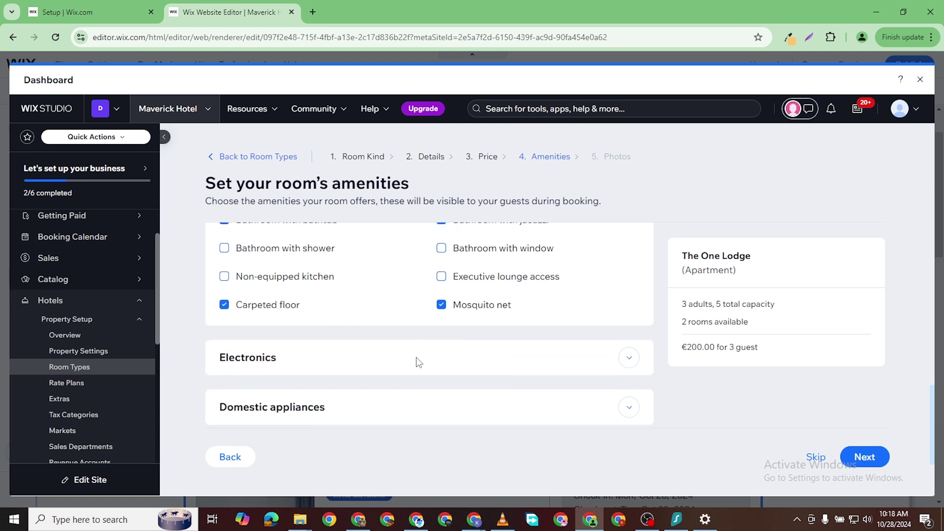
pyautogui.click(629, 276)
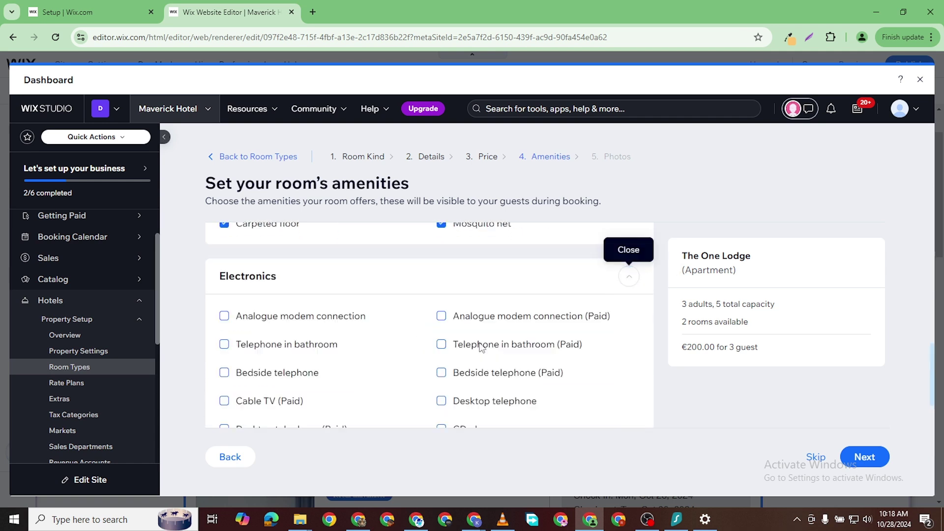
pyautogui.click(224, 316)
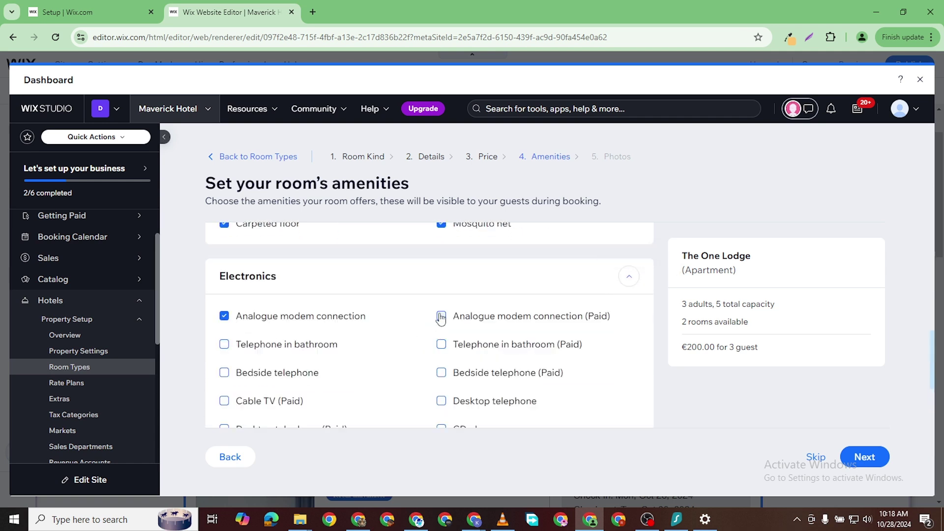
pyautogui.click(441, 316)
pyautogui.click(442, 399)
pyautogui.click(224, 375)
# Step: Add both MP3 player options and the paid CD player, Computer in room, Cordless telephone and ISDN connection to the electronics
pyautogui.scroll(-3, 265, 345)
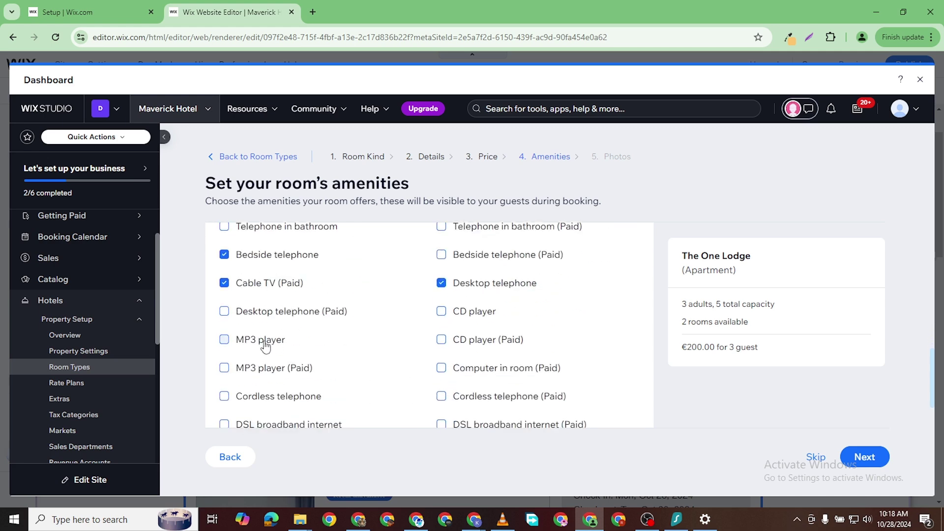
pyautogui.click(225, 340)
pyautogui.click(227, 369)
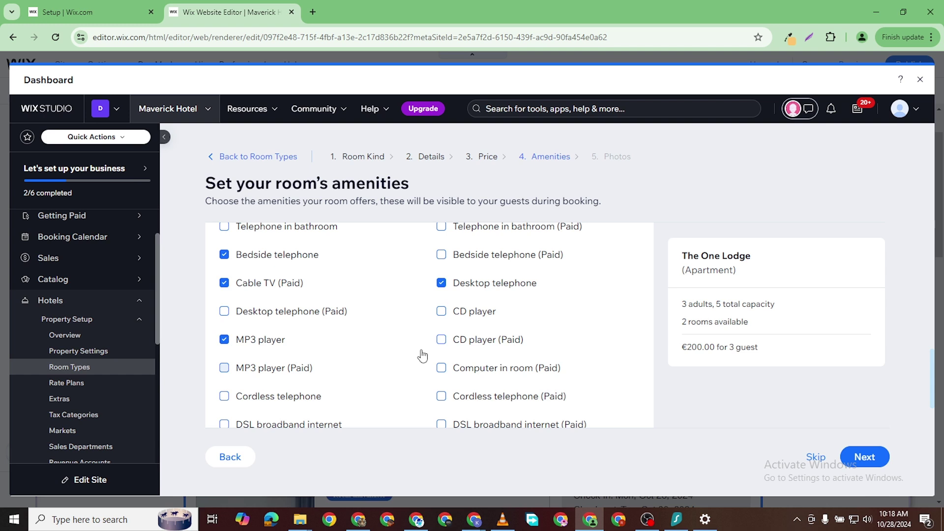
pyautogui.click(441, 367)
pyautogui.click(441, 396)
pyautogui.scroll(-3, 455, 358)
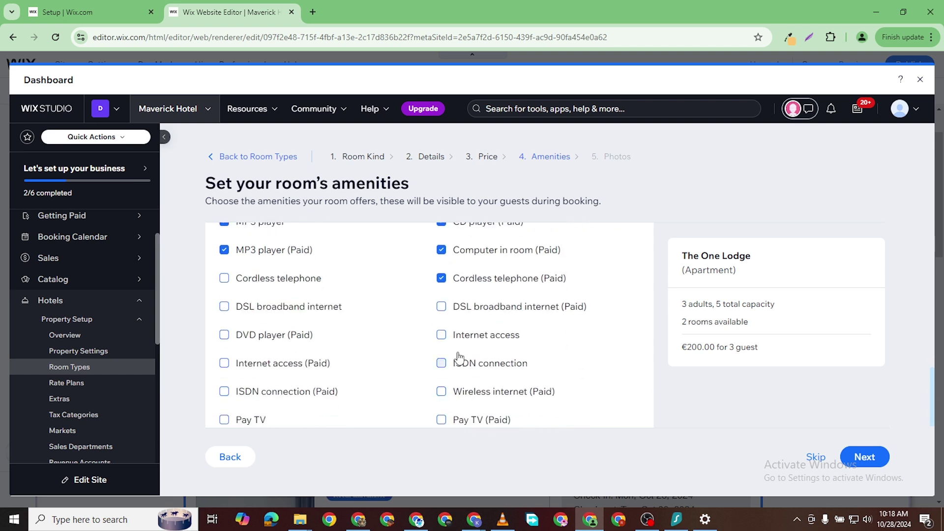
pyautogui.click(224, 392)
# Step: Select Alarm clock, Dishwasher (Paid), Fridge, and the free and paid Baby listening device and Ice-maker options among the domestic appliances
pyautogui.scroll(-10, 436, 379)
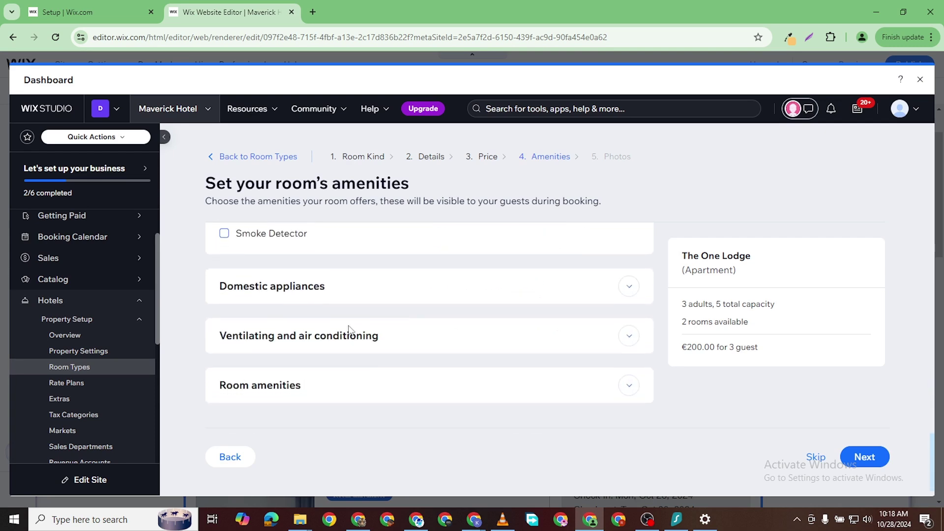
pyautogui.click(628, 286)
pyautogui.scroll(-1, 309, 295)
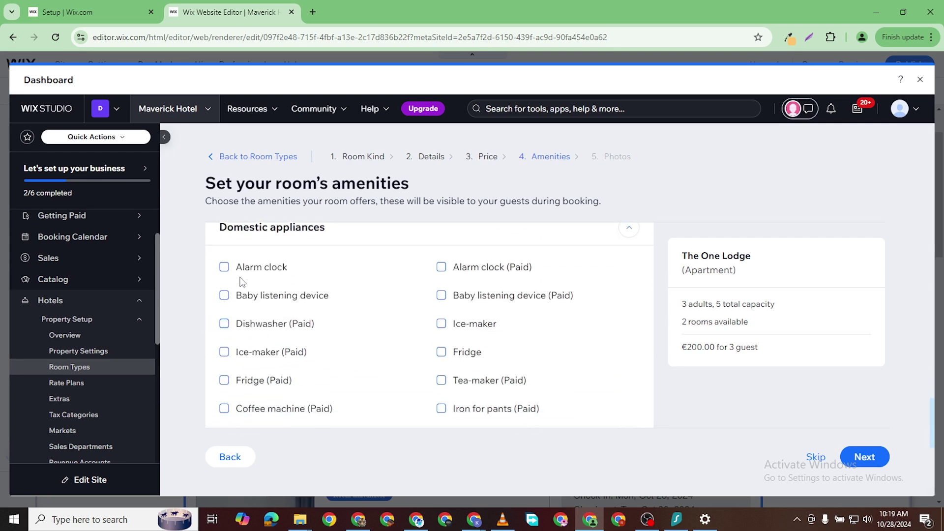
pyautogui.click(224, 267)
pyautogui.click(225, 295)
pyautogui.click(224, 324)
pyautogui.click(441, 295)
pyautogui.click(441, 324)
pyautogui.click(441, 352)
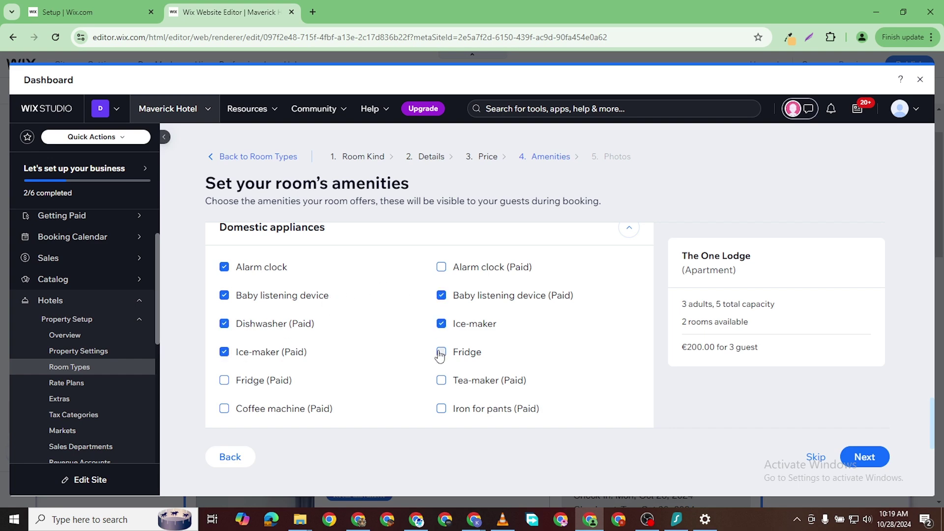
# Step: Select Centrally controlled air conditioning, Fan (Paid), Individually controlled ventilation and Central heating under Ventilating and air conditioning
pyautogui.scroll(-1, 483, 372)
pyautogui.scroll(-8, 483, 372)
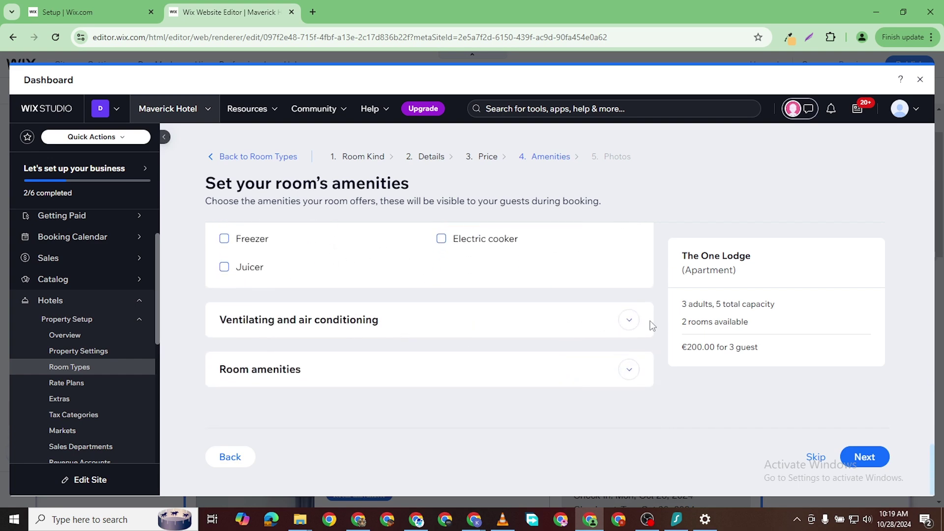
pyautogui.click(629, 320)
pyautogui.scroll(-3, 246, 344)
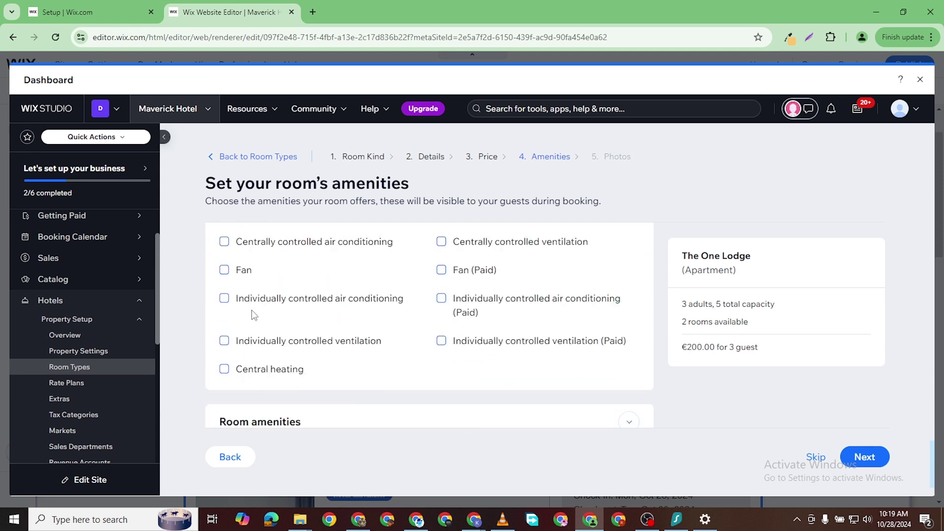
pyautogui.click(340, 242)
pyautogui.click(442, 271)
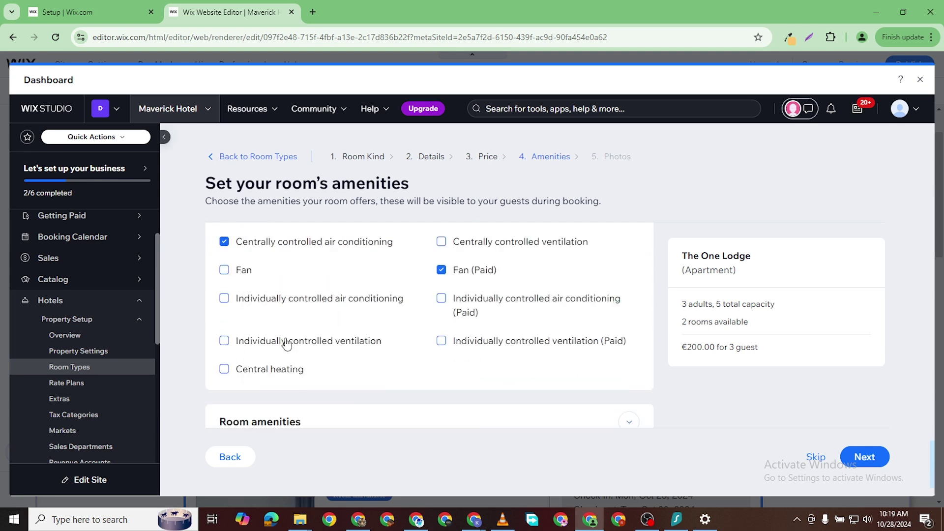
pyautogui.click(328, 362)
# Step: Select Plan of emergency exits, Bathrobes (Paid), Handicap facilities, Free local calls (Paid) and Hairdryer (Paid) among the room amenities
pyautogui.scroll(-1, 485, 366)
pyautogui.click(629, 369)
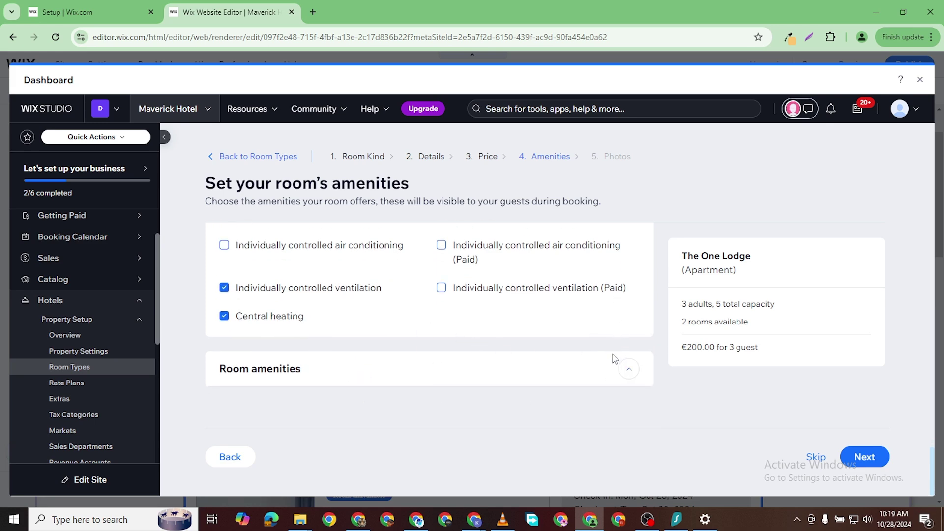
pyautogui.click(620, 367)
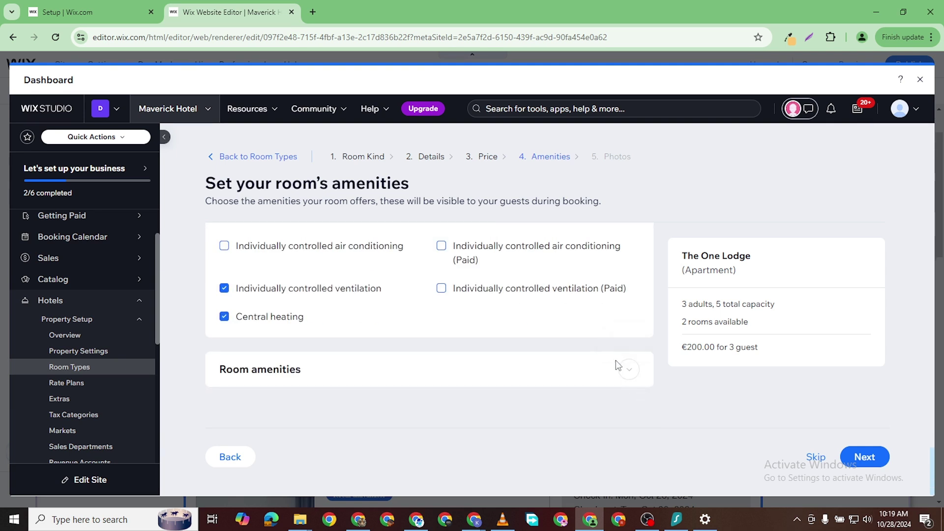
pyautogui.click(626, 369)
pyautogui.scroll(-3, 403, 339)
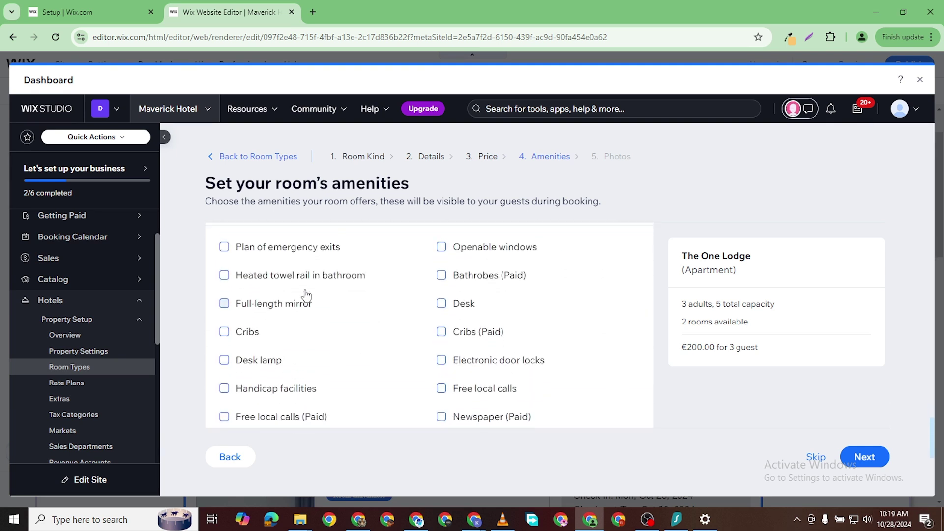
pyautogui.scroll(2, 305, 294)
pyautogui.click(223, 350)
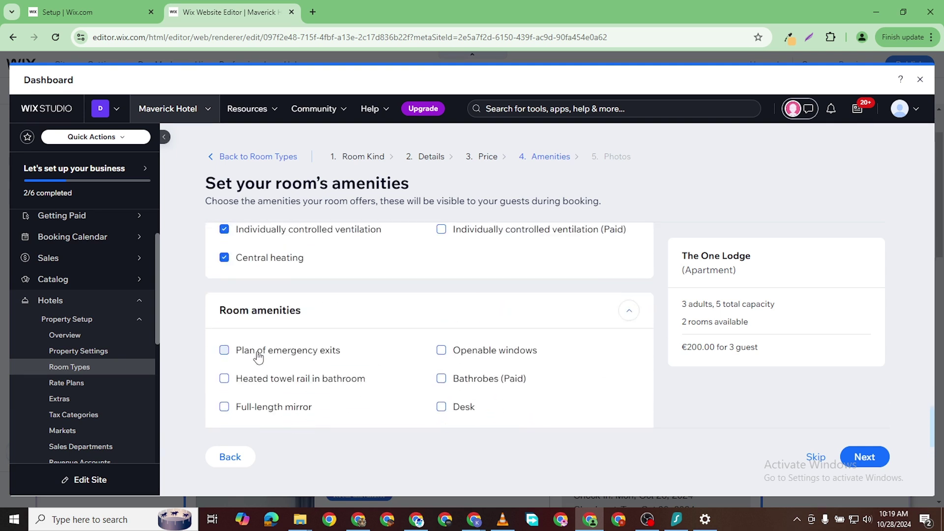
pyautogui.click(440, 378)
pyautogui.scroll(-3, 453, 380)
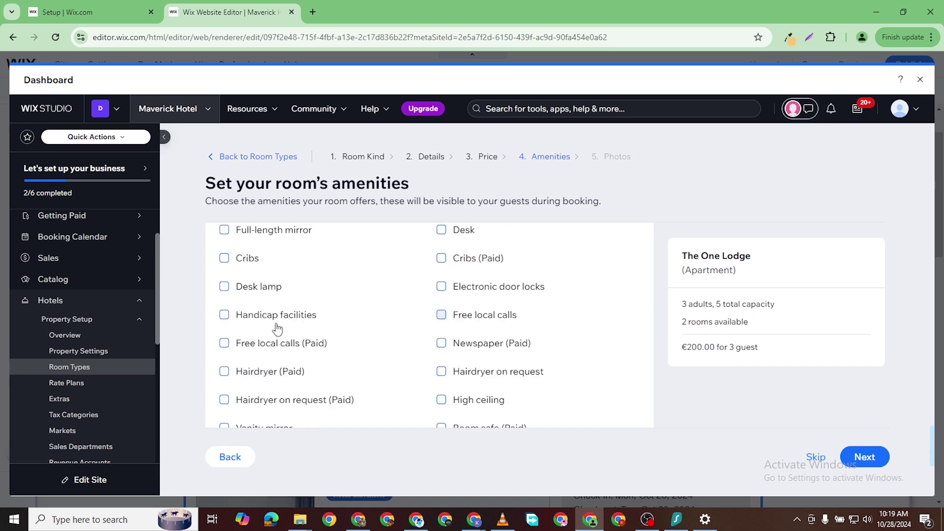
pyautogui.click(224, 314)
pyautogui.click(224, 342)
# Step: Add Room safe (Paid), Pets not allowed and Private bathroom to the room amenities and continue to the room photos
pyautogui.scroll(-3, 452, 402)
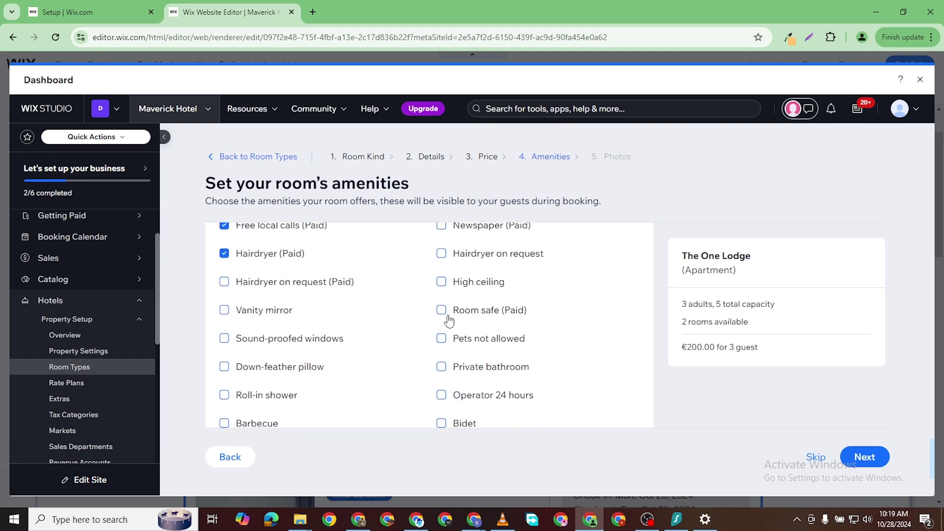
pyautogui.click(441, 311)
pyautogui.click(441, 338)
pyautogui.click(441, 366)
pyautogui.scroll(-2, 626, 387)
pyautogui.scroll(-2, 627, 387)
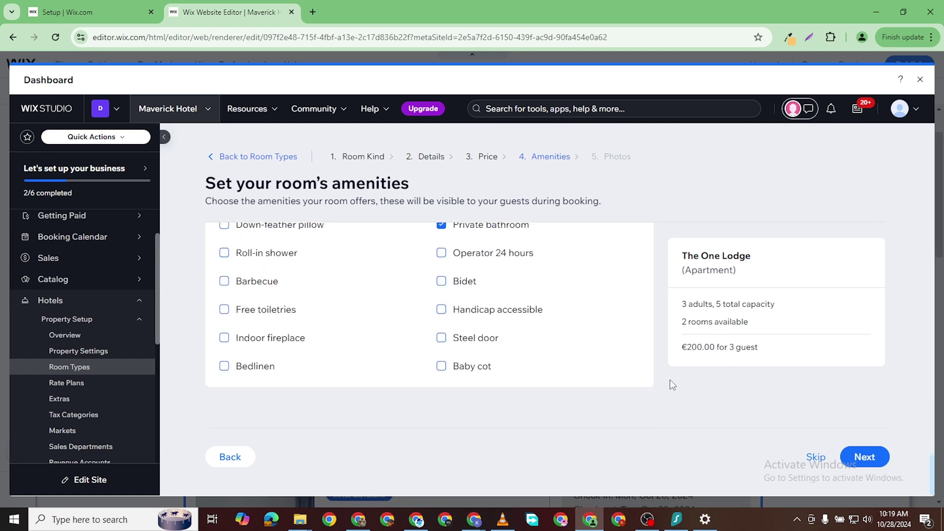
pyautogui.click(865, 458)
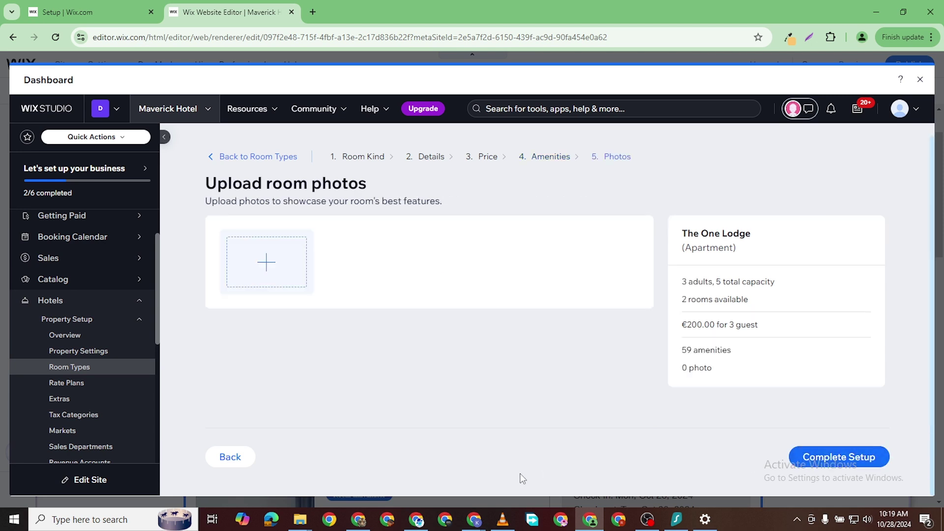
# Step: Upload the four Pexels bedroom photos from Downloads and add pexels-pixabay-271639.jpg as The One Lodge's room photo
pyautogui.click(266, 272)
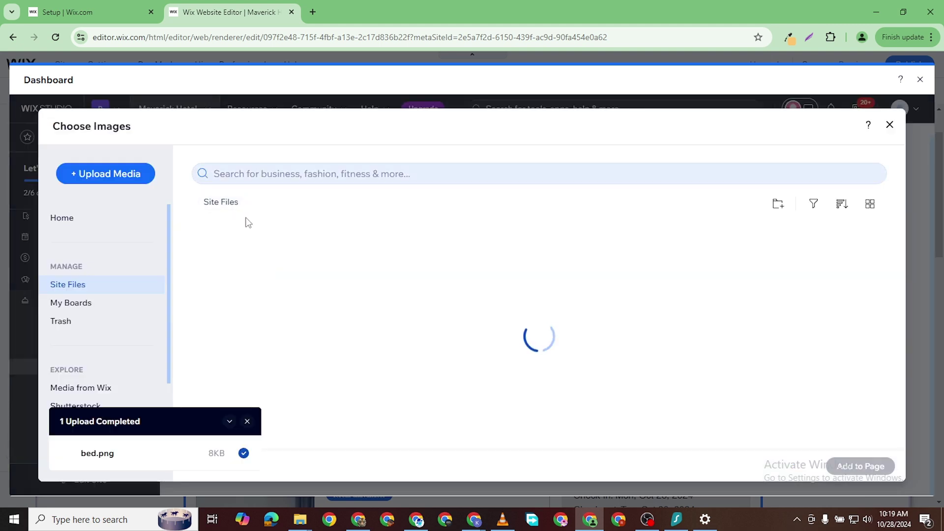
pyautogui.click(137, 174)
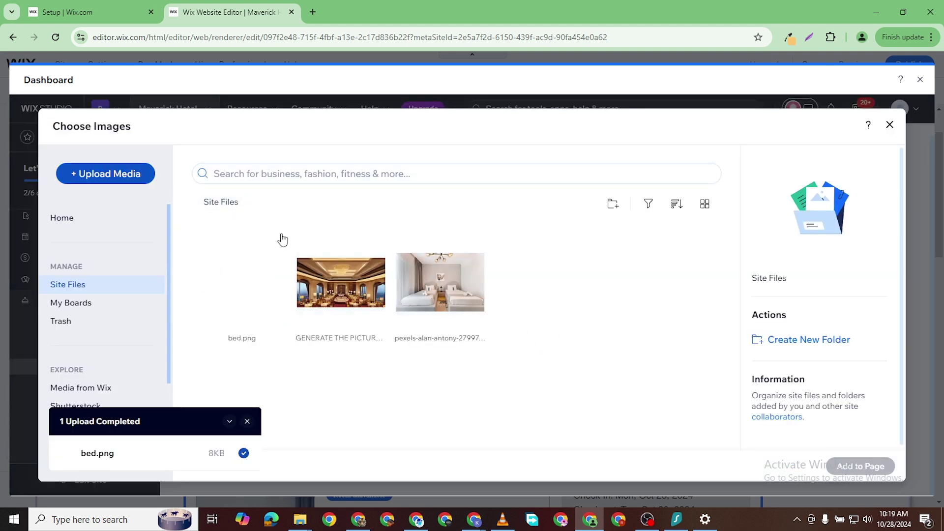
pyautogui.click(499, 331)
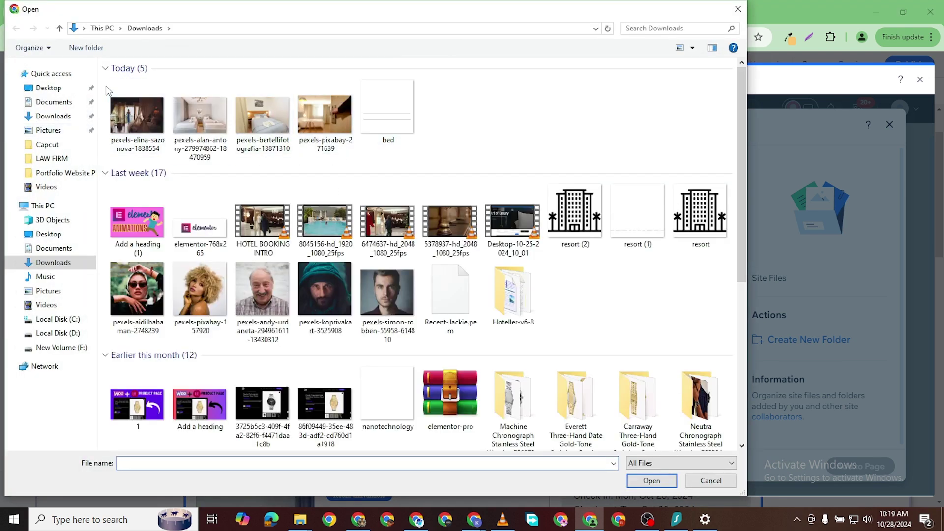
pyautogui.moveTo(106, 87); pyautogui.dragTo(312, 145)
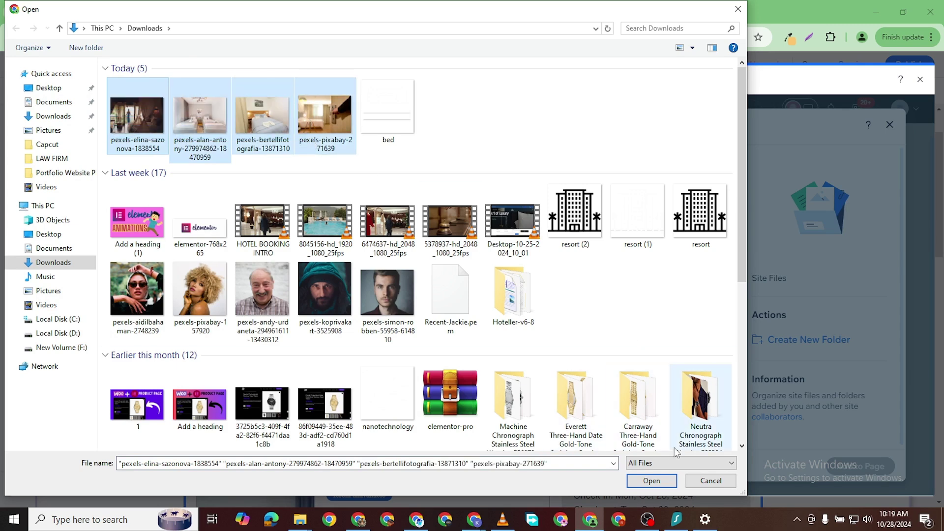
pyautogui.click(651, 480)
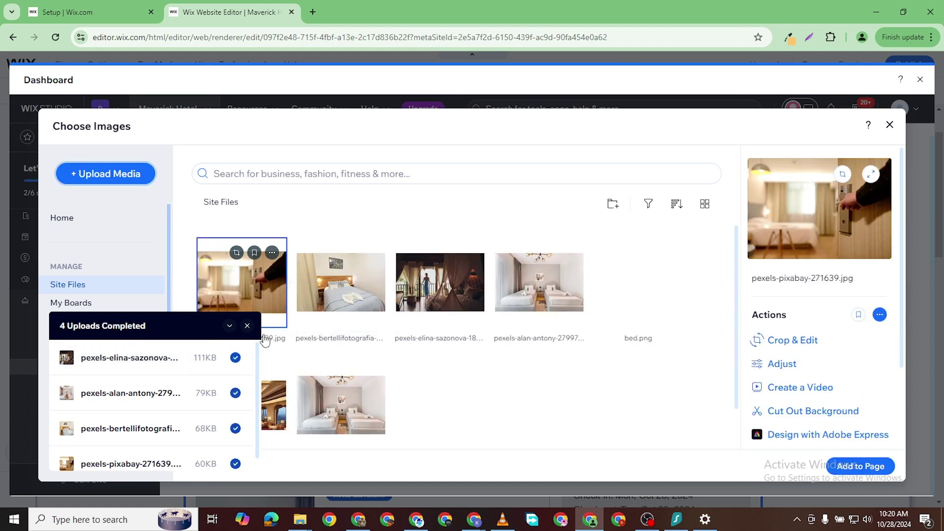
pyautogui.click(854, 466)
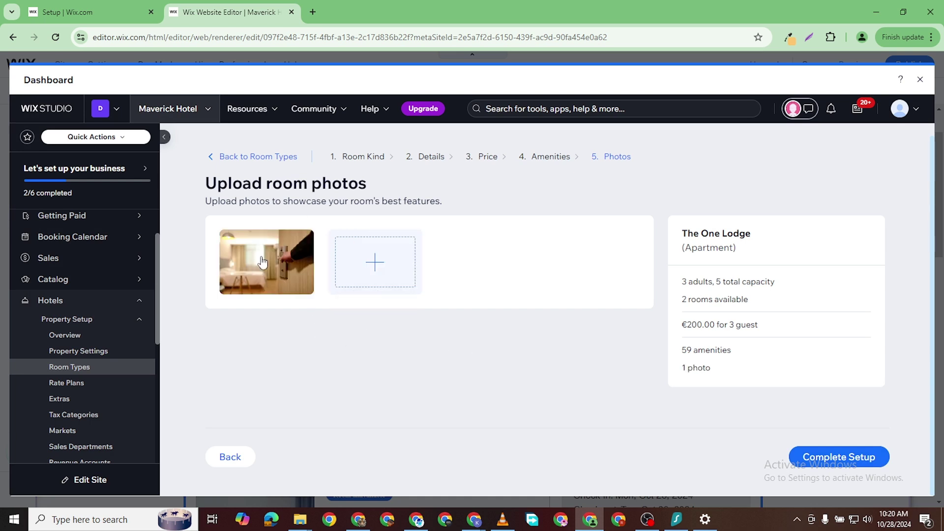
# Step: Proceed to complete The One Lodge's setup and review its room type summary and selling options
pyautogui.click(854, 459)
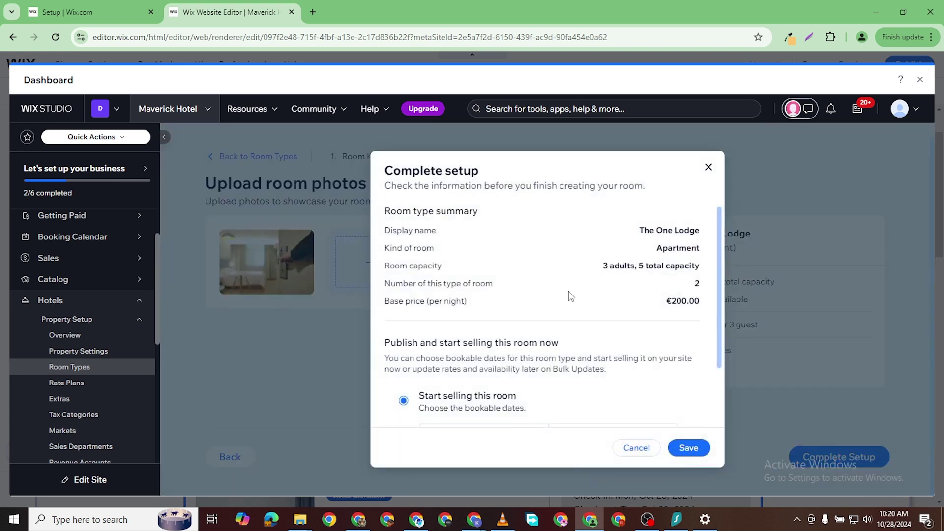
pyautogui.scroll(-2, 571, 295)
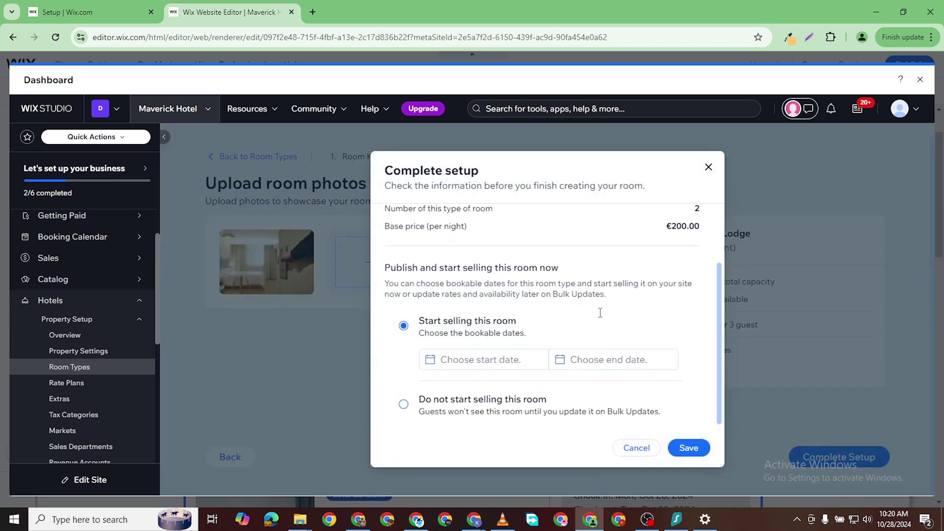
pyautogui.scroll(2, 600, 313)
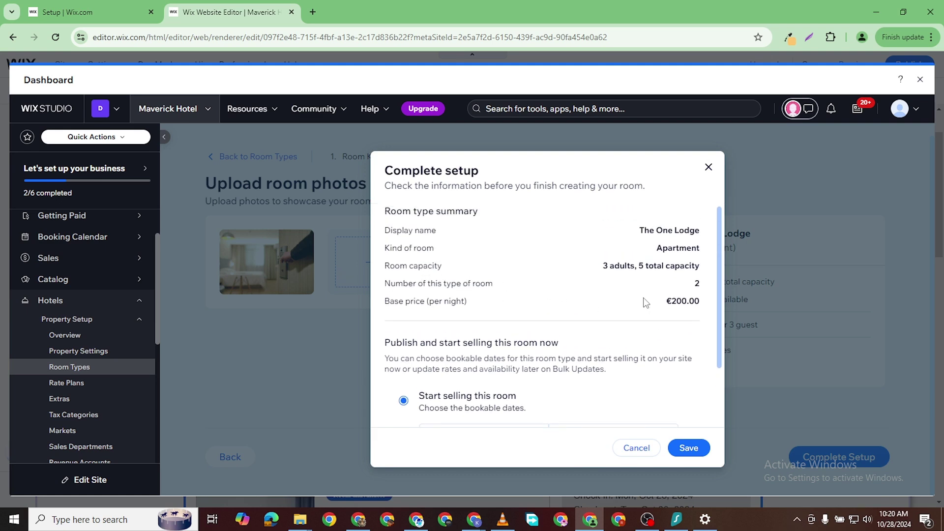
pyautogui.scroll(-2, 535, 333)
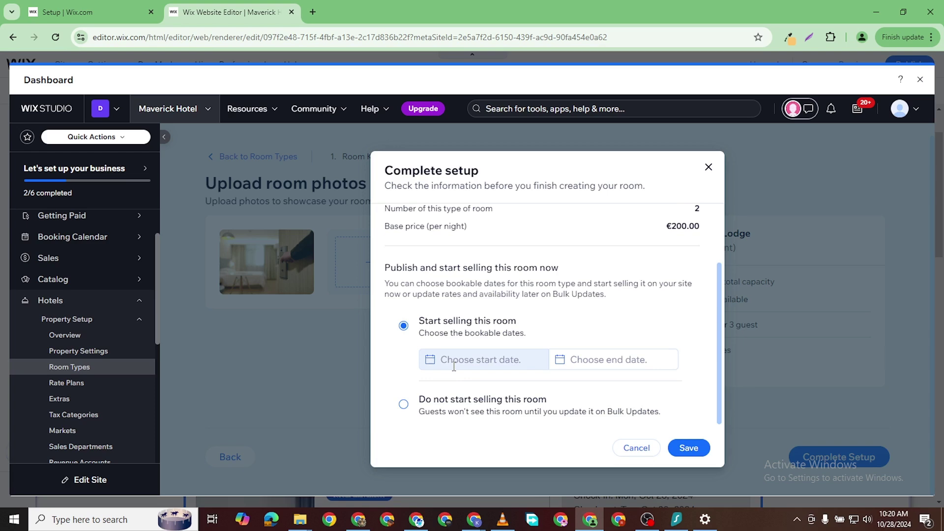
pyautogui.click(485, 360)
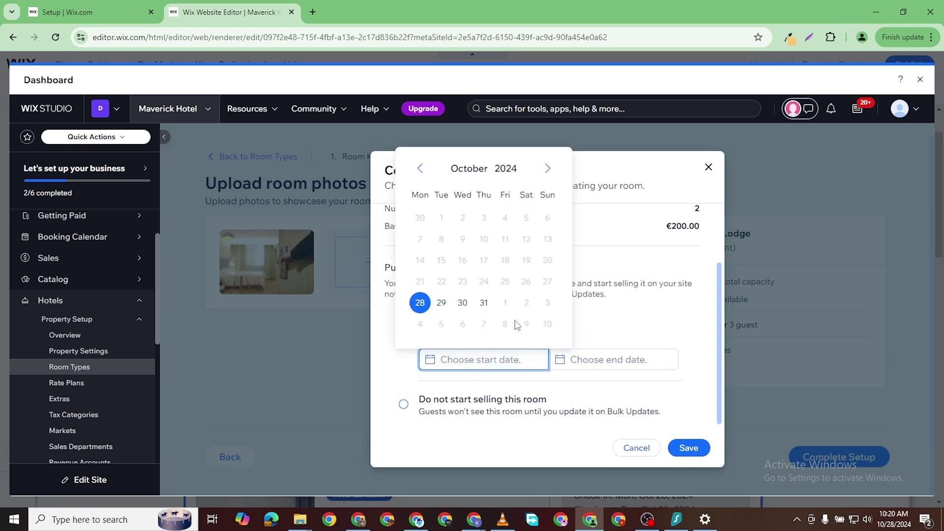
pyautogui.click(629, 355)
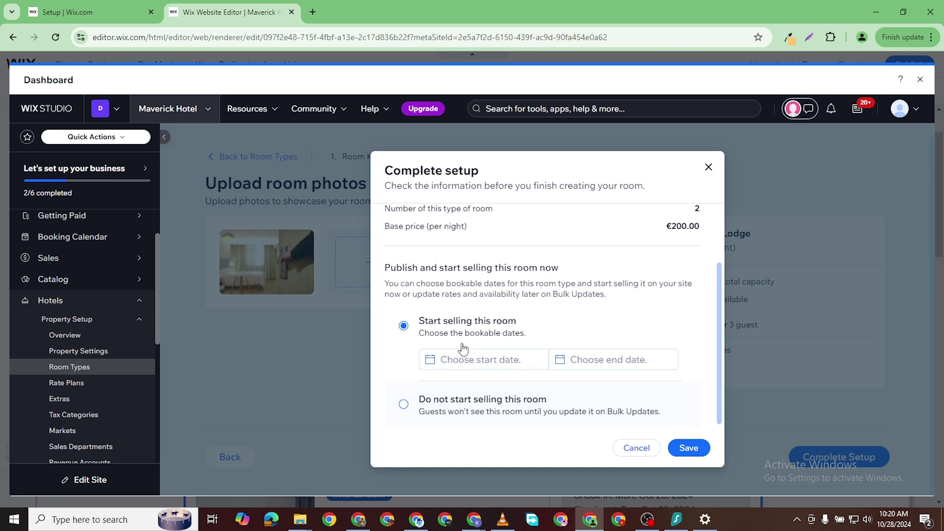
pyautogui.click(688, 448)
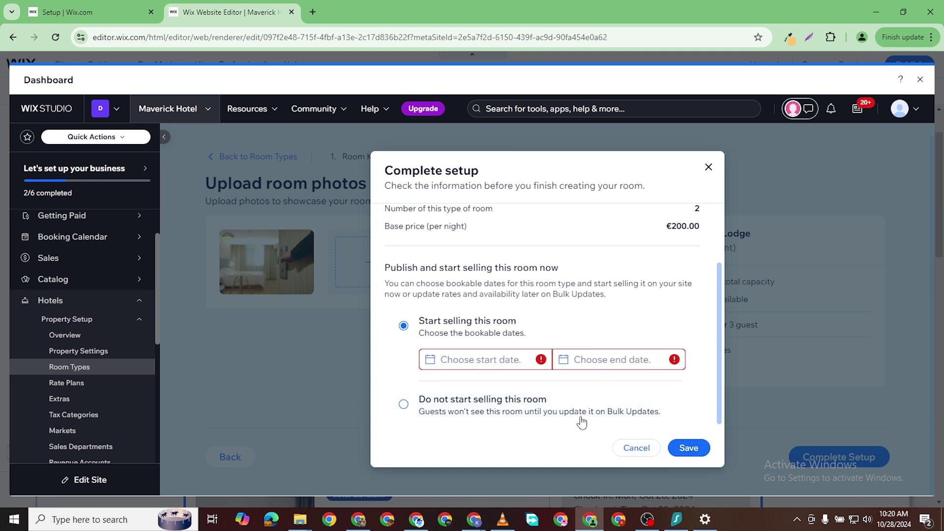
# Step: Start selling the room with bookable dates from Oct 28, 2024 to Oct 31, 2024, and save the room type
pyautogui.click(432, 359)
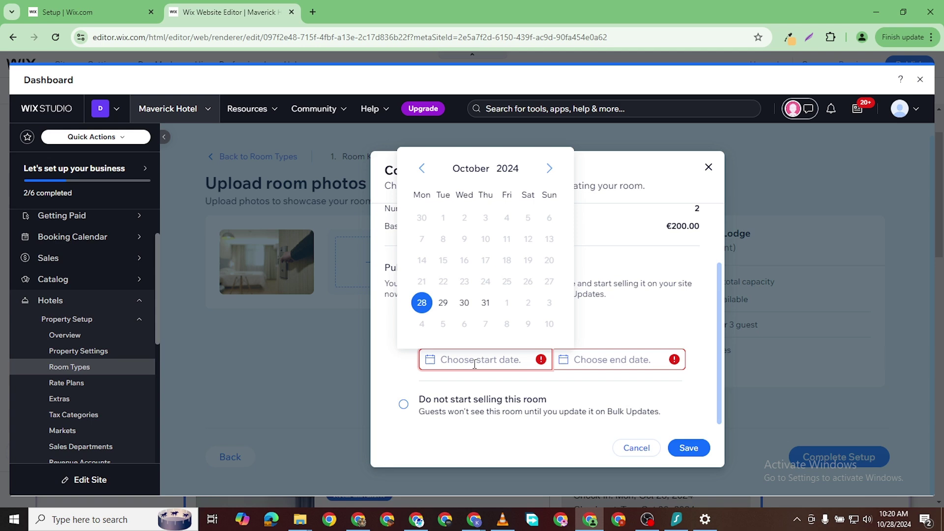
pyautogui.click(422, 303)
pyautogui.click(595, 359)
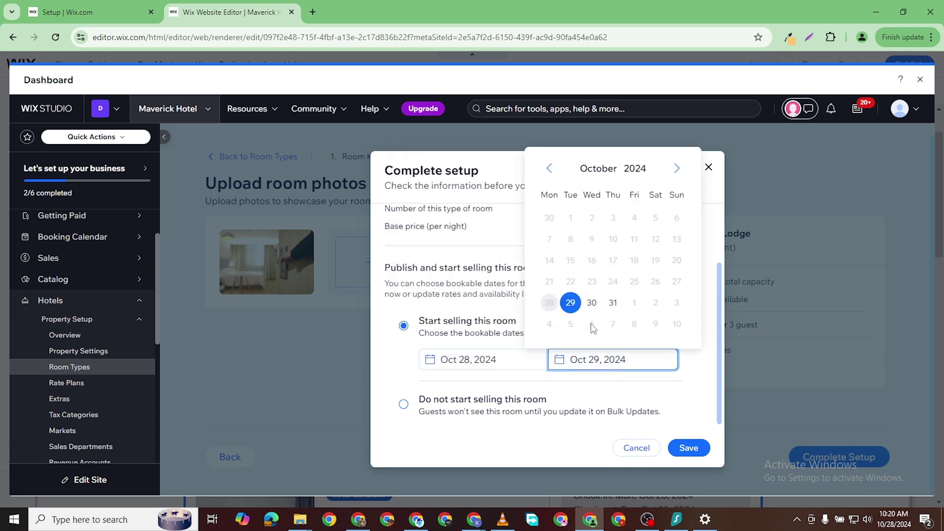
pyautogui.click(612, 304)
pyautogui.click(690, 447)
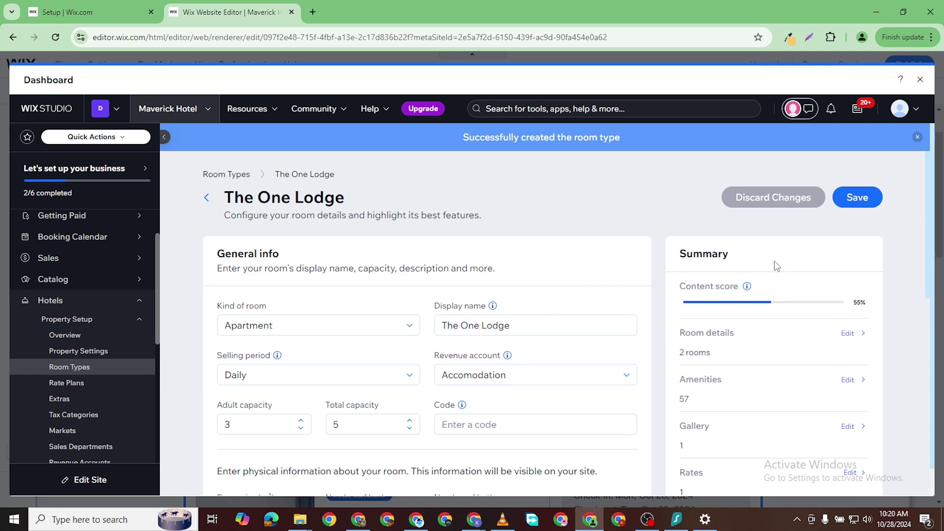
# Step: Review The One Lodge's description and its details, amenities, photos and rate plan sections, and save the room type
pyautogui.scroll(-10, 710, 270)
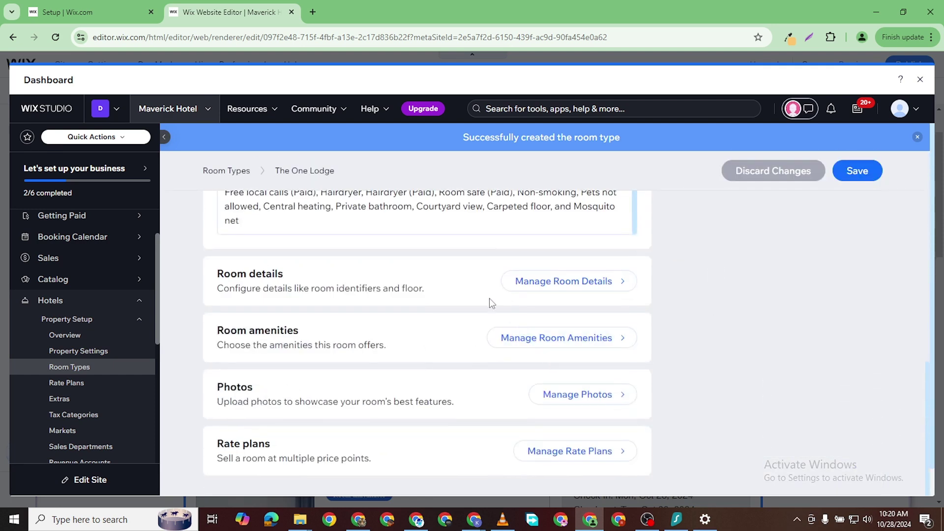
pyautogui.scroll(5, 435, 334)
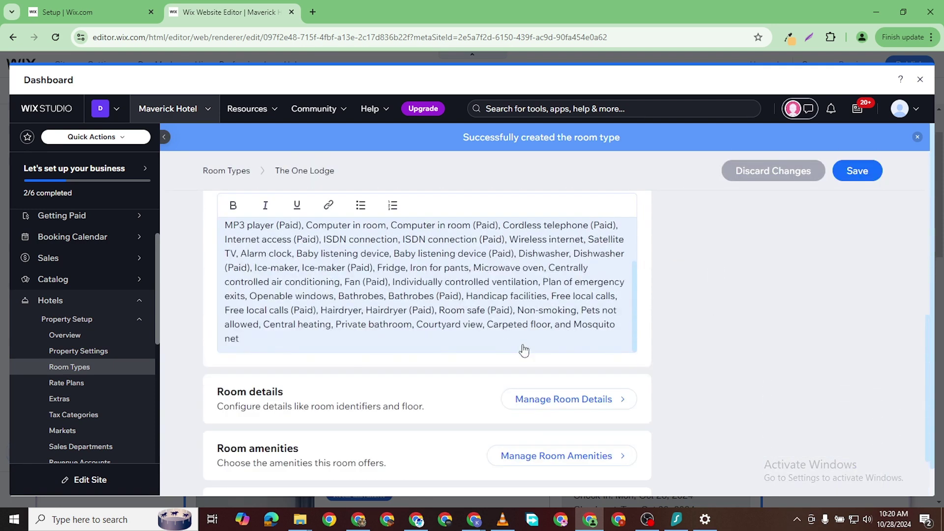
pyautogui.scroll(-3, 524, 350)
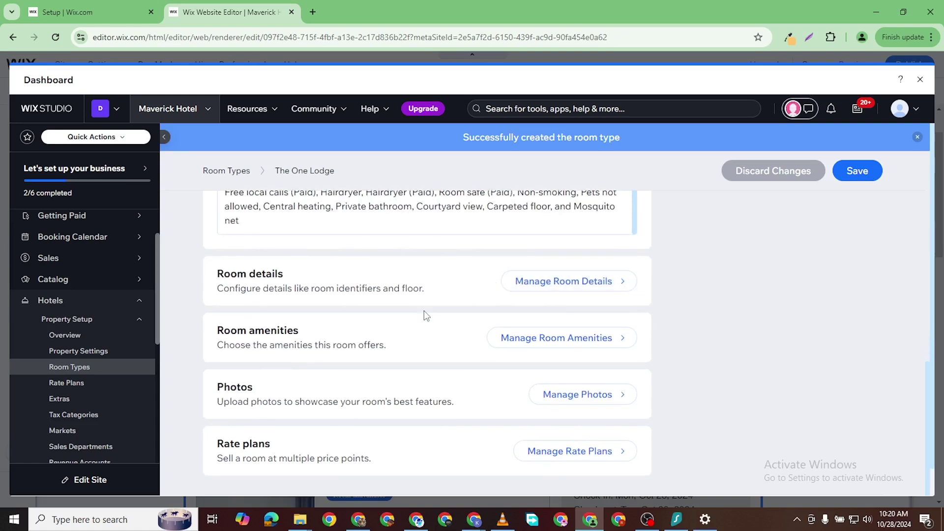
pyautogui.scroll(-1, 464, 433)
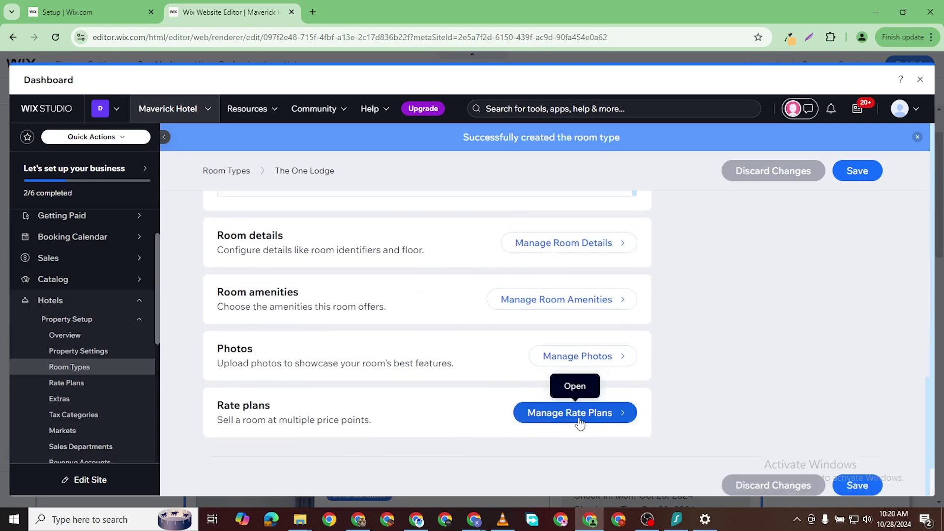
pyautogui.click(853, 172)
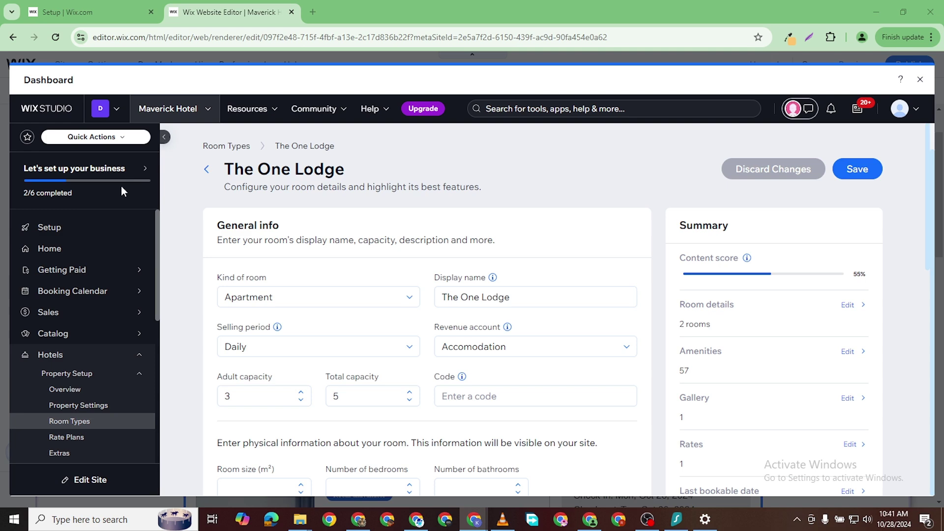
# Step: Return from the dashboard to the BOOK A ROOM page and open the Book a Room widget's settings
pyautogui.click(88, 14)
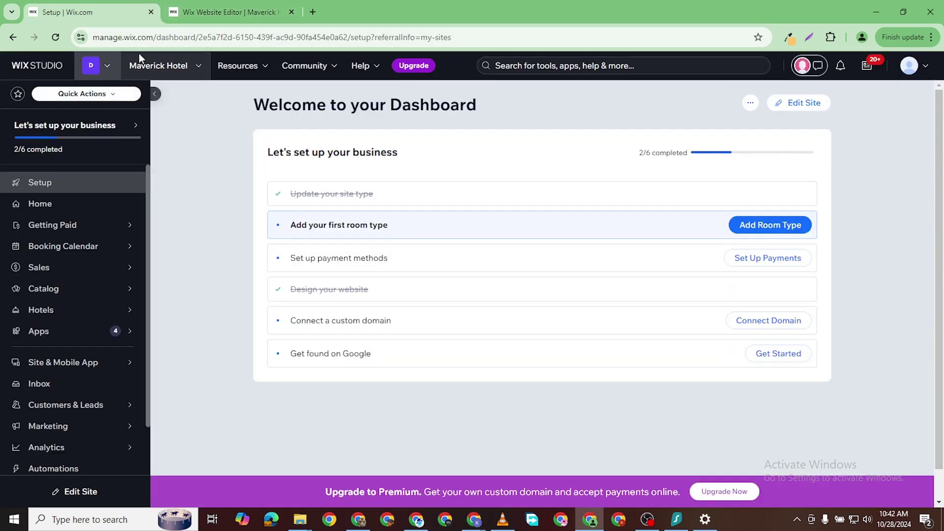
pyautogui.click(198, 11)
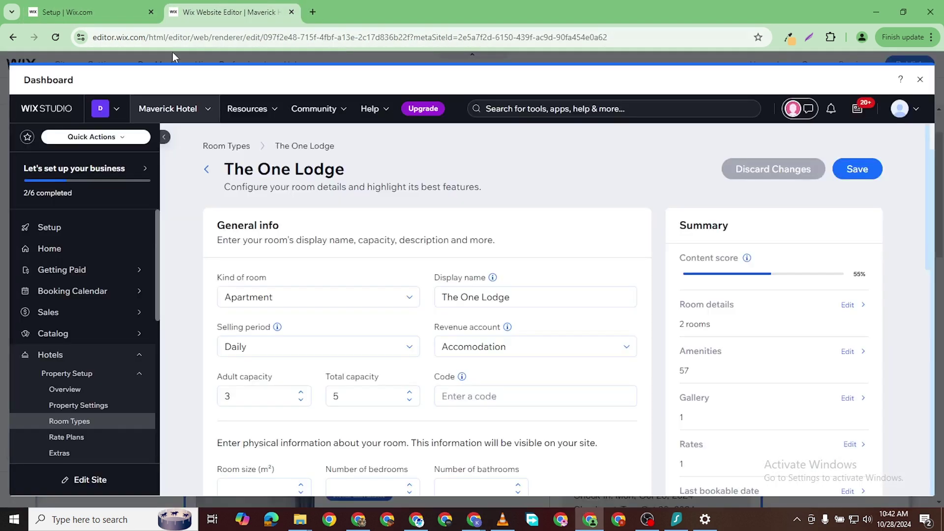
pyautogui.click(919, 80)
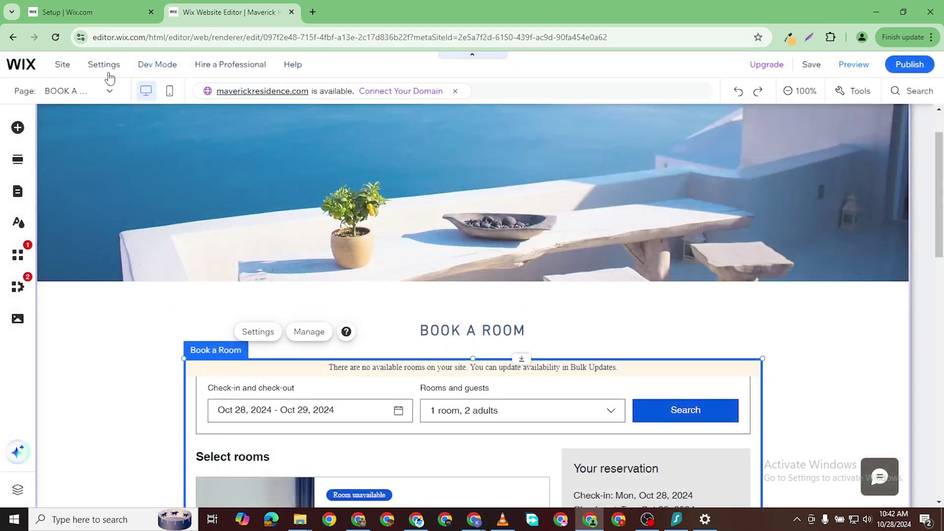
pyautogui.scroll(-2, 412, 296)
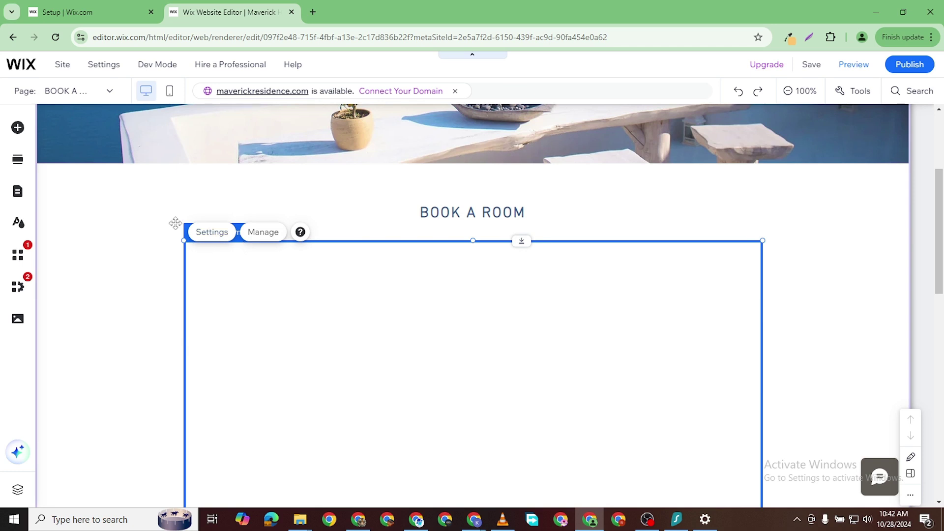
pyautogui.click(205, 222)
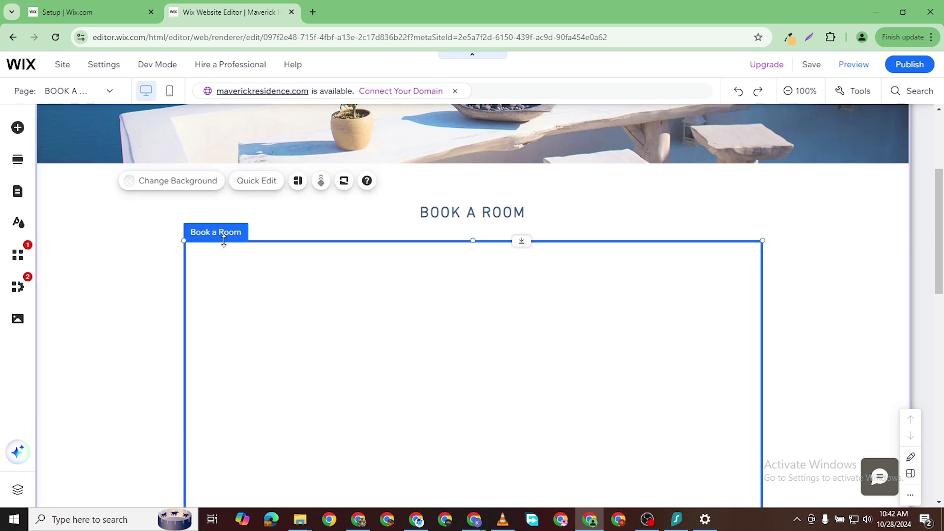
pyautogui.click(211, 238)
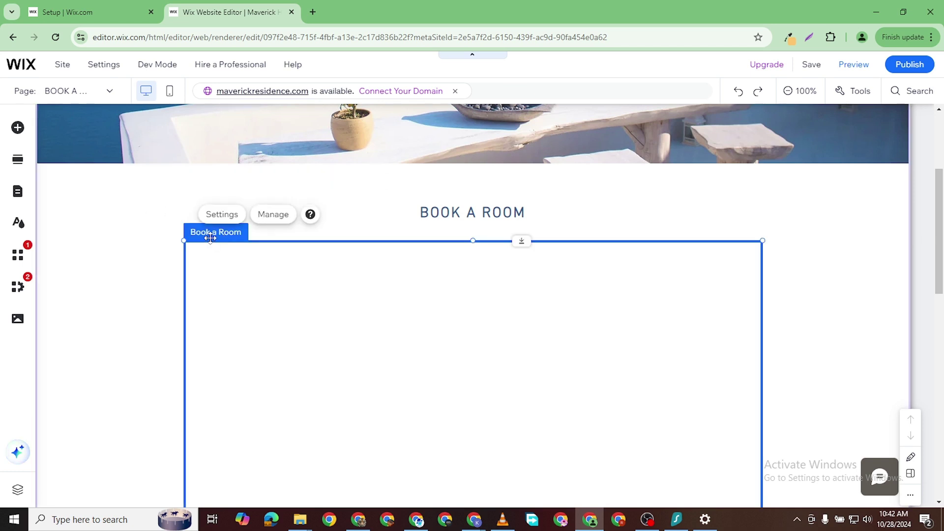
pyautogui.doubleClick(583, 269)
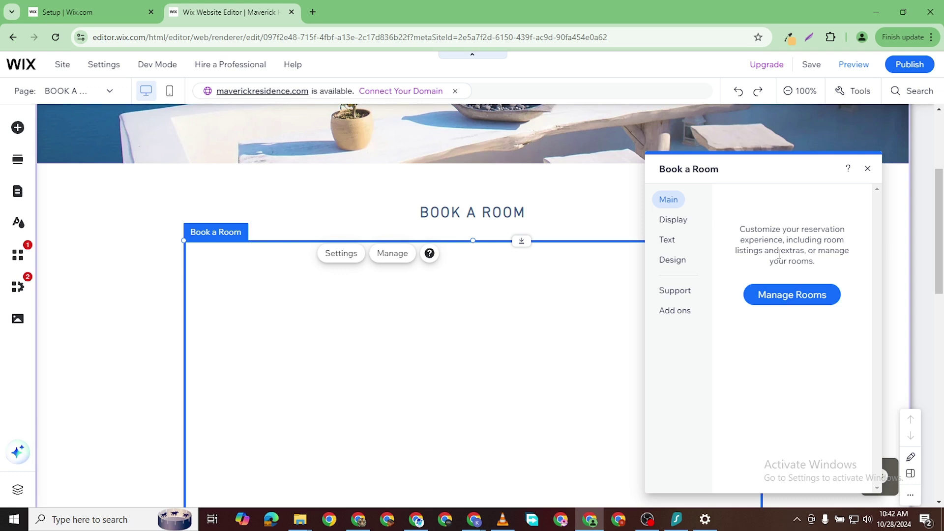
# Step: Examine the Book a Room widget's display options, reservation summary texts and general design settings
pyautogui.click(671, 221)
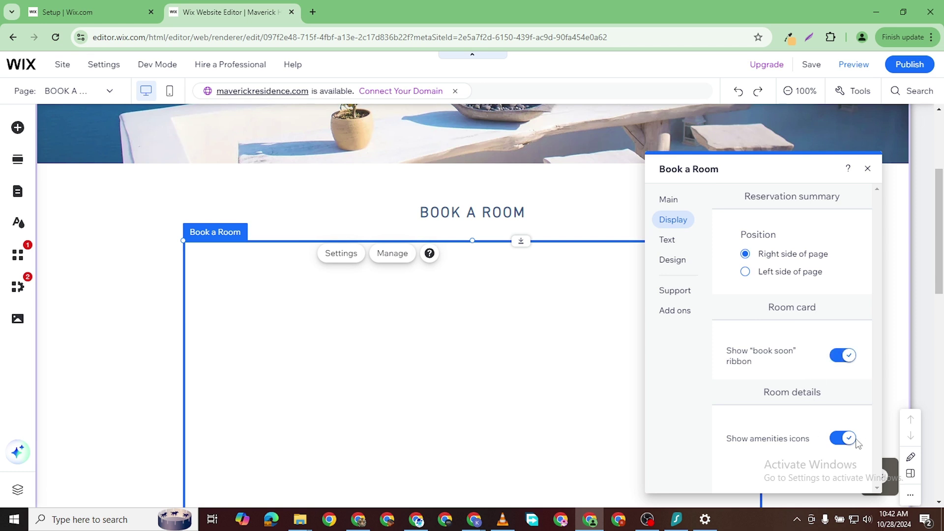
pyautogui.click(669, 200)
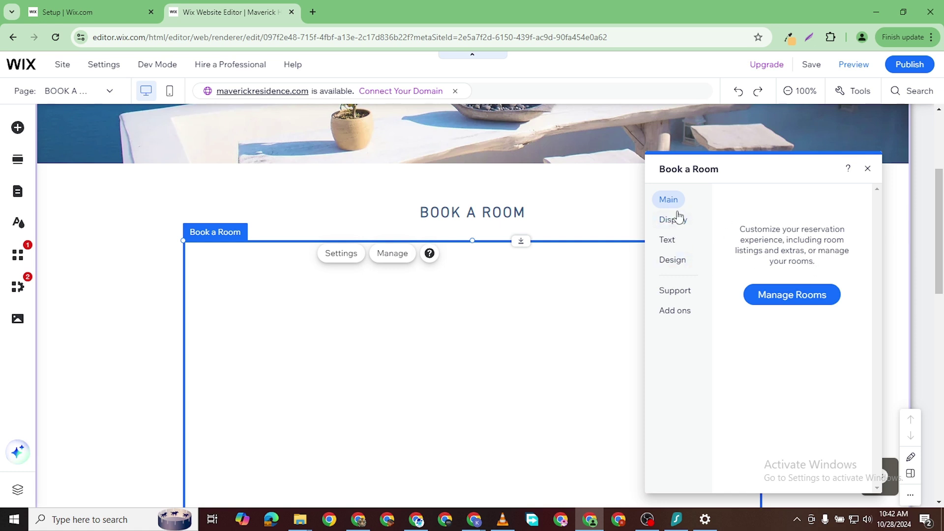
pyautogui.click(680, 231)
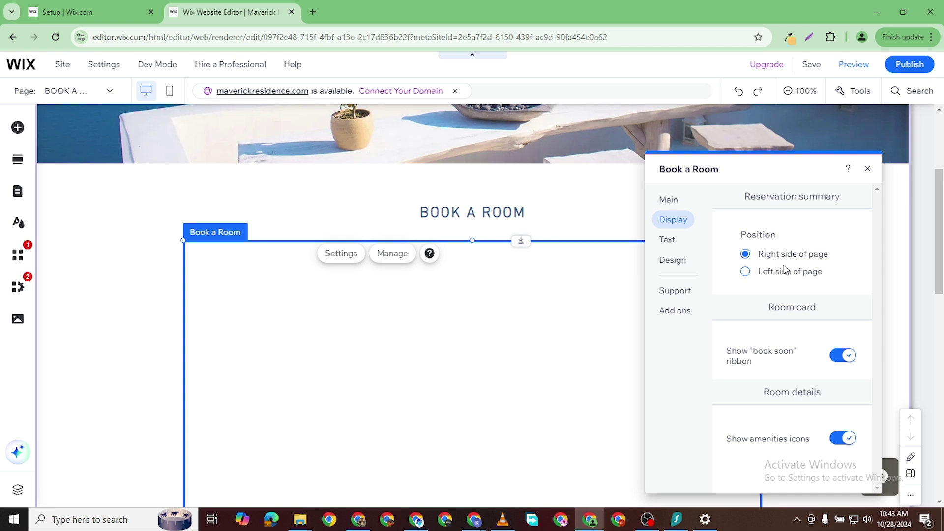
pyautogui.click(666, 241)
pyautogui.click(849, 243)
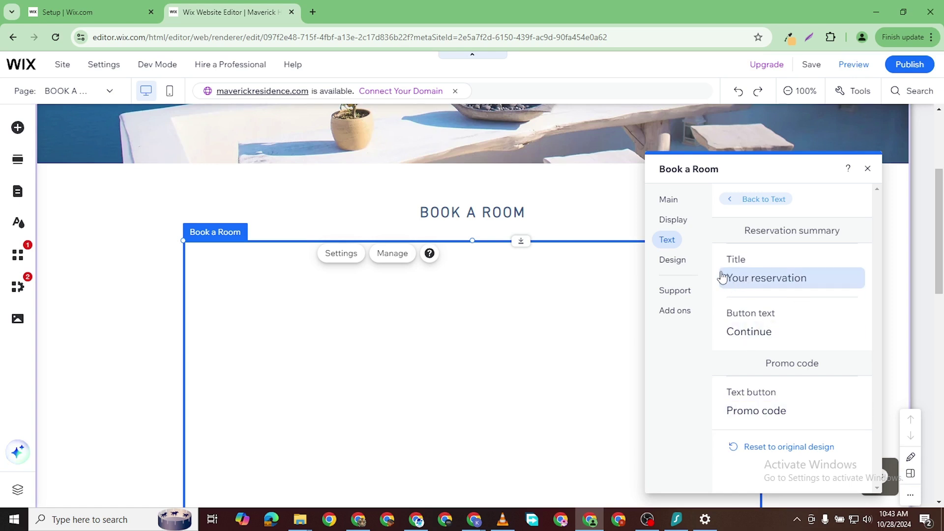
pyautogui.click(672, 259)
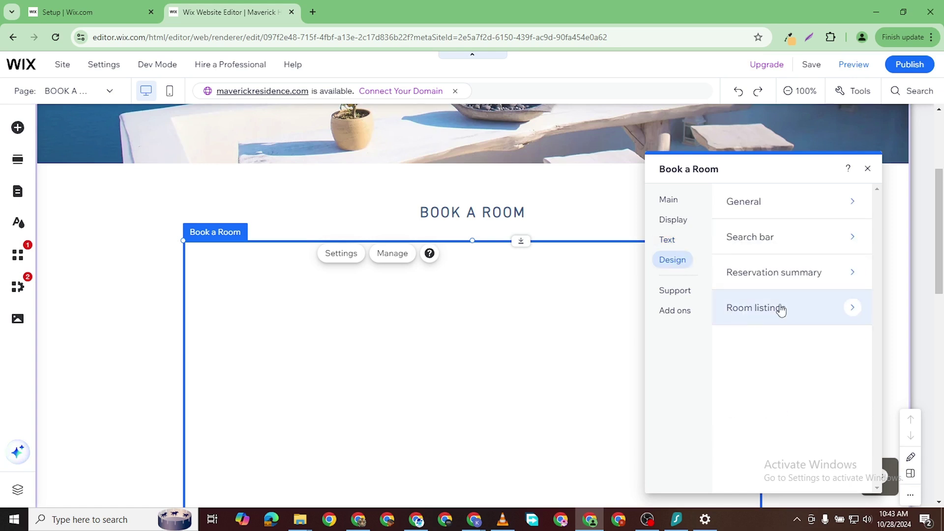
pyautogui.click(805, 198)
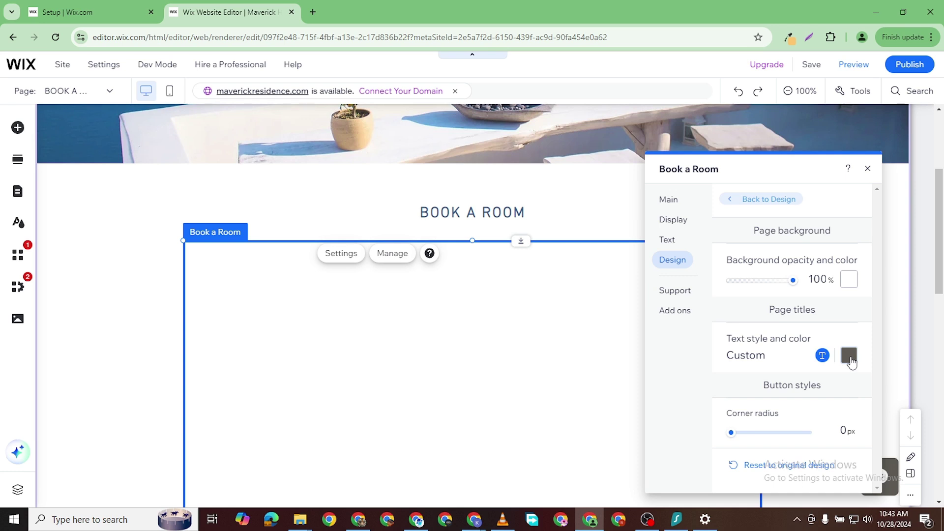
pyautogui.scroll(-2, 326, 364)
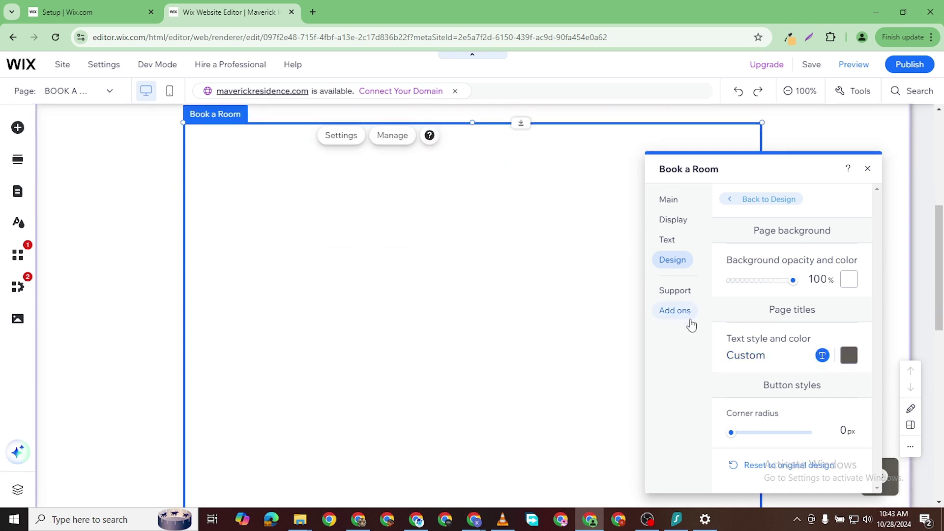
# Step: Publish the site with its latest changes, finish the confirmation and dismiss the offer to edit the mobile site
pyautogui.click(669, 199)
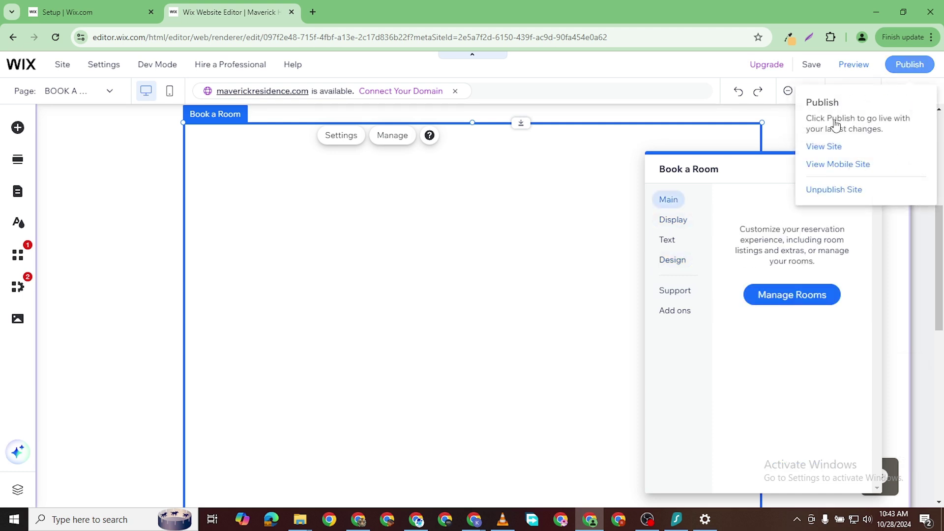
pyautogui.click(907, 64)
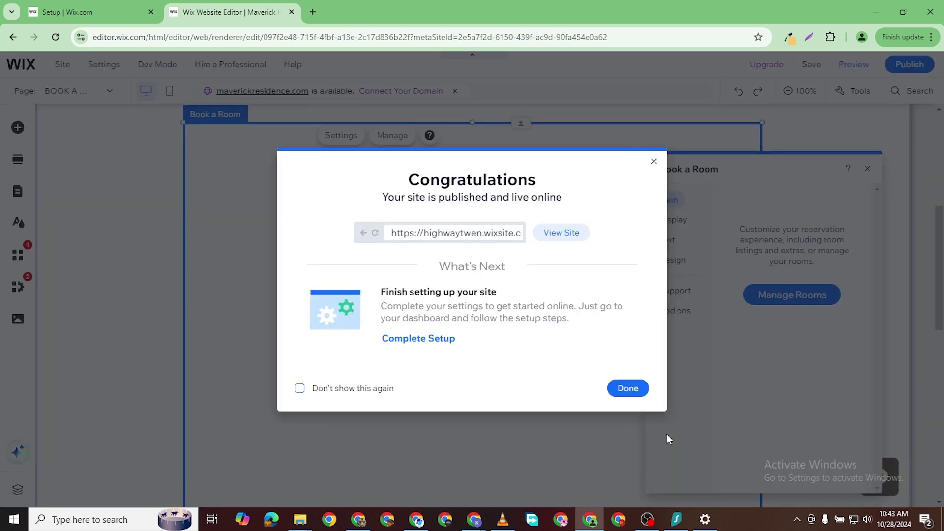
pyautogui.click(626, 391)
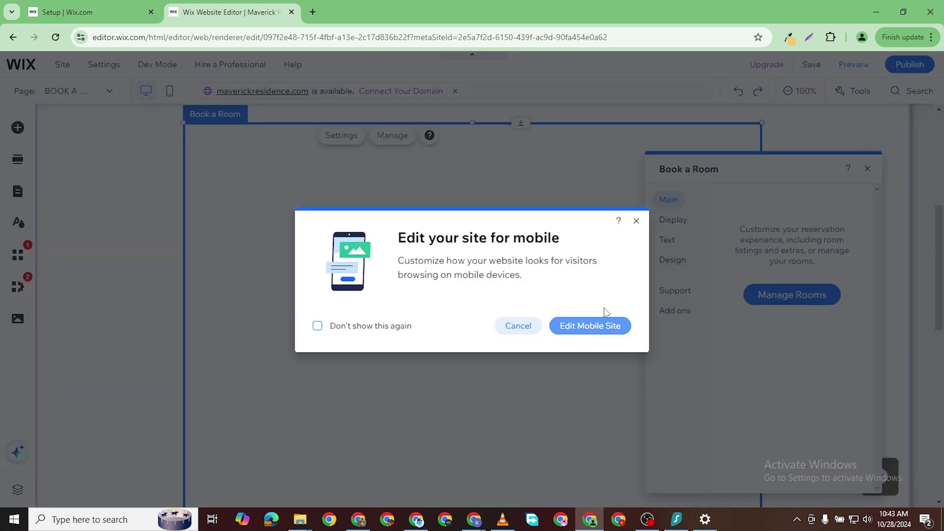
pyautogui.click(634, 221)
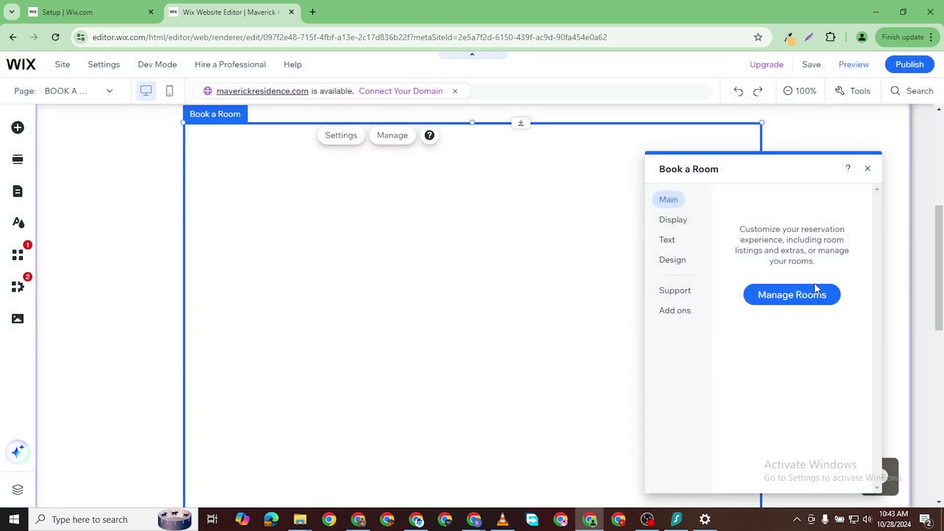
# Step: Open room management from the Book a Room widget and start the setup task for checking rates and availability
pyautogui.click(798, 297)
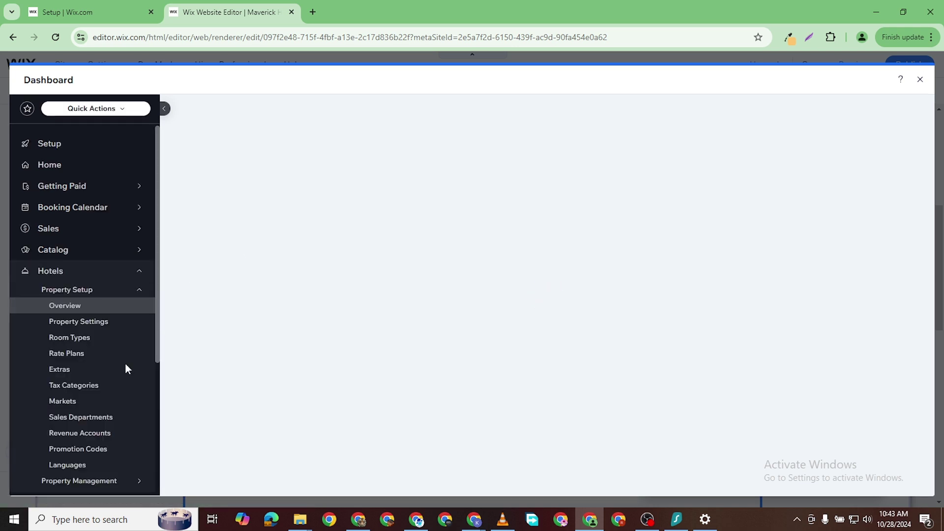
pyautogui.scroll(-4, 105, 362)
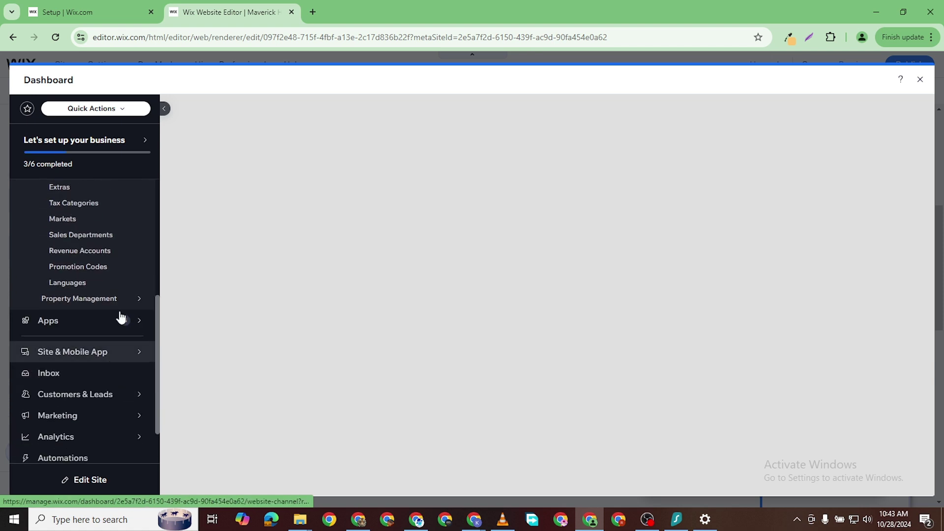
pyautogui.scroll(2, 104, 253)
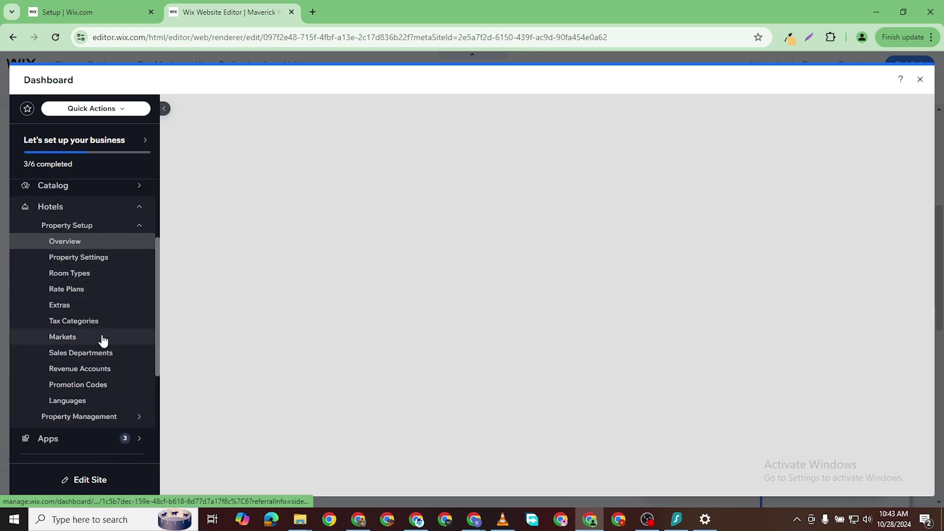
pyautogui.click(86, 324)
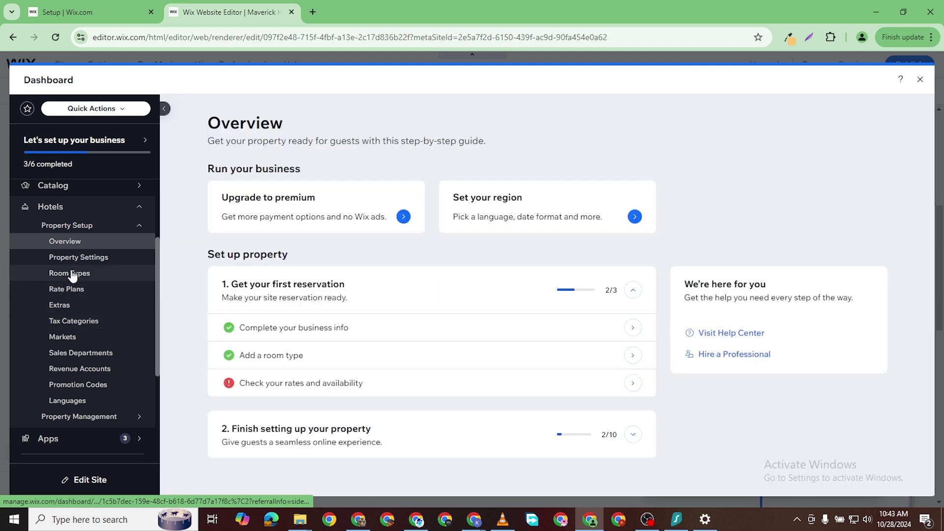
pyautogui.moveTo(414, 389)
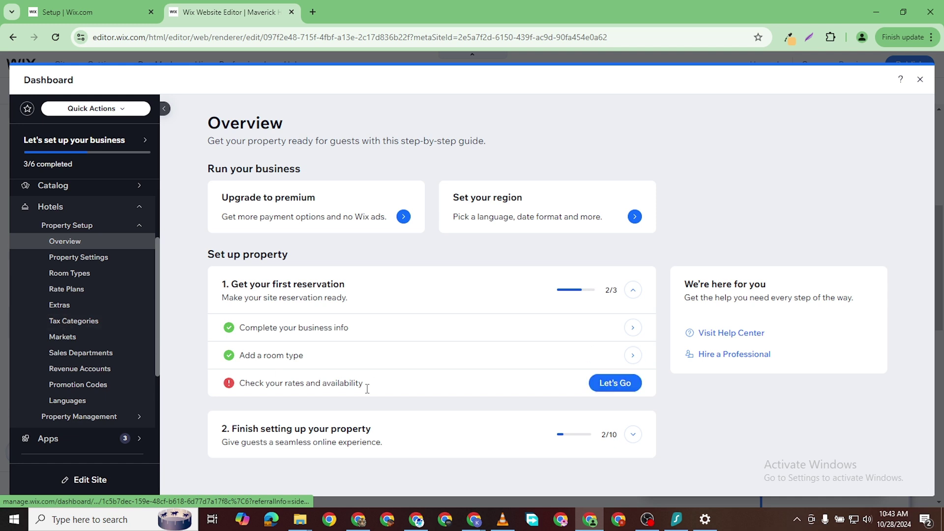
pyautogui.click(614, 389)
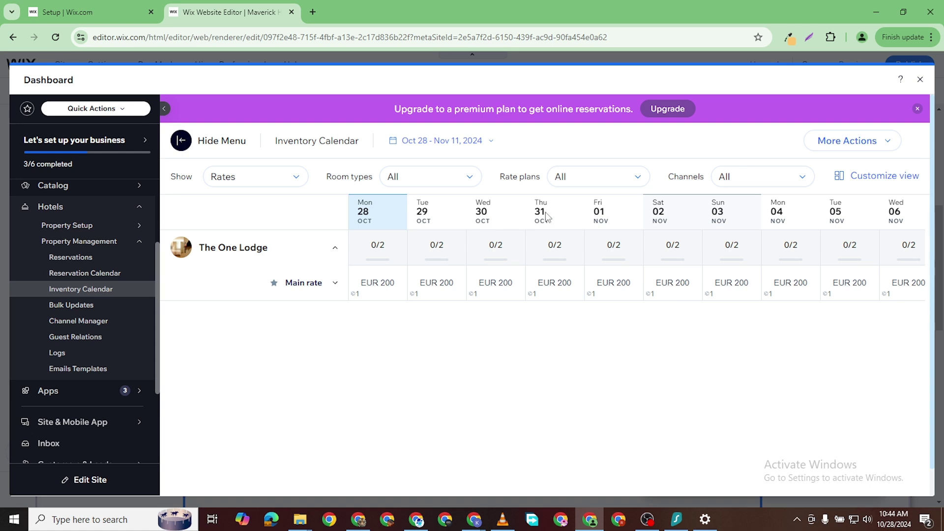
# Step: Switch the inventory calendar from rates to availability and run one of its additional calendar actions
pyautogui.click(266, 176)
pyautogui.click(281, 225)
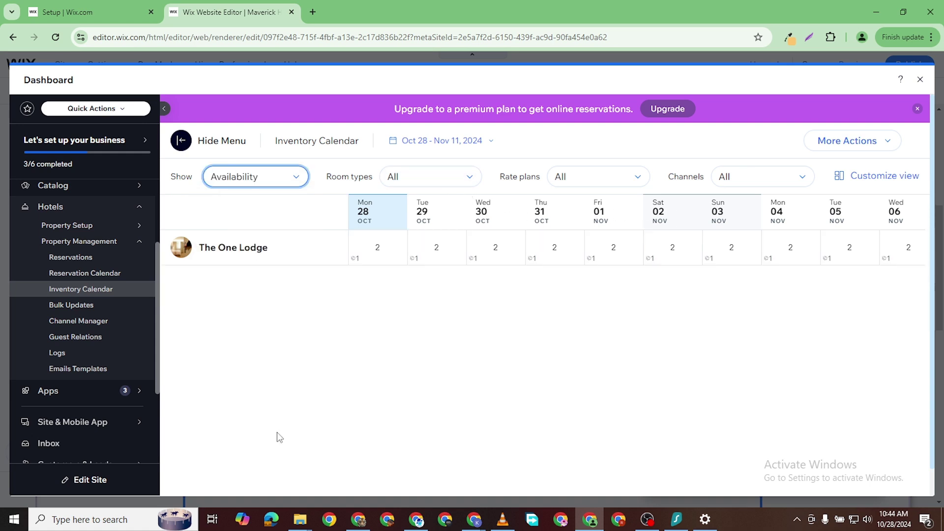
pyautogui.click(875, 143)
pyautogui.click(824, 174)
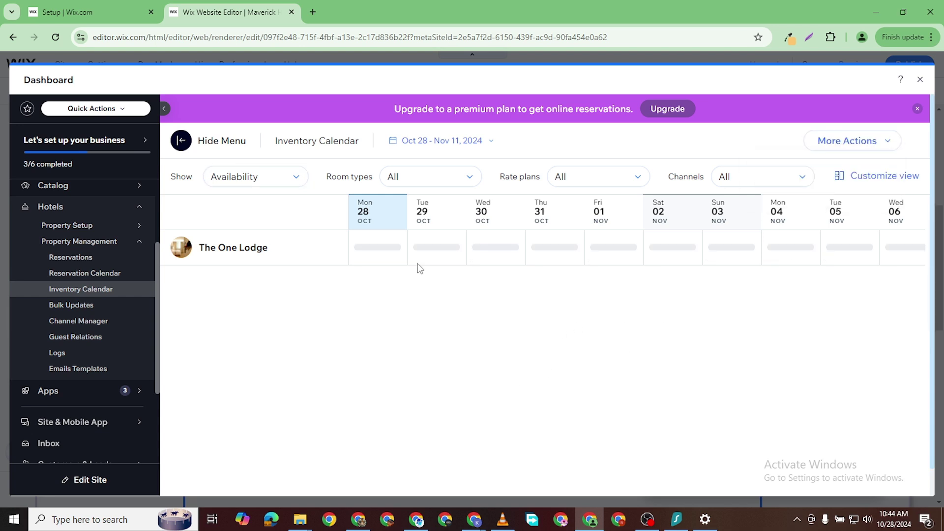
# Step: In Bulk Updates, enable base price, availability, minimum stay, stop sell, close to arrival and close to departure for all rate plans
pyautogui.click(79, 312)
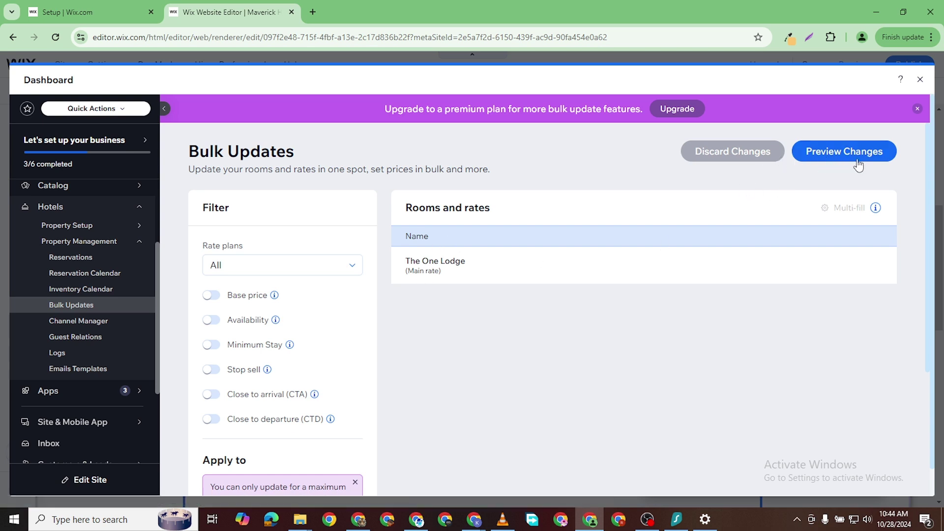
pyautogui.scroll(-1, 251, 357)
pyautogui.scroll(-4, 249, 353)
pyautogui.scroll(2, 213, 224)
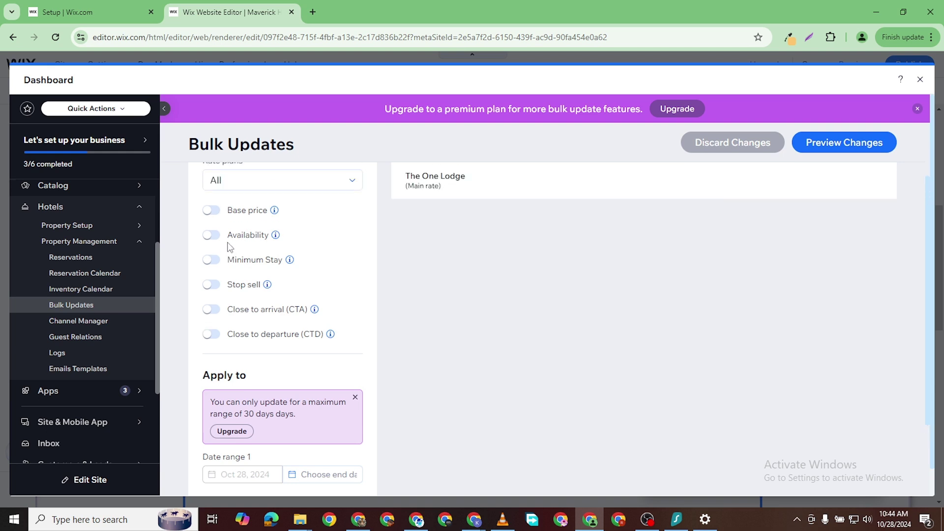
pyautogui.click(211, 236)
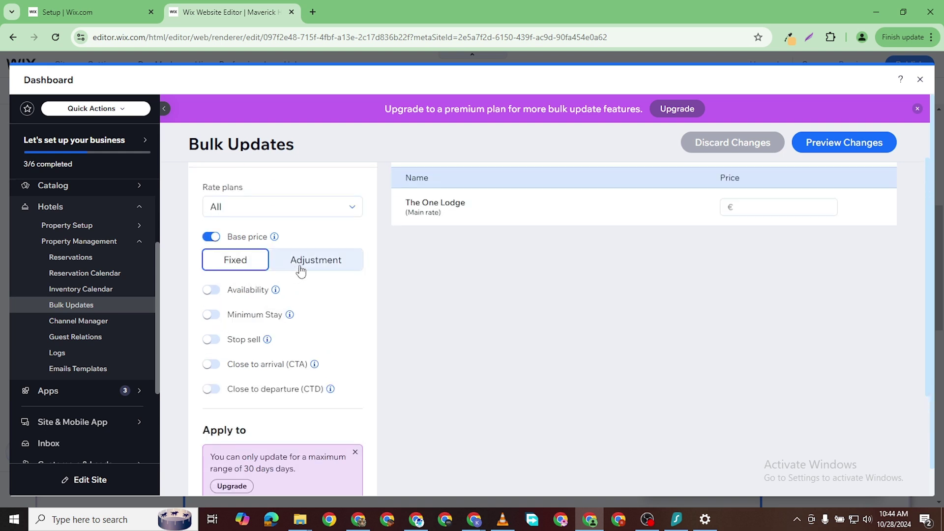
pyautogui.click(211, 290)
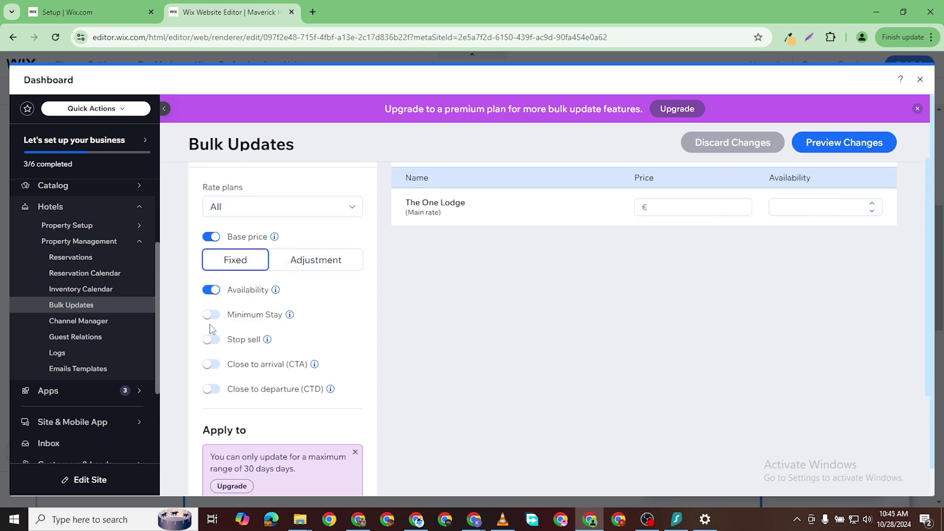
pyautogui.click(212, 315)
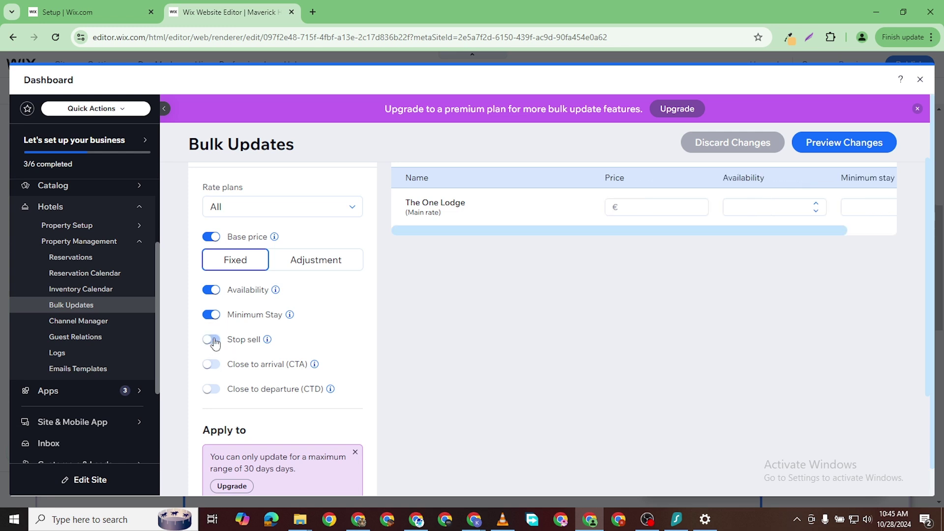
pyautogui.click(211, 339)
pyautogui.click(211, 364)
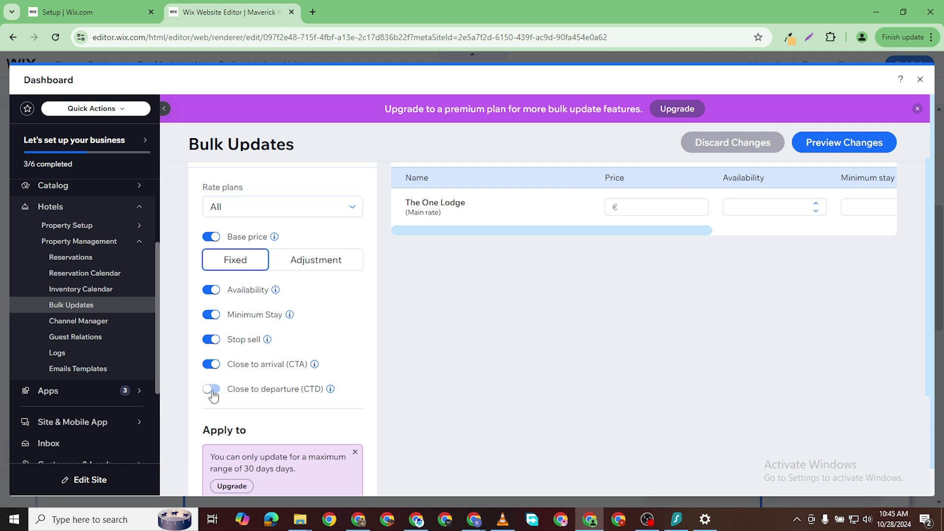
pyautogui.click(212, 389)
# Step: Set the bulk update's date range to end on Oct 31, 2024, and check which days it applies to
pyautogui.scroll(-4, 284, 310)
pyautogui.scroll(-1, 285, 339)
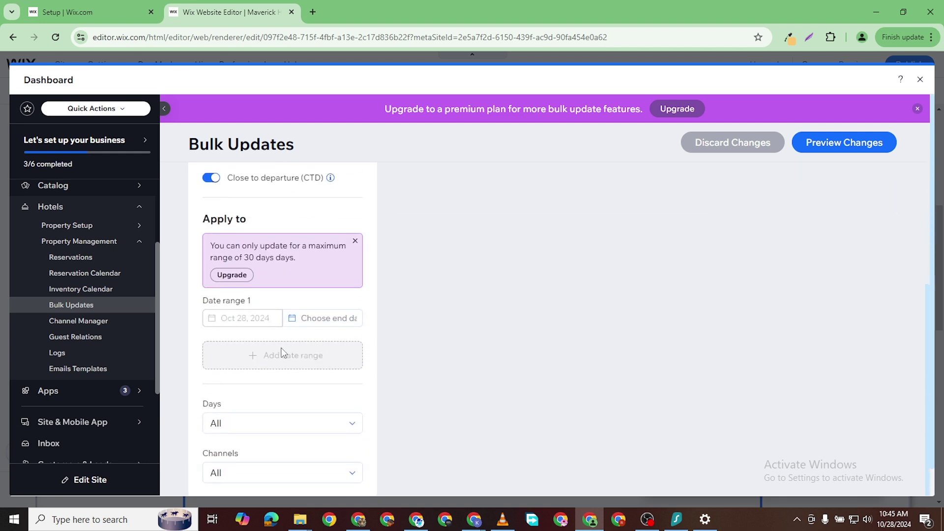
pyautogui.scroll(1, 309, 312)
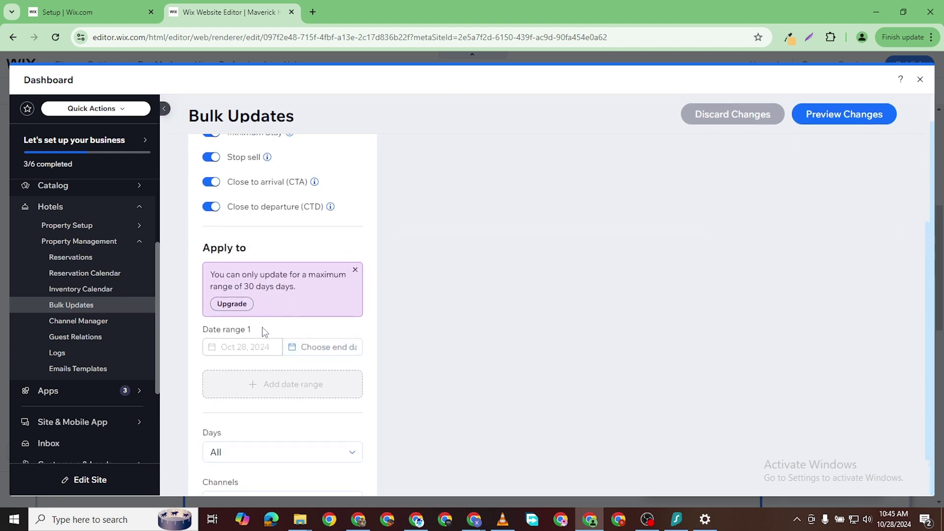
pyautogui.click(322, 346)
pyautogui.click(371, 292)
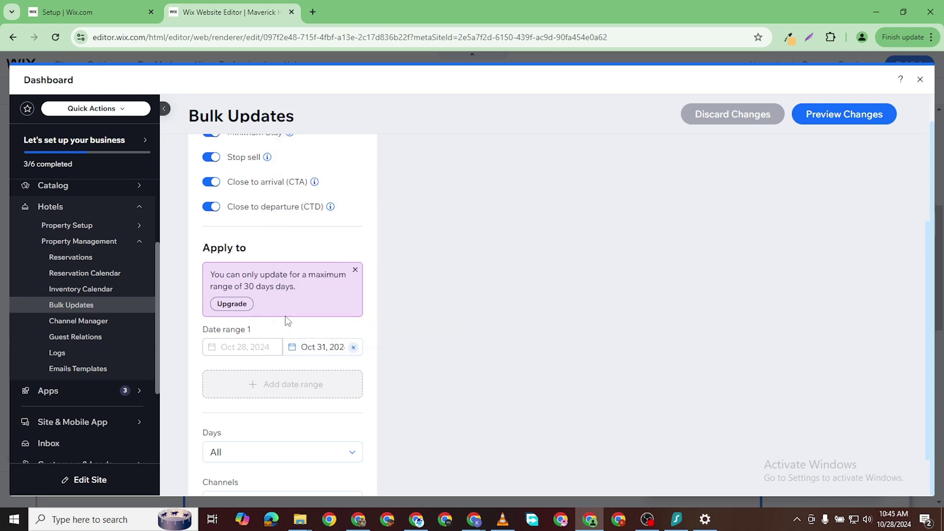
pyautogui.scroll(-2, 286, 319)
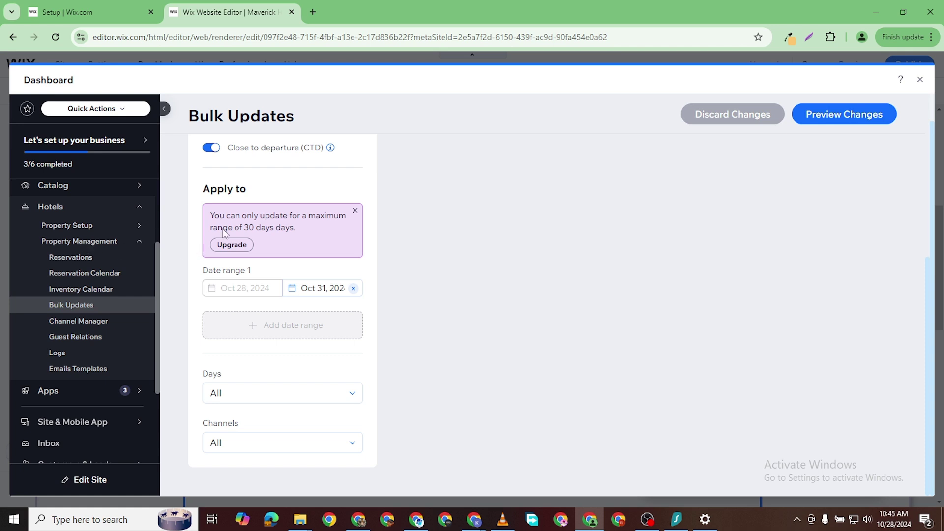
pyautogui.click(269, 402)
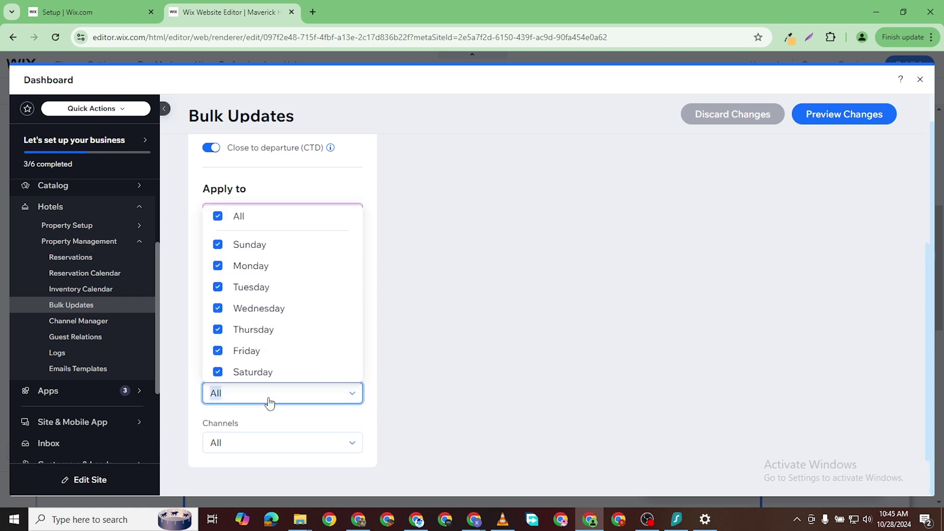
pyautogui.click(639, 184)
pyautogui.scroll(6, 713, 205)
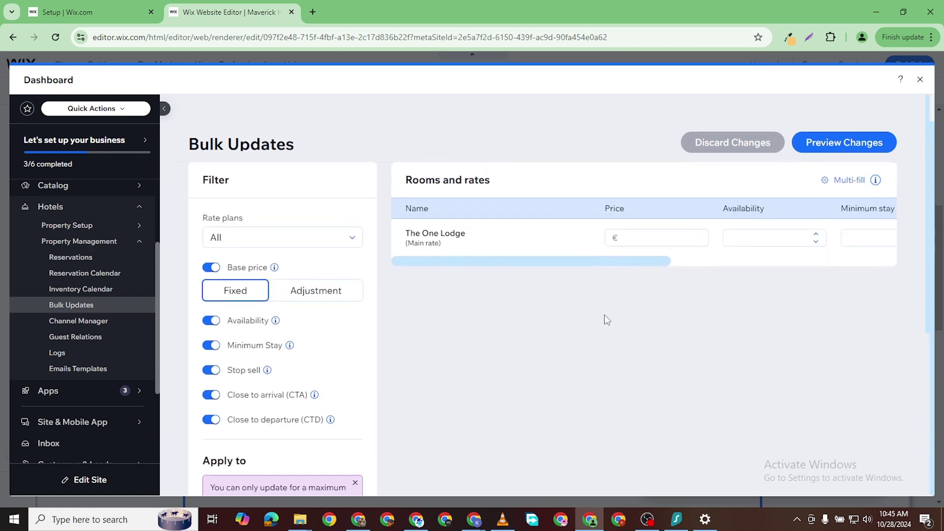
# Step: Set The One Lodge's main rate price to €200 and its availability to 30
pyautogui.click(639, 266)
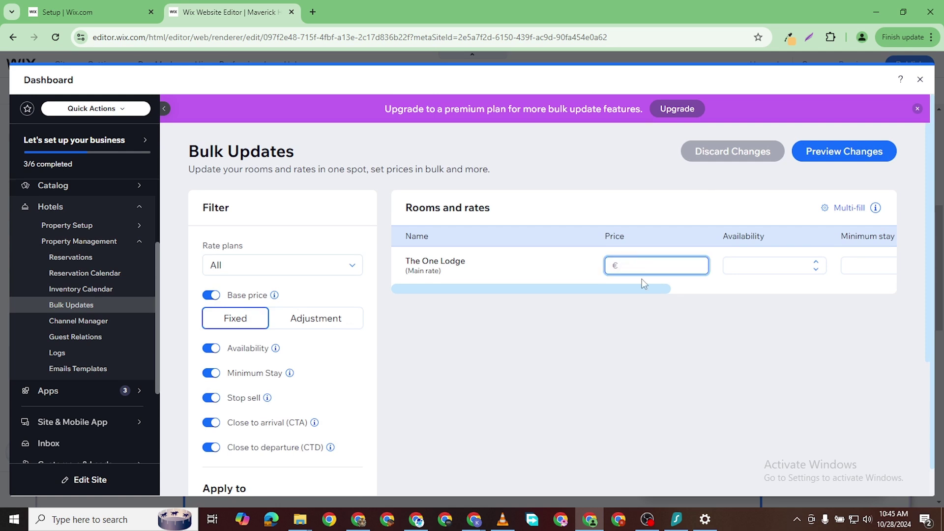
pyautogui.write('200')
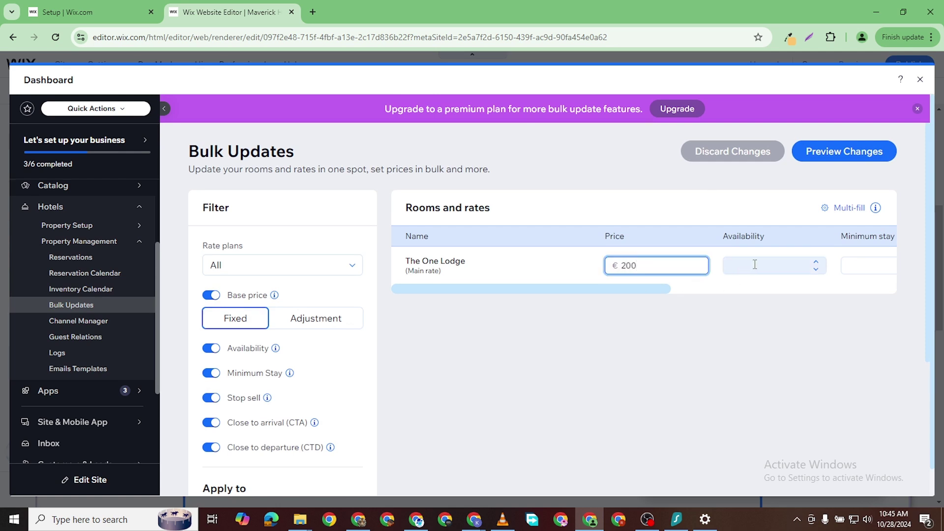
pyautogui.click(755, 264)
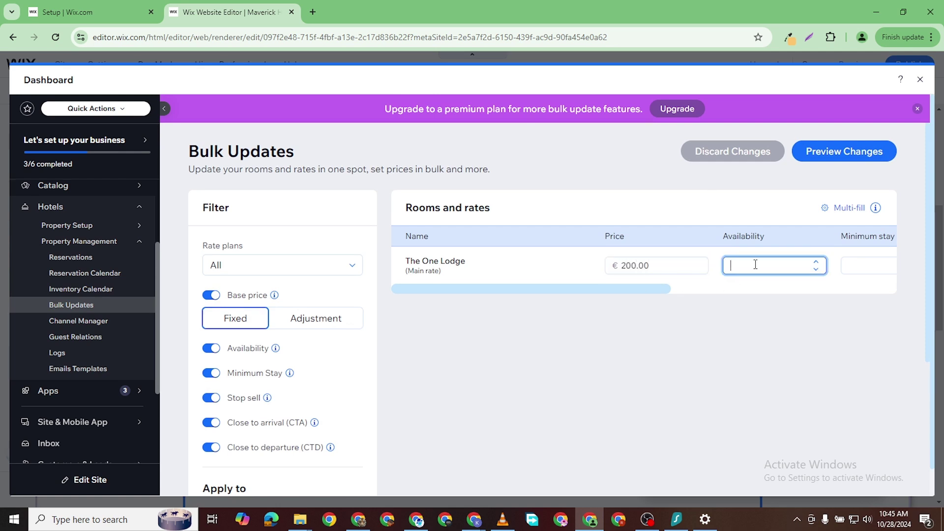
pyautogui.click(814, 262)
pyautogui.press('Tab')
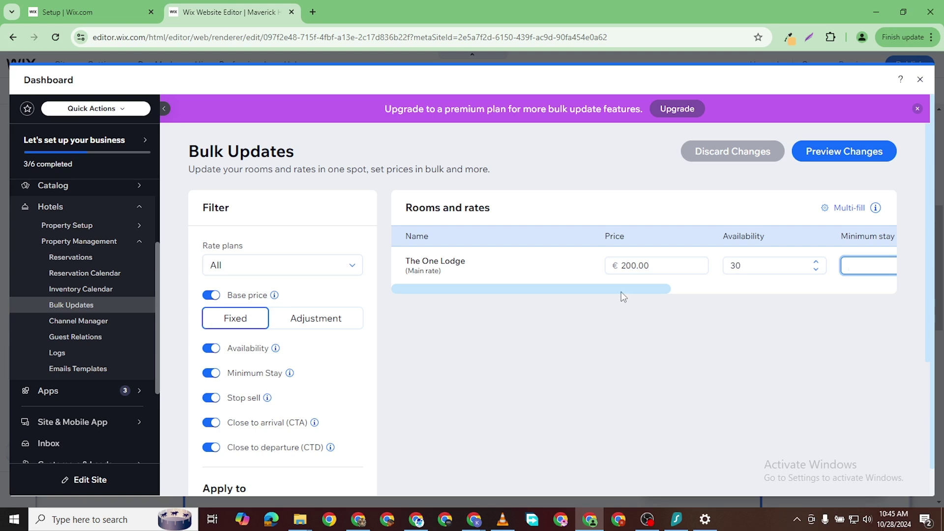
# Step: Examine The One Lodge's stop sell and close to departure options and the date range, days and channels of the bulk update
pyautogui.moveTo(620, 291); pyautogui.dragTo(857, 289)
pyautogui.click(707, 269)
pyautogui.click(706, 270)
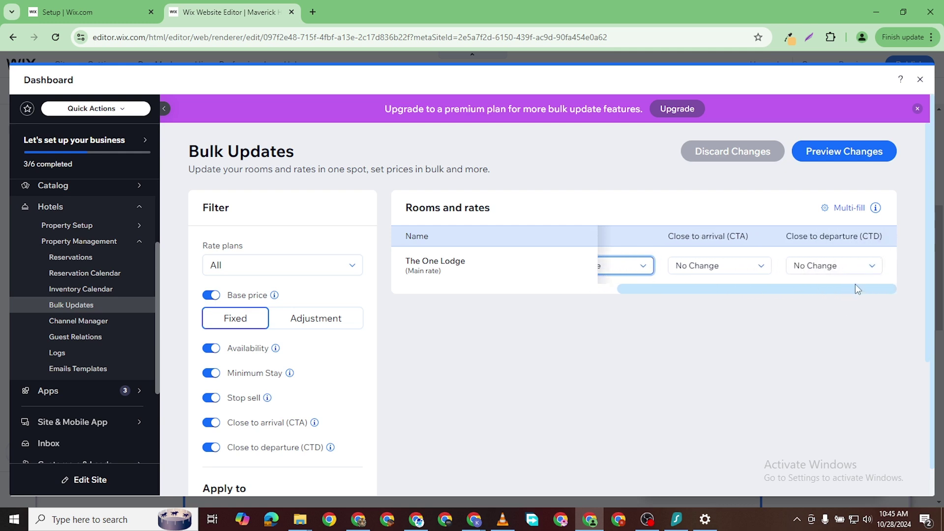
pyautogui.click(816, 266)
pyautogui.click(816, 282)
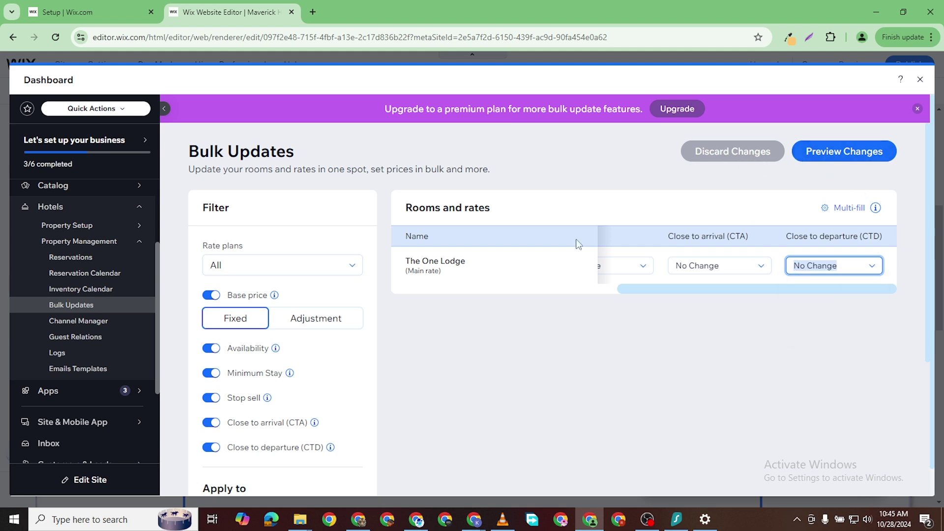
pyautogui.scroll(-2, 83, 344)
pyautogui.scroll(-6, 283, 393)
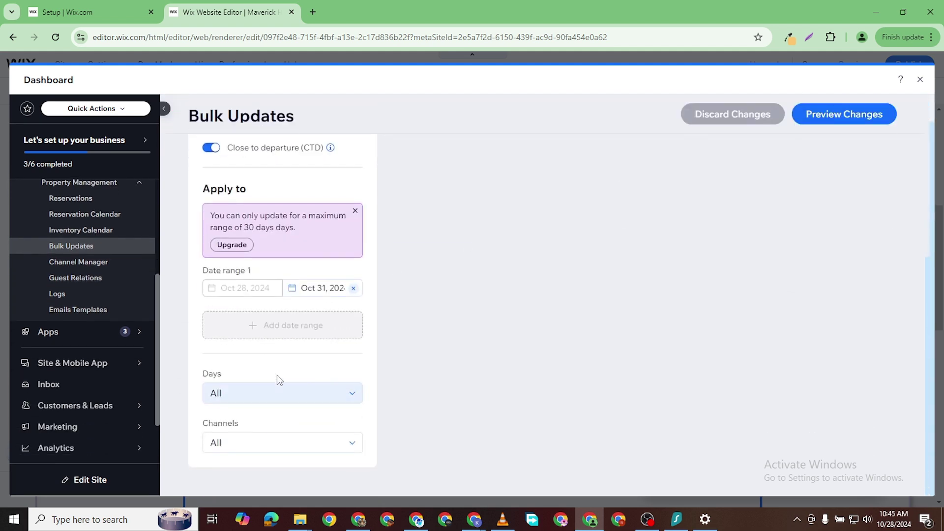
pyautogui.scroll(6, 572, 267)
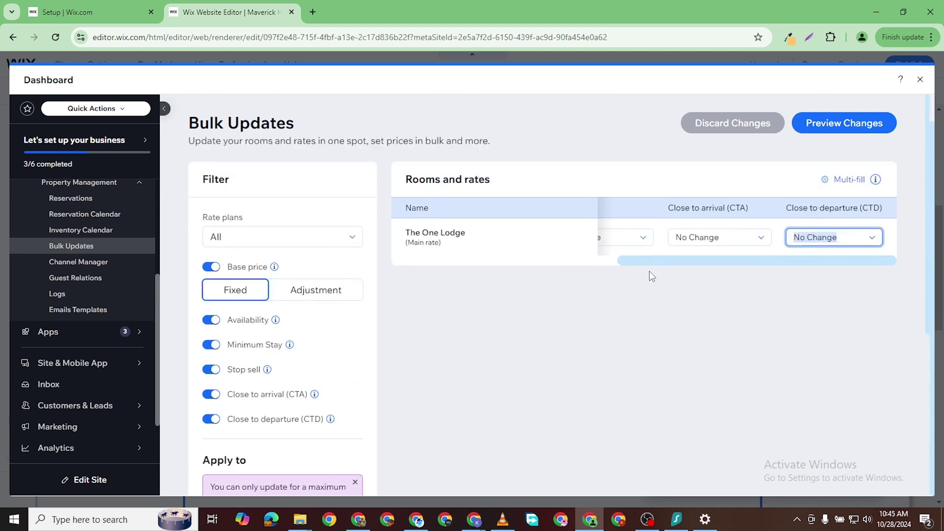
# Step: Set both Close to arrival (CTA) and Close to departure (CTD) to Yes for The One Lodge
pyautogui.click(708, 239)
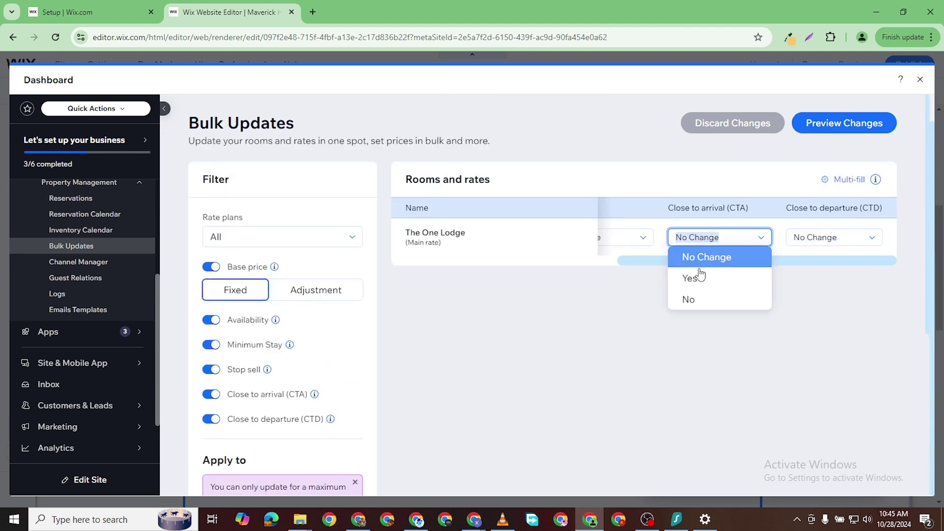
pyautogui.click(704, 281)
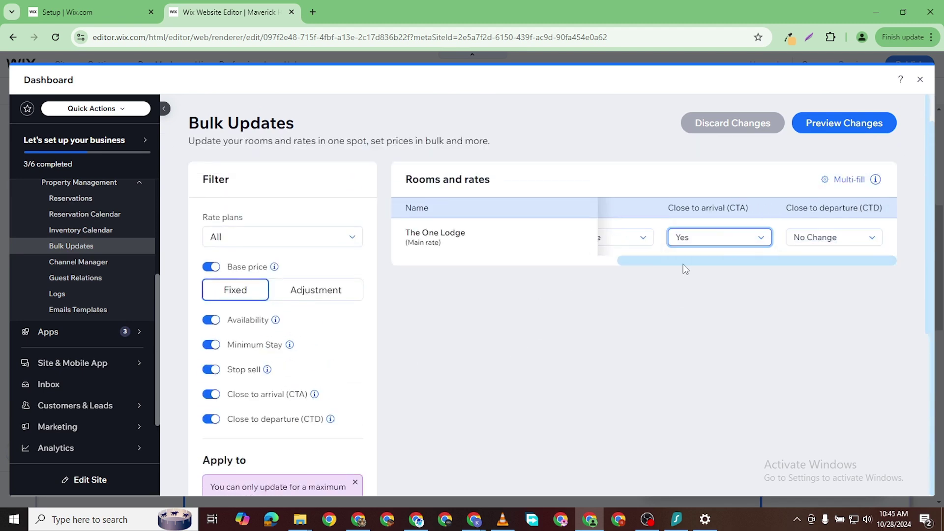
pyautogui.click(845, 237)
pyautogui.click(834, 276)
pyautogui.moveTo(714, 269); pyautogui.dragTo(633, 266)
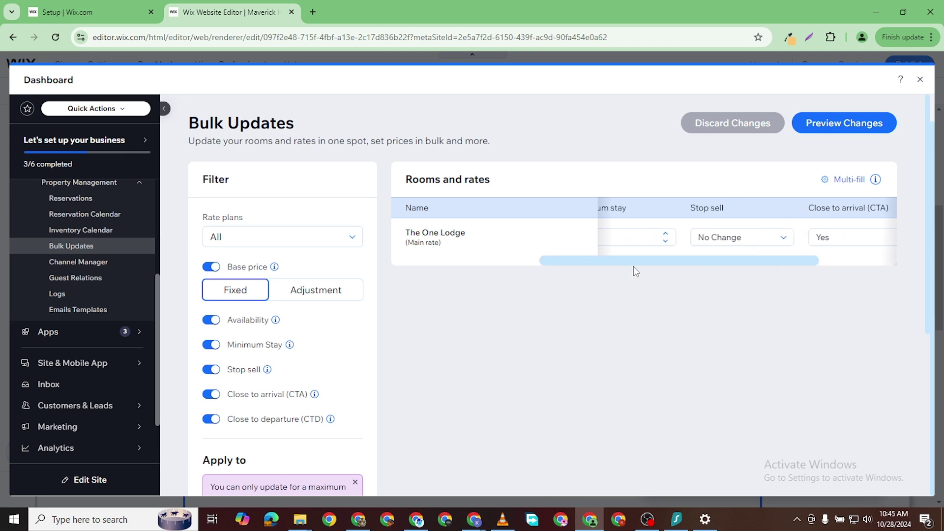
# Step: Set Stop sell to Yes for The One Lodge's main rate, review the bulk changes and save them
pyautogui.click(728, 237)
pyautogui.click(727, 279)
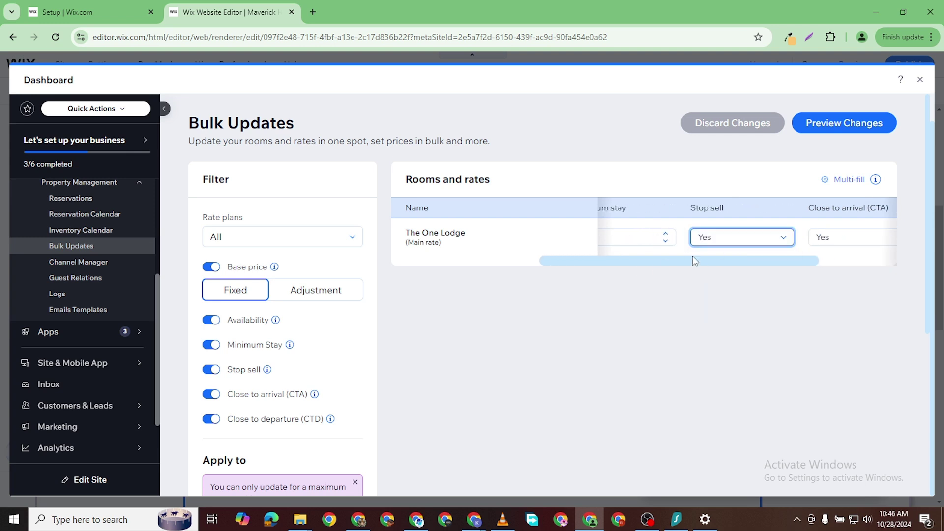
pyautogui.moveTo(650, 259); pyautogui.dragTo(585, 268)
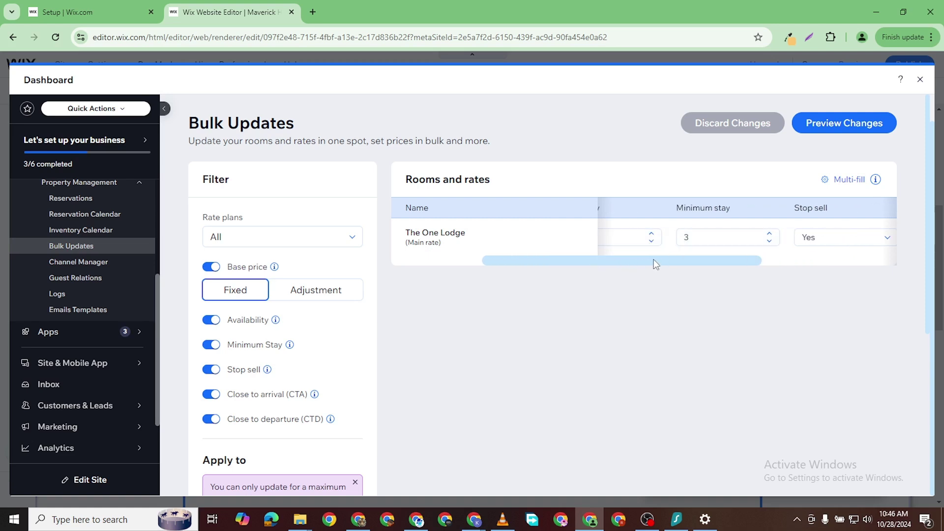
pyautogui.moveTo(653, 260); pyautogui.dragTo(518, 267)
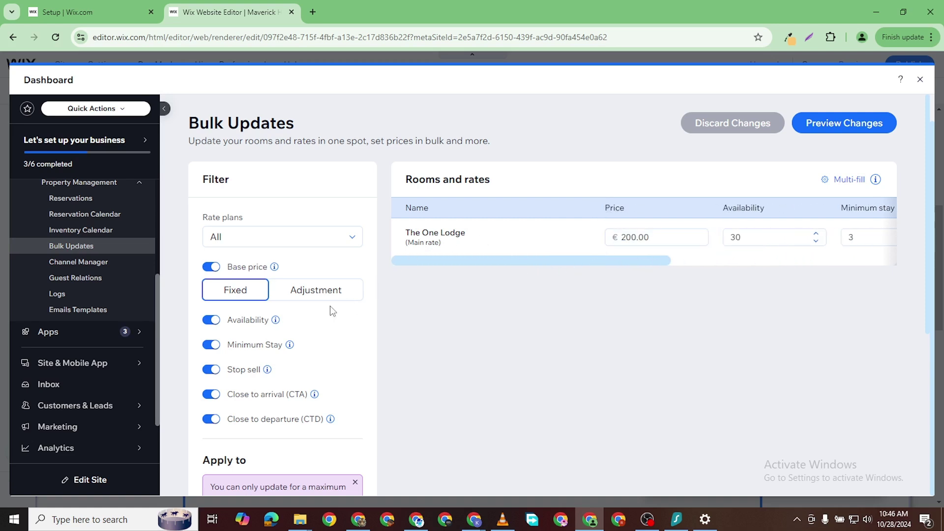
pyautogui.click(834, 129)
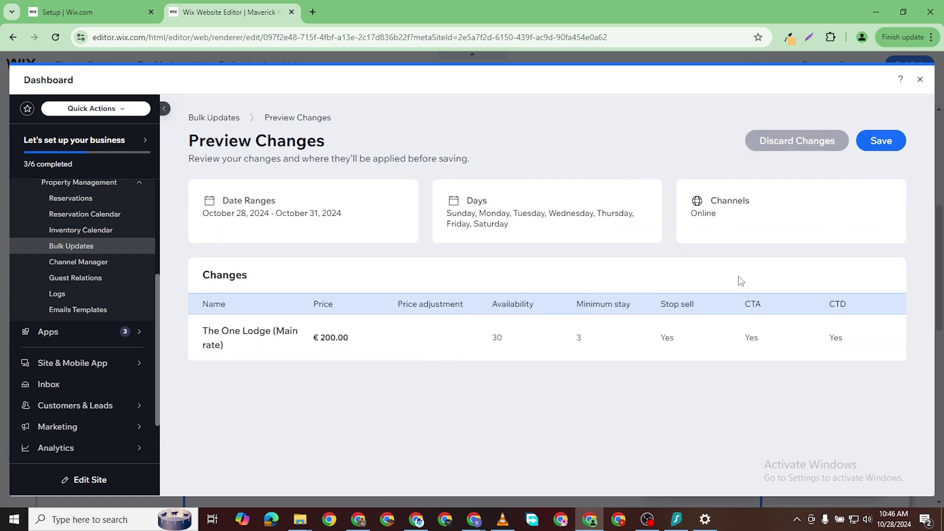
pyautogui.click(892, 140)
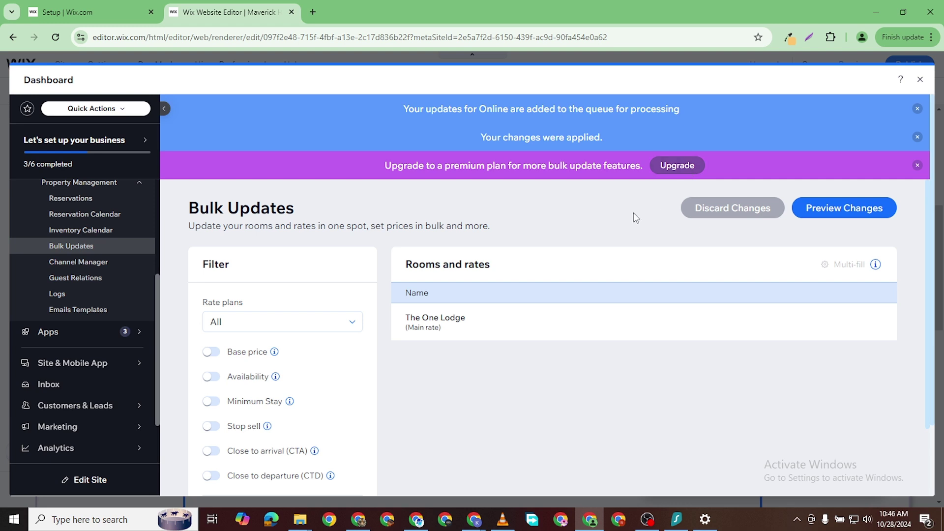
pyautogui.scroll(-2, 274, 381)
pyautogui.scroll(2, 442, 343)
pyautogui.scroll(-2, 333, 331)
pyautogui.scroll(2, 311, 385)
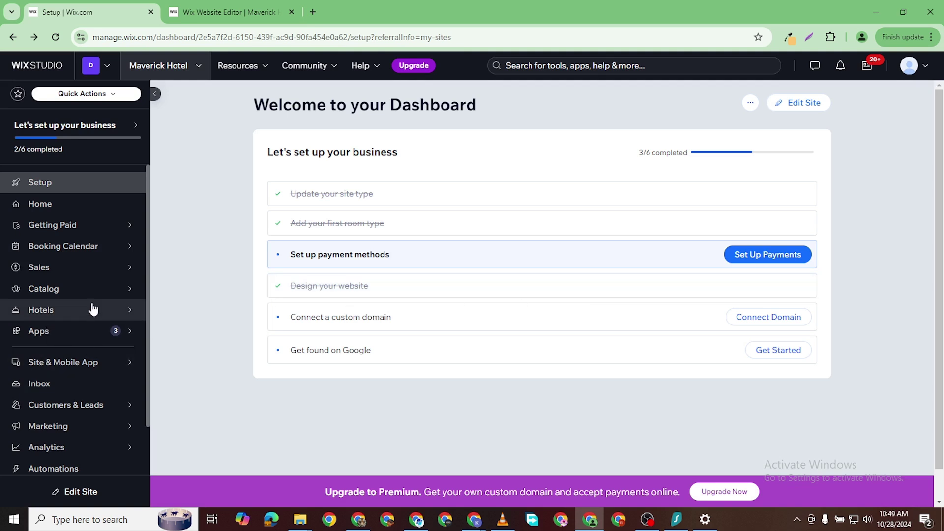
# Step: Complete the pending Wix Bookings setup by adding the app to the site, and look through its Book Online page
pyautogui.click(94, 336)
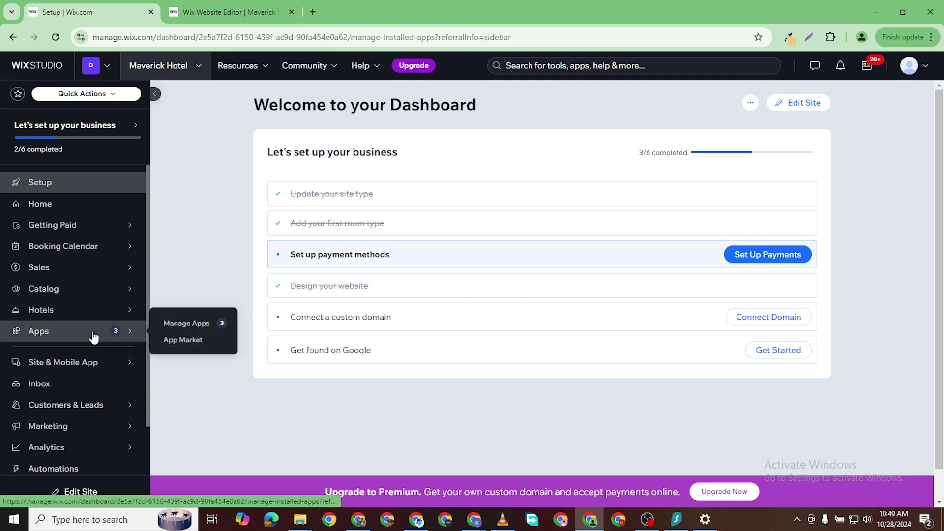
pyautogui.click(174, 326)
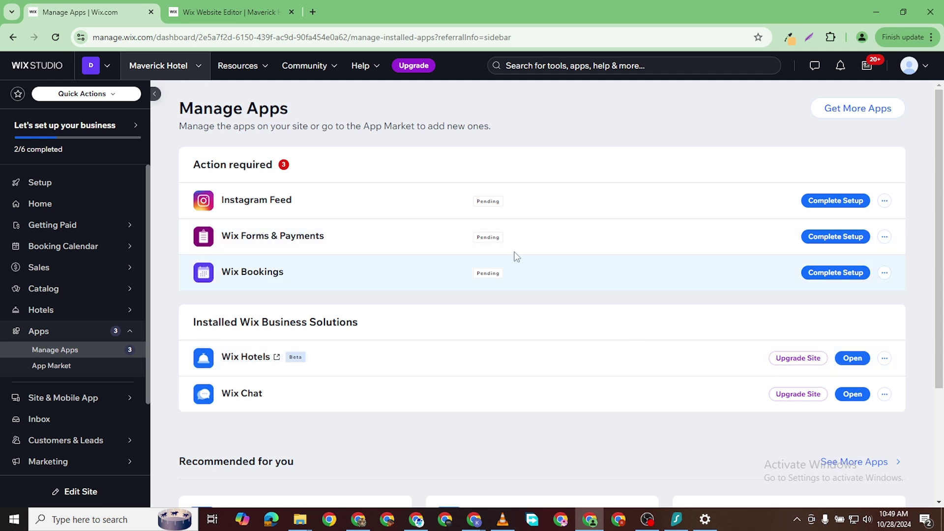
pyautogui.click(836, 273)
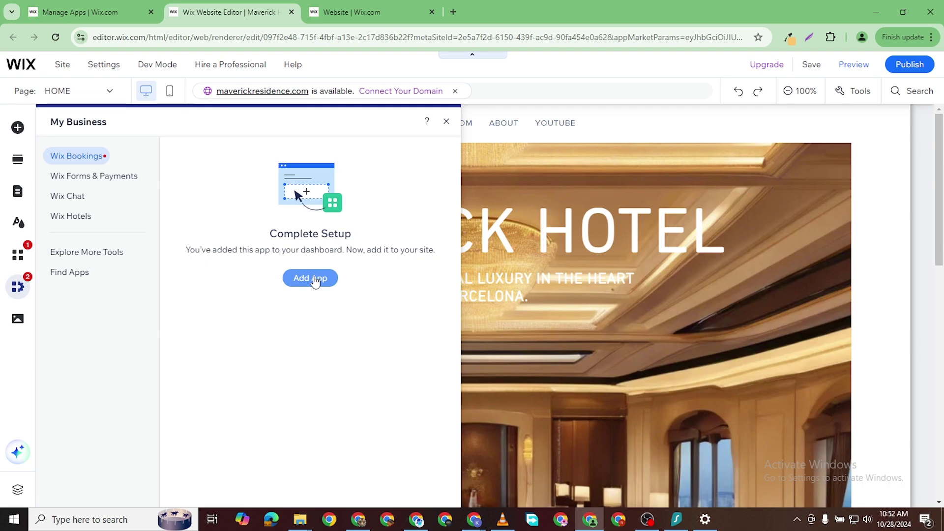
pyautogui.click(317, 274)
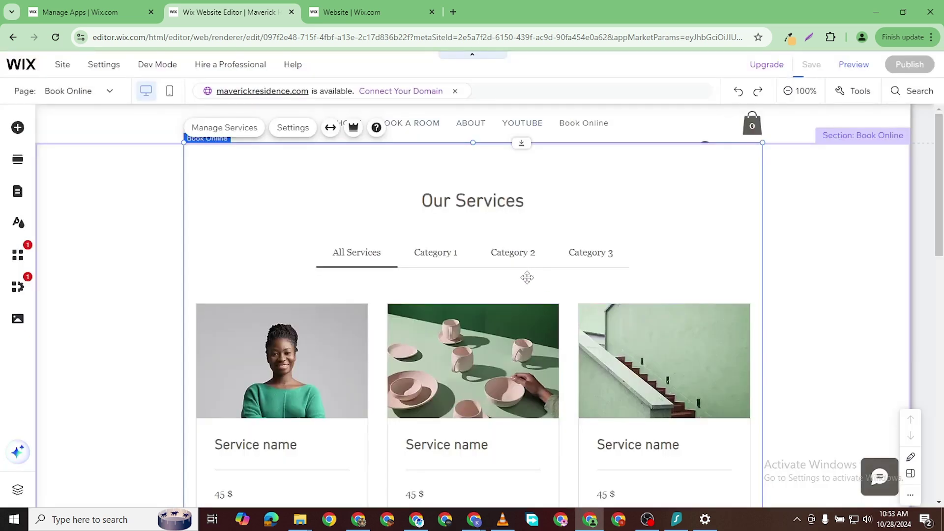
pyautogui.scroll(-8, 541, 317)
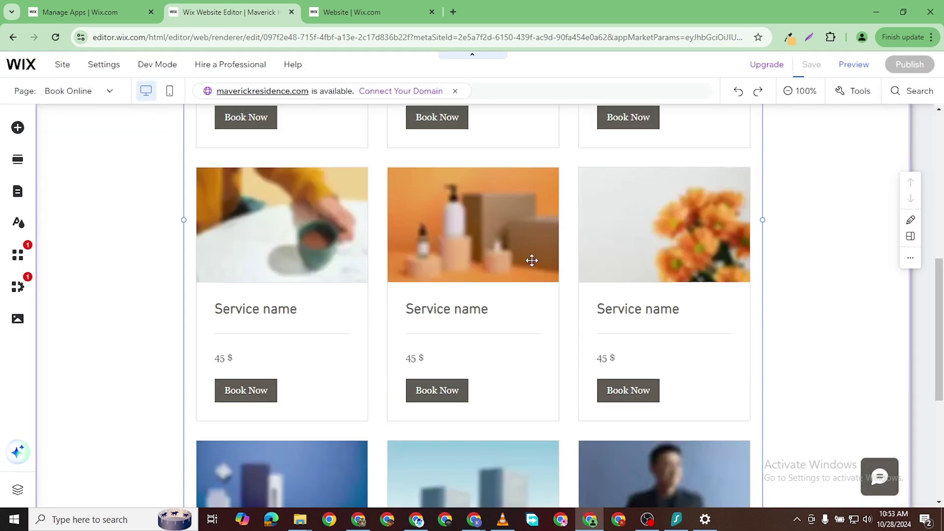
pyautogui.scroll(-5, 536, 253)
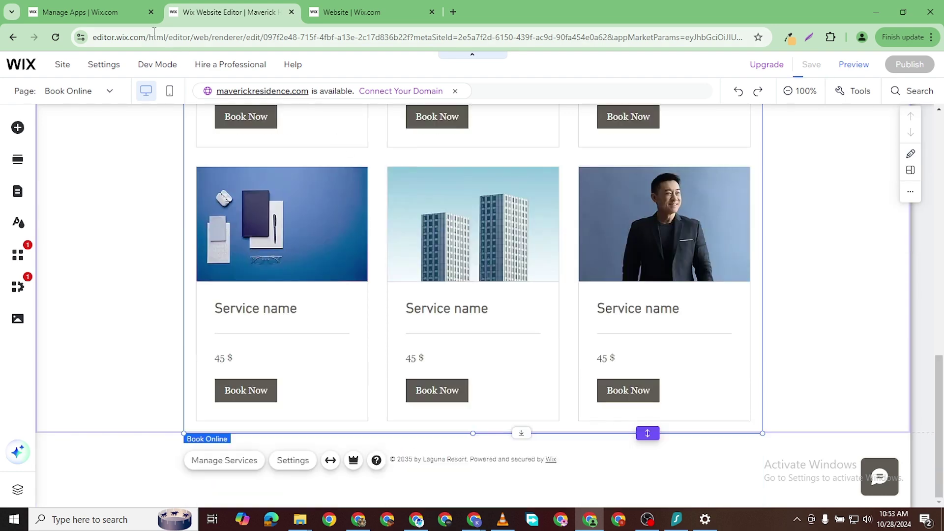
# Step: Open Wix Hotels from the dashboard's installed apps and review the tasks under "Finish setting up your property"
pyautogui.click(104, 11)
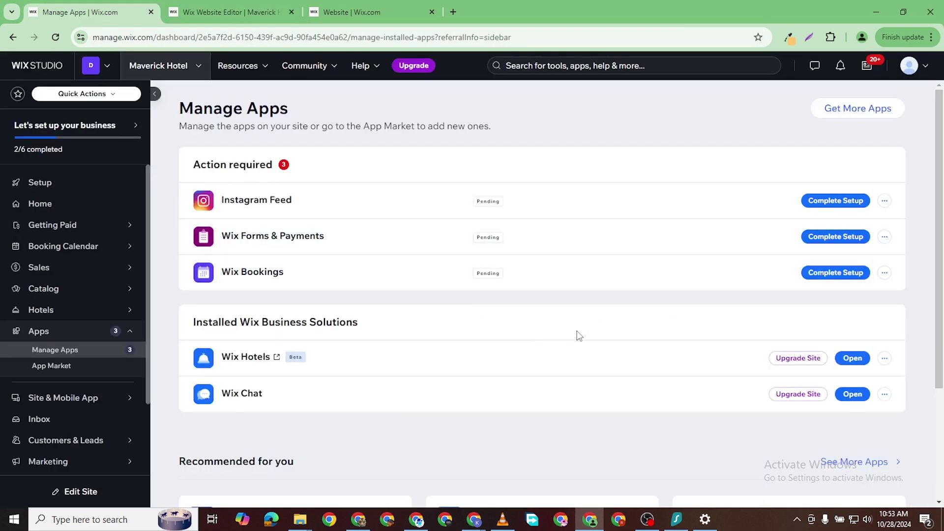
pyautogui.click(853, 358)
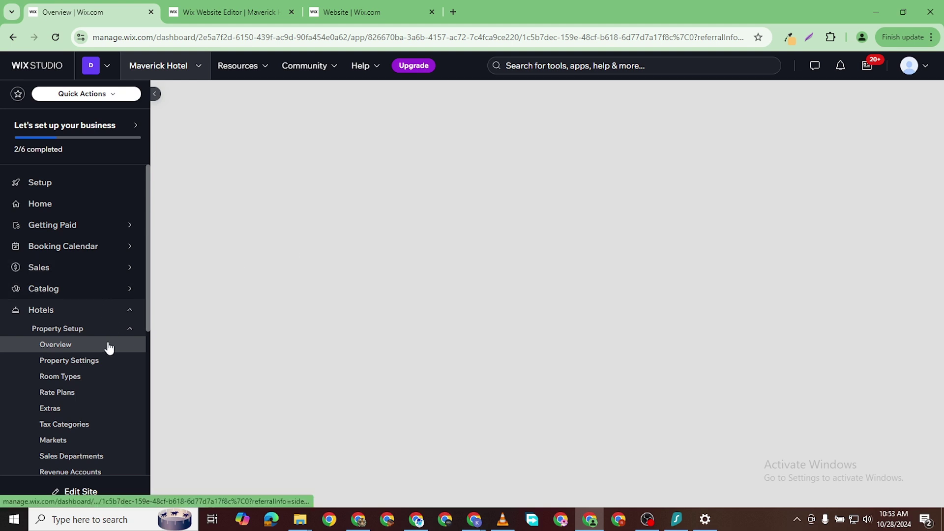
pyautogui.scroll(-5, 105, 358)
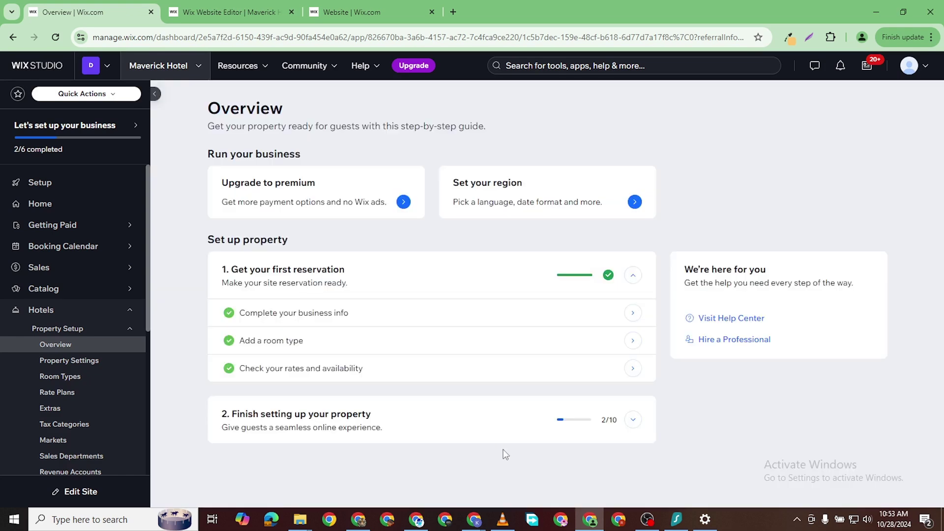
pyautogui.click(631, 419)
pyautogui.scroll(-5, 386, 449)
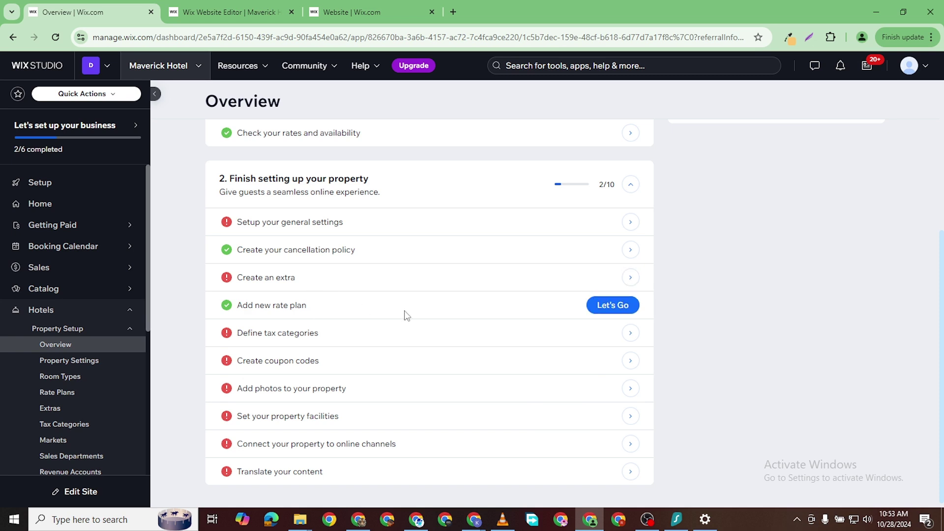
# Step: Reopen the Maverick Hotel site in the editor from its Website Overview, leaving the current editor session
pyautogui.click(345, 13)
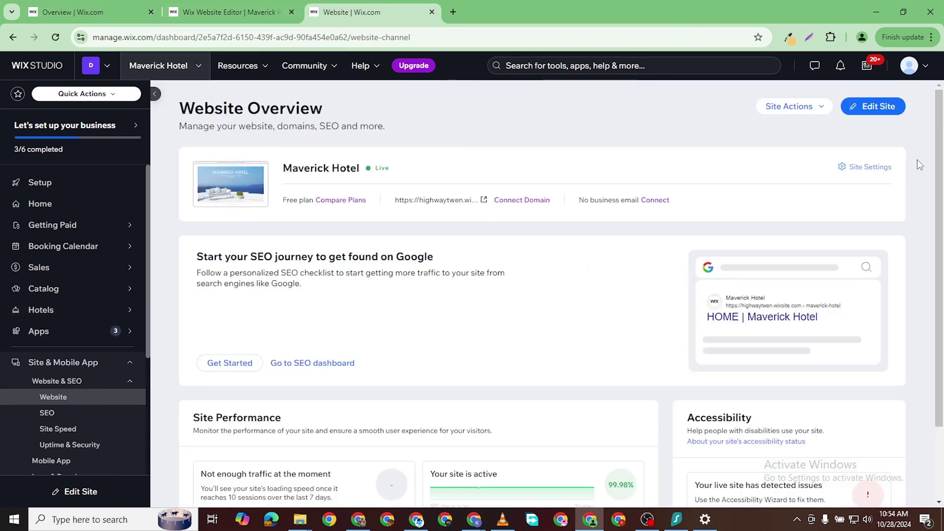
pyautogui.click(869, 111)
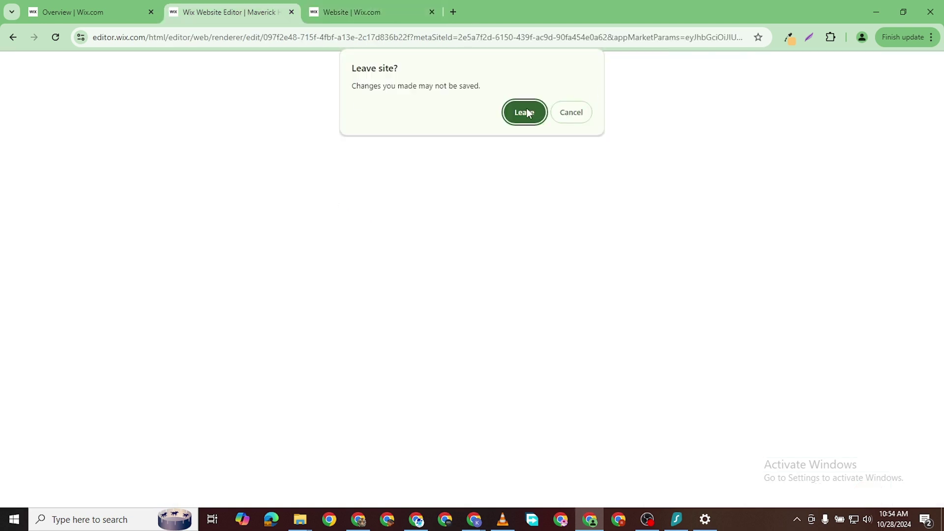
pyautogui.click(526, 110)
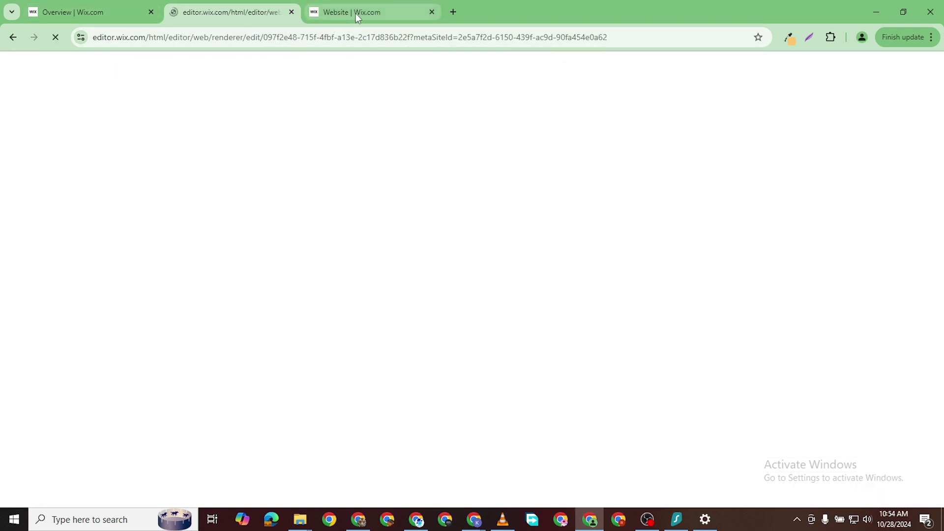
pyautogui.click(355, 13)
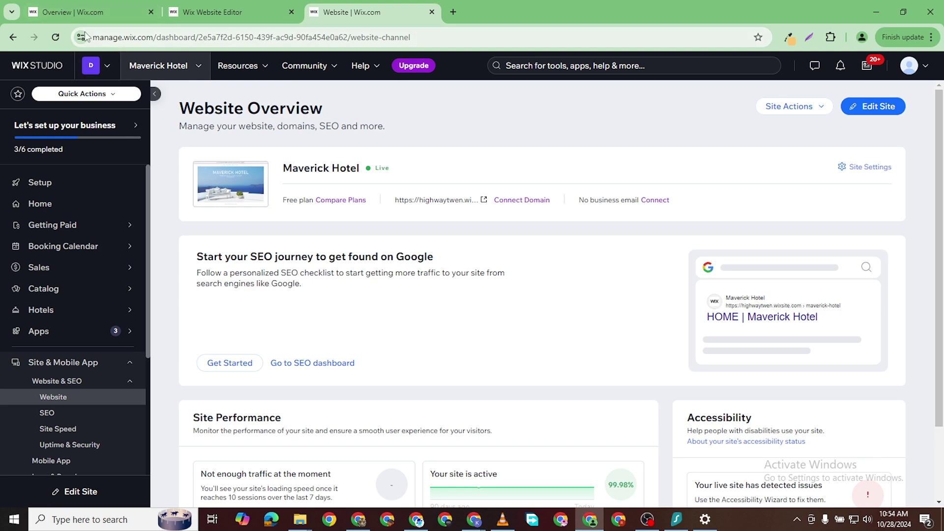
pyautogui.click(85, 13)
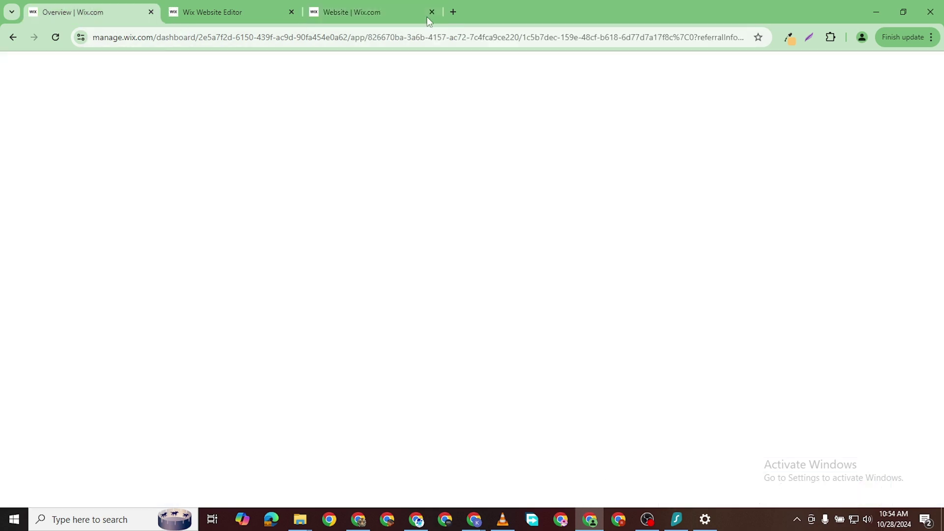
pyautogui.click(255, 12)
pyautogui.click(364, 12)
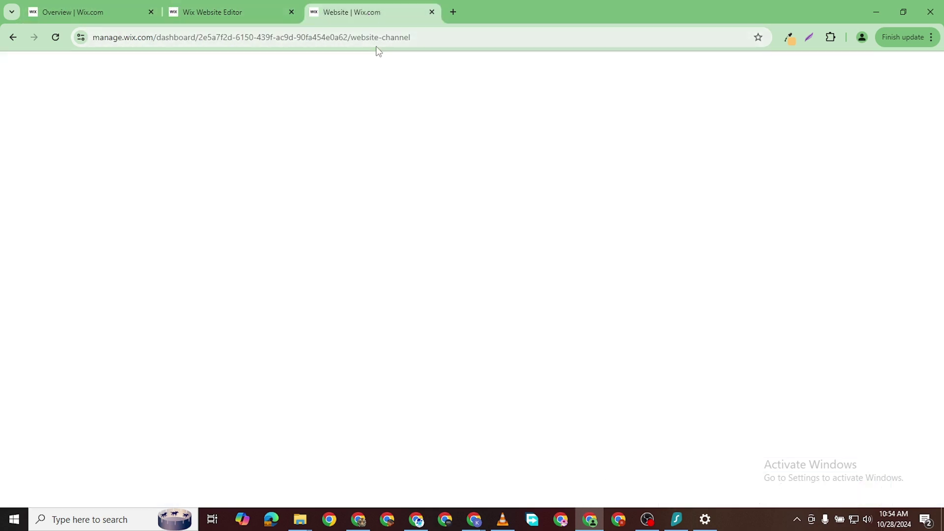
pyautogui.hotkey('ctrl', 'shift', 'Tab')
pyautogui.scroll(3, 491, 282)
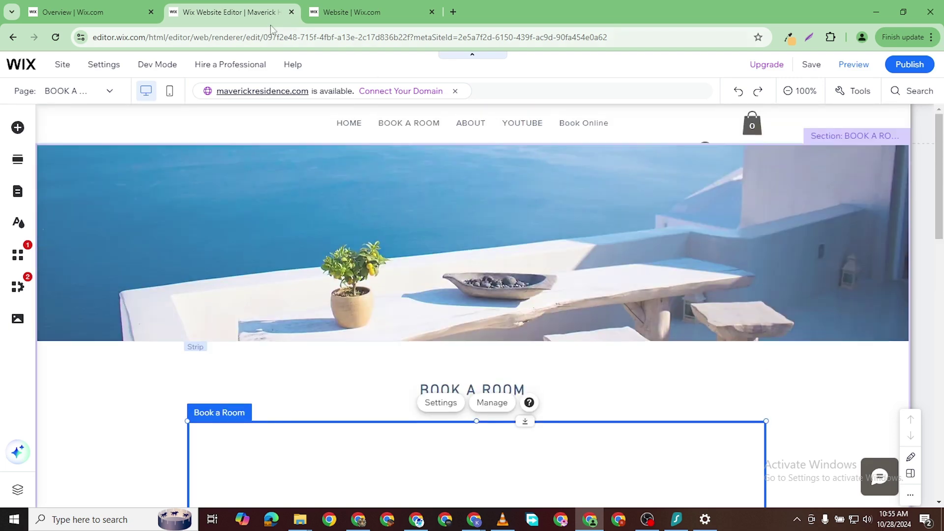
pyautogui.click(104, 13)
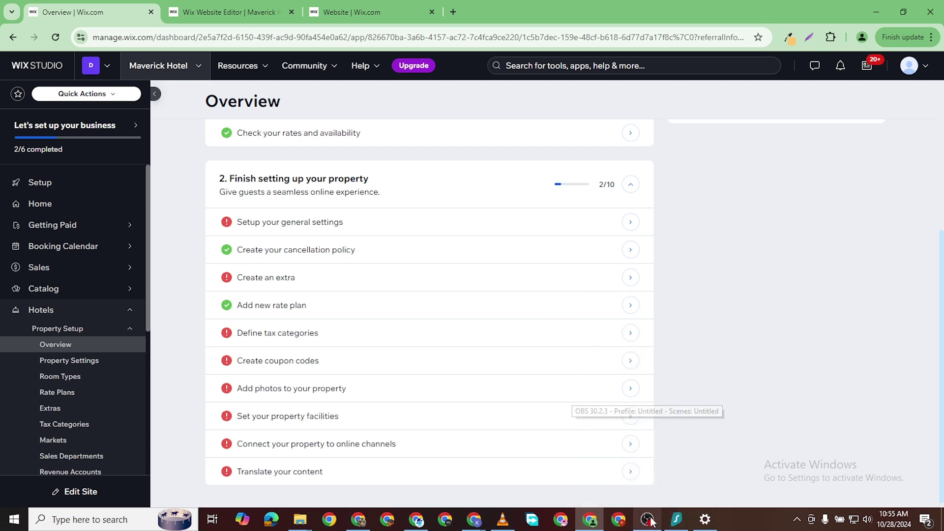
pyautogui.moveTo(649, 521)
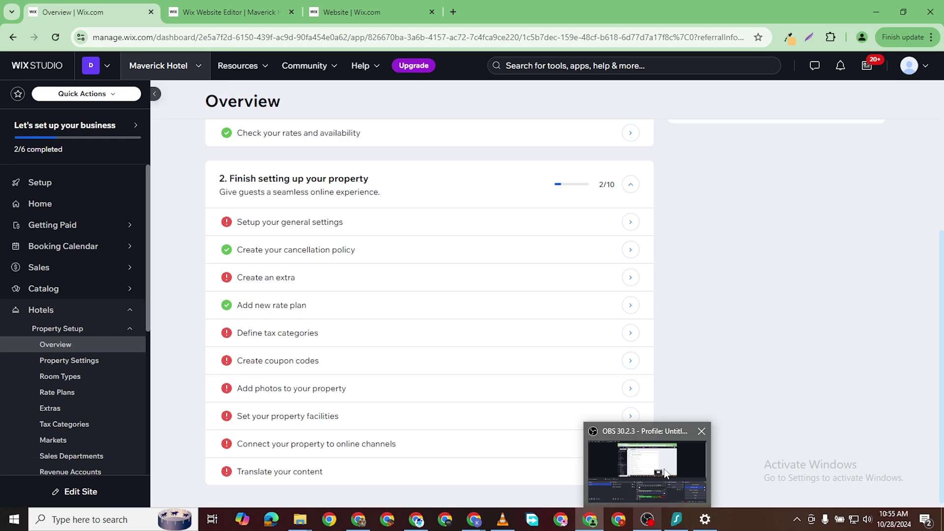